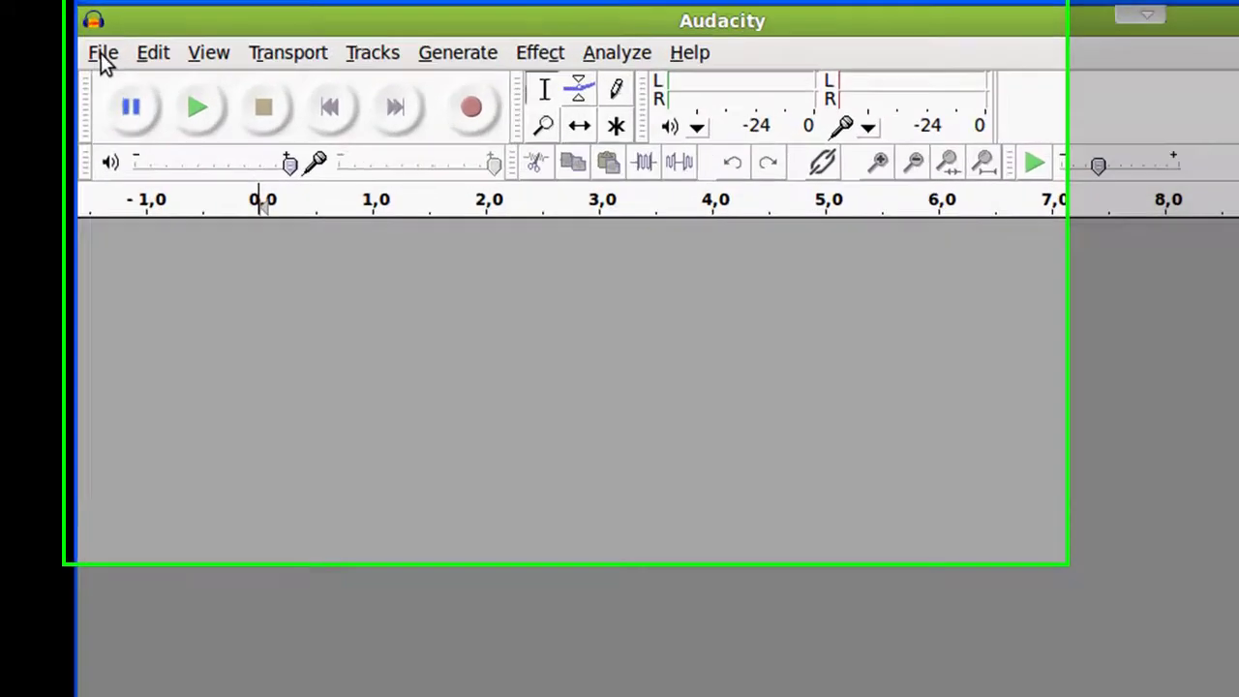
Import the audio file Cruz De Palo.mp3 from the lliurex folder into the empty project
click(100, 54)
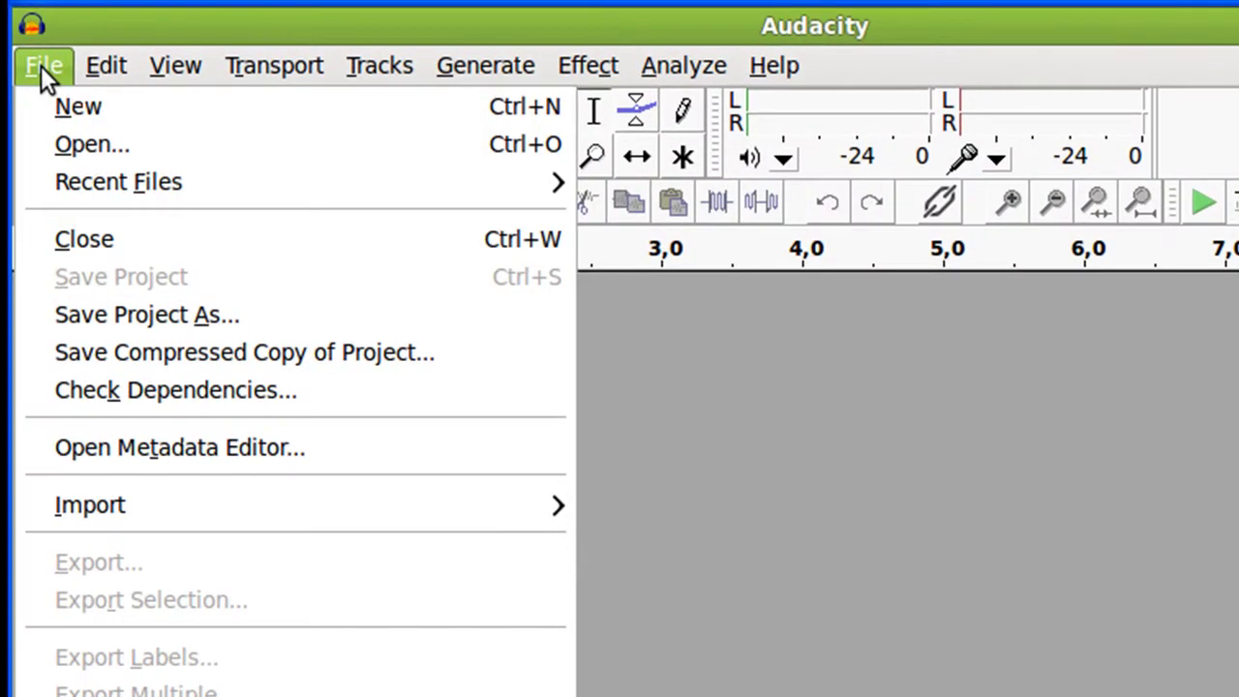
mouse_move(152, 504)
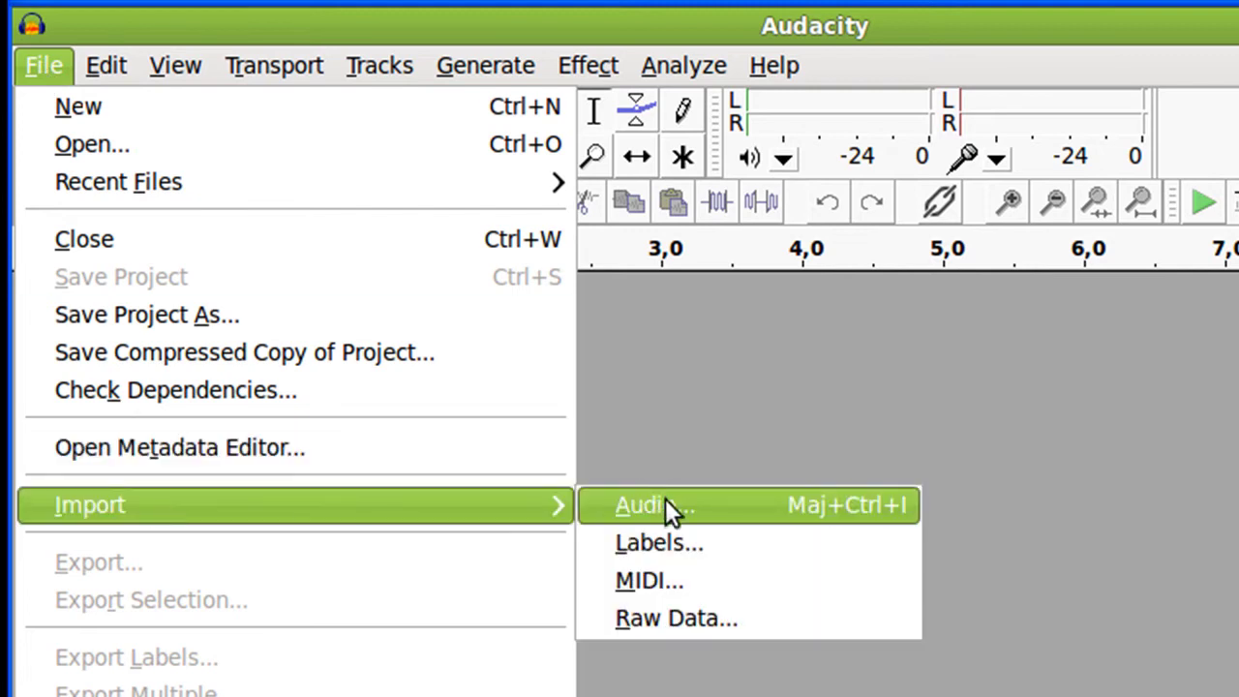
click(655, 504)
scroll(652, 425, down, 5)
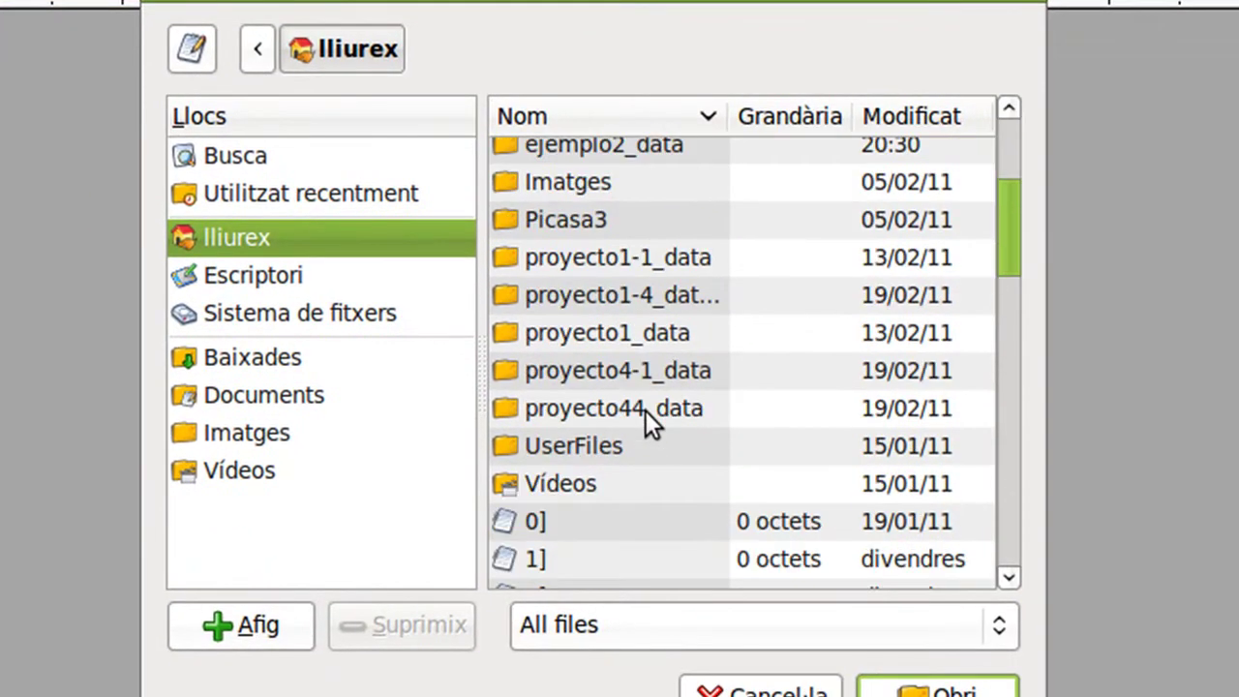
scroll(645, 416, down, 5)
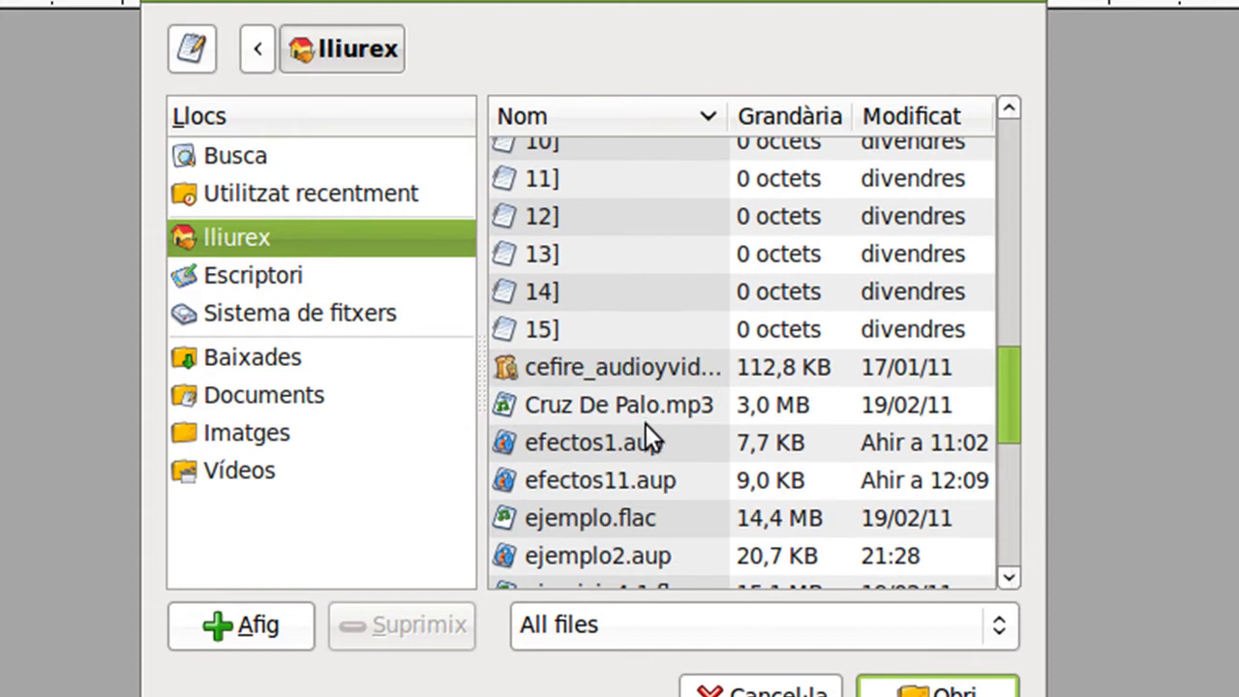
click(635, 409)
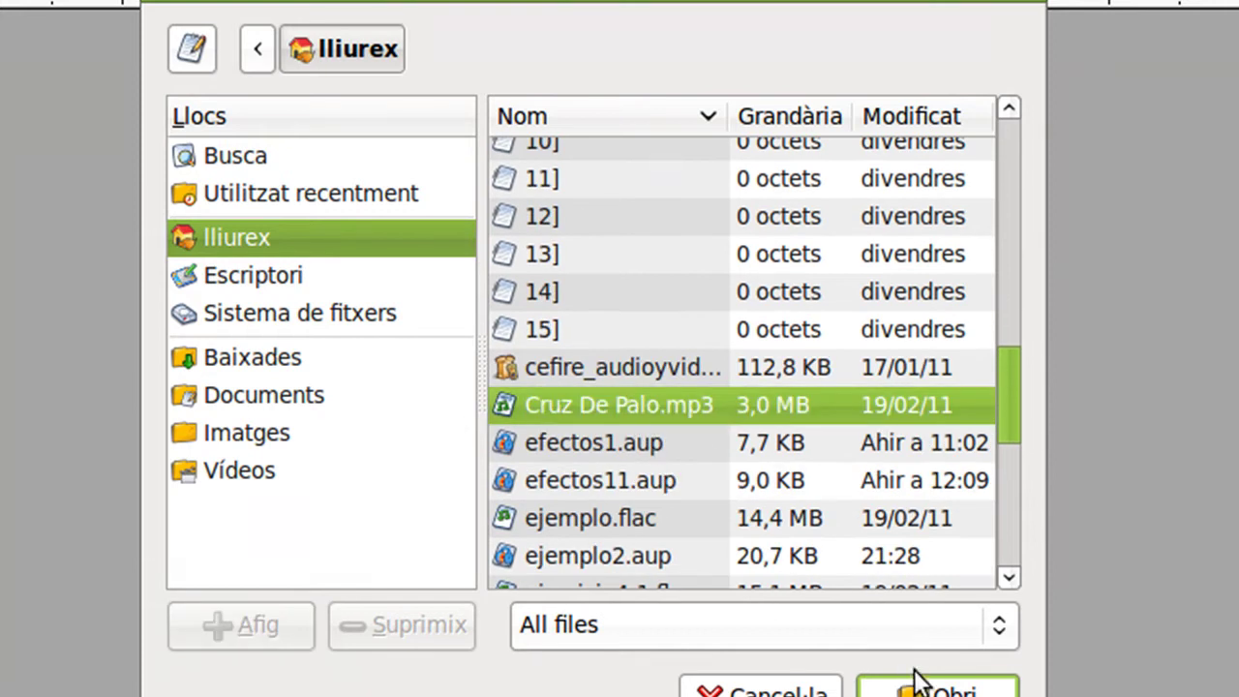
click(939, 689)
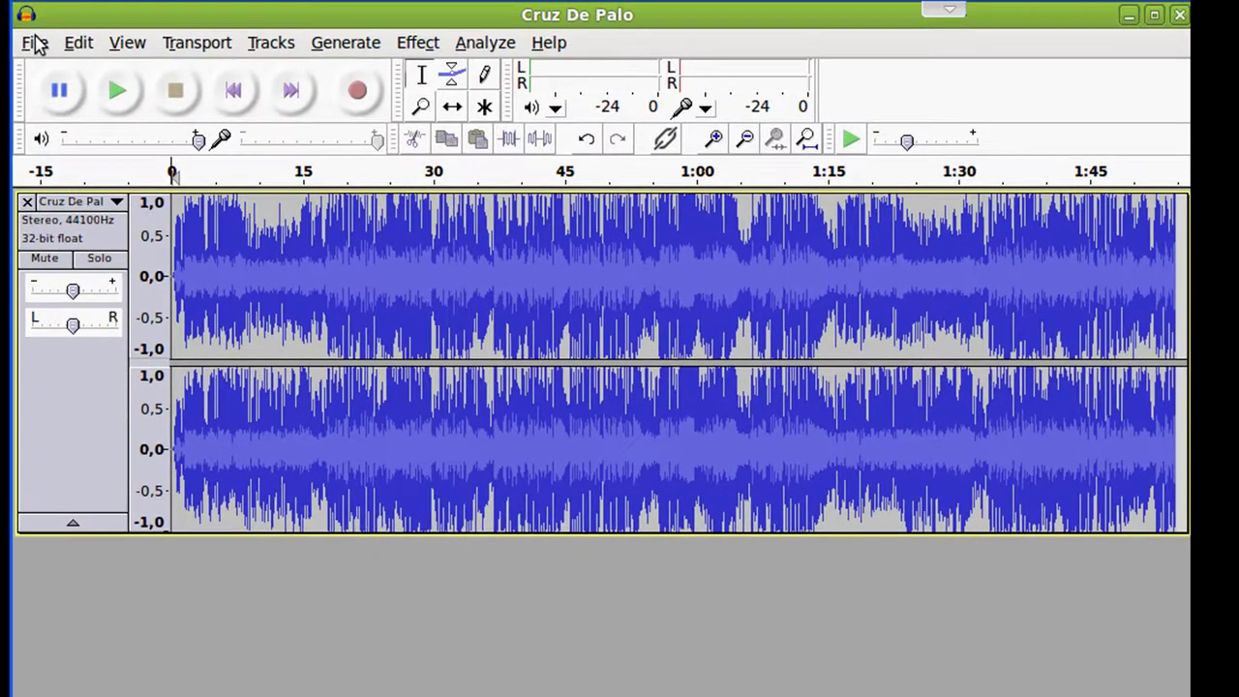
Import the Ladron De Amor audio file from the lliurex folder as a second track
click(35, 42)
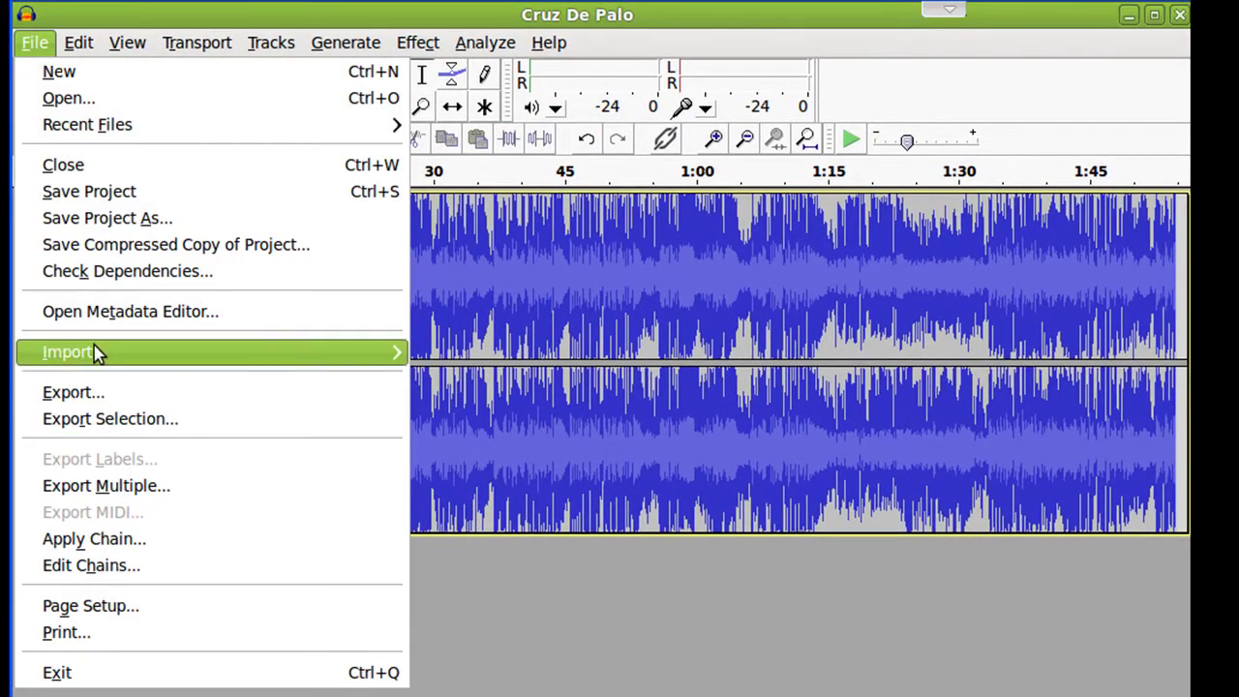
mouse_move(95, 353)
click(581, 355)
scroll(646, 492, down, 6)
scroll(646, 492, down, 3)
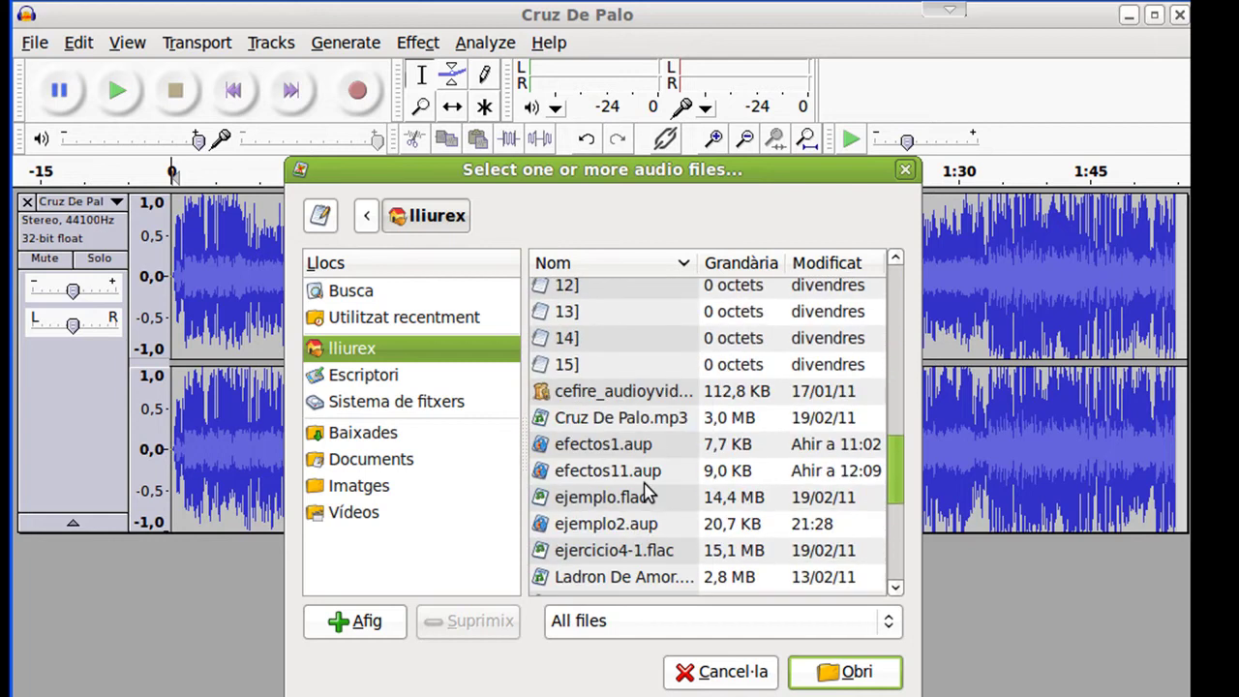
scroll(646, 491, down, 1)
click(631, 533)
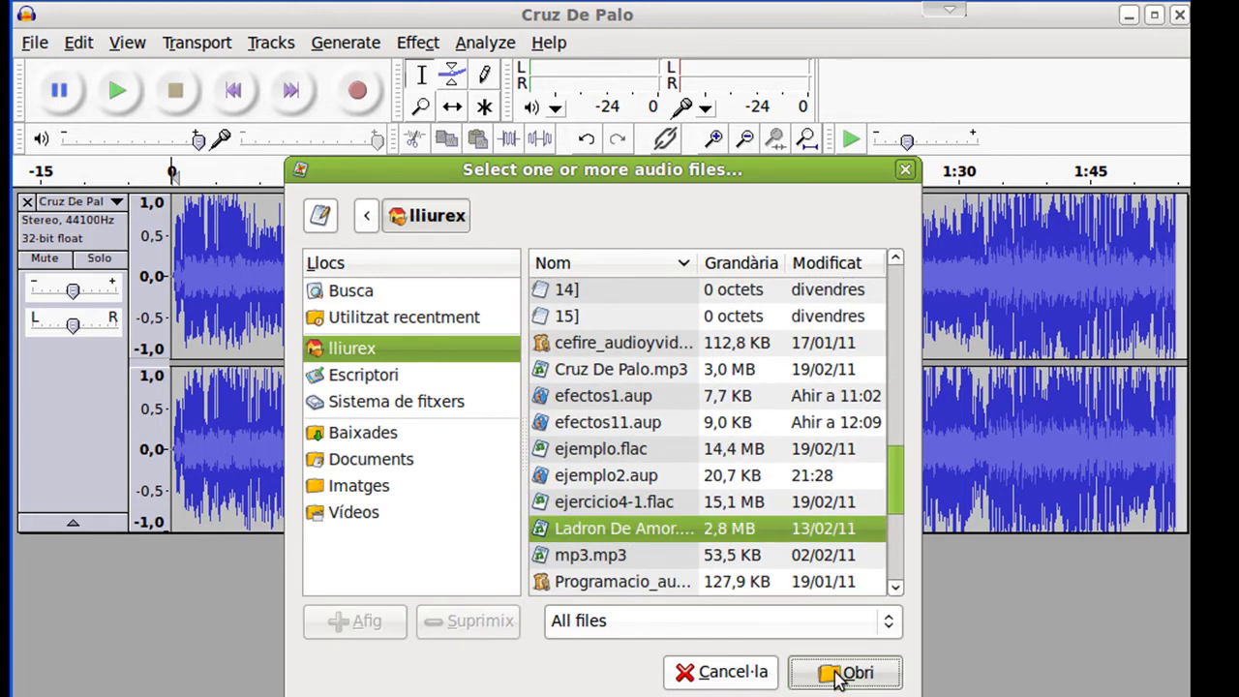
click(834, 671)
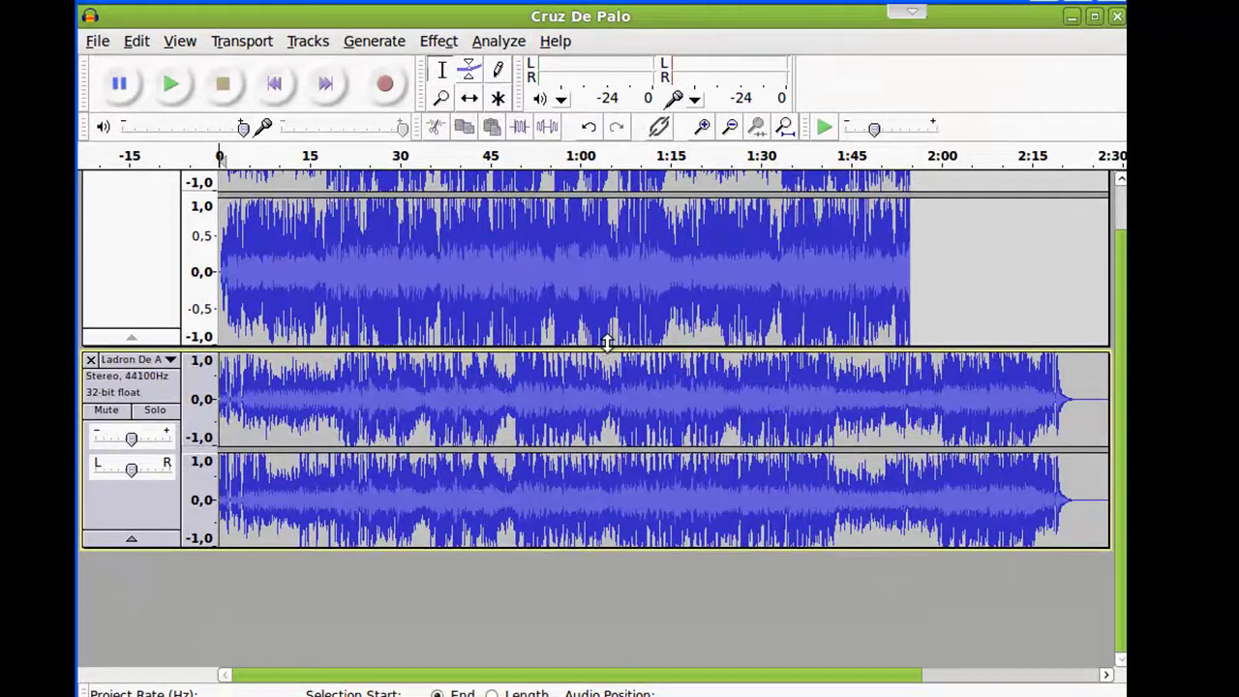
Reduce the Cruz De Palo track's height and time-shift the Ladron De Amor clip to start at about 1:48, overlapping the first song's end
drag(607, 343, 609, 259)
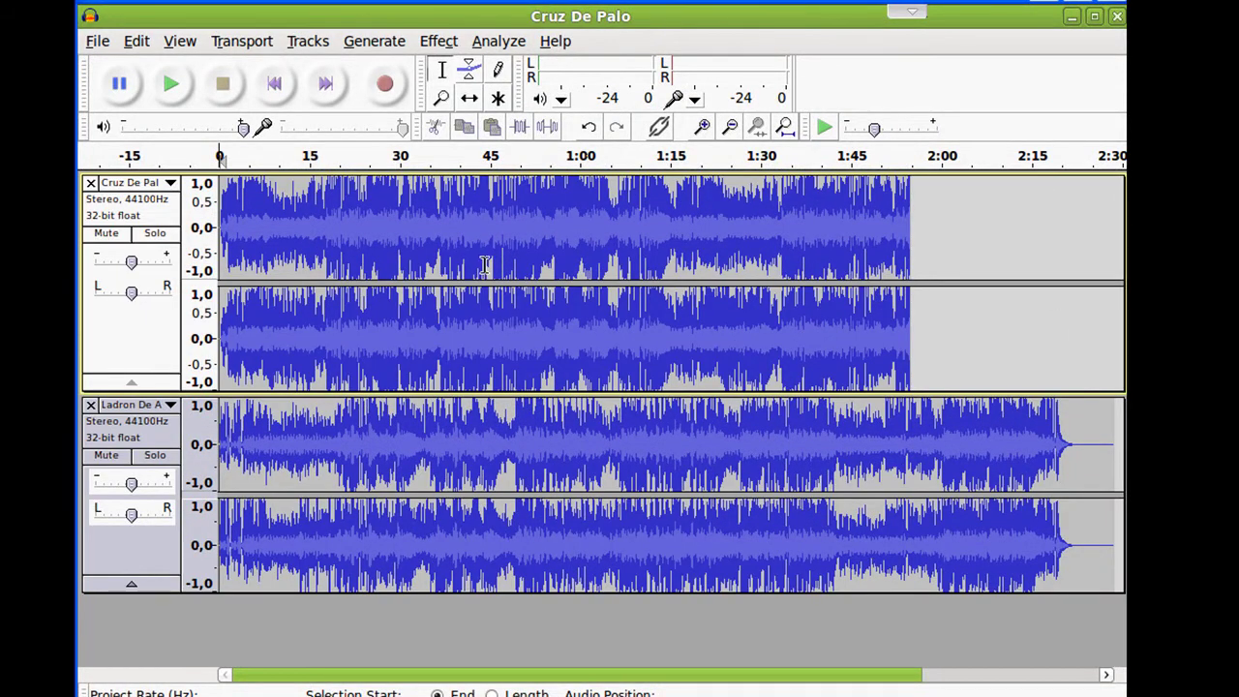
click(250, 447)
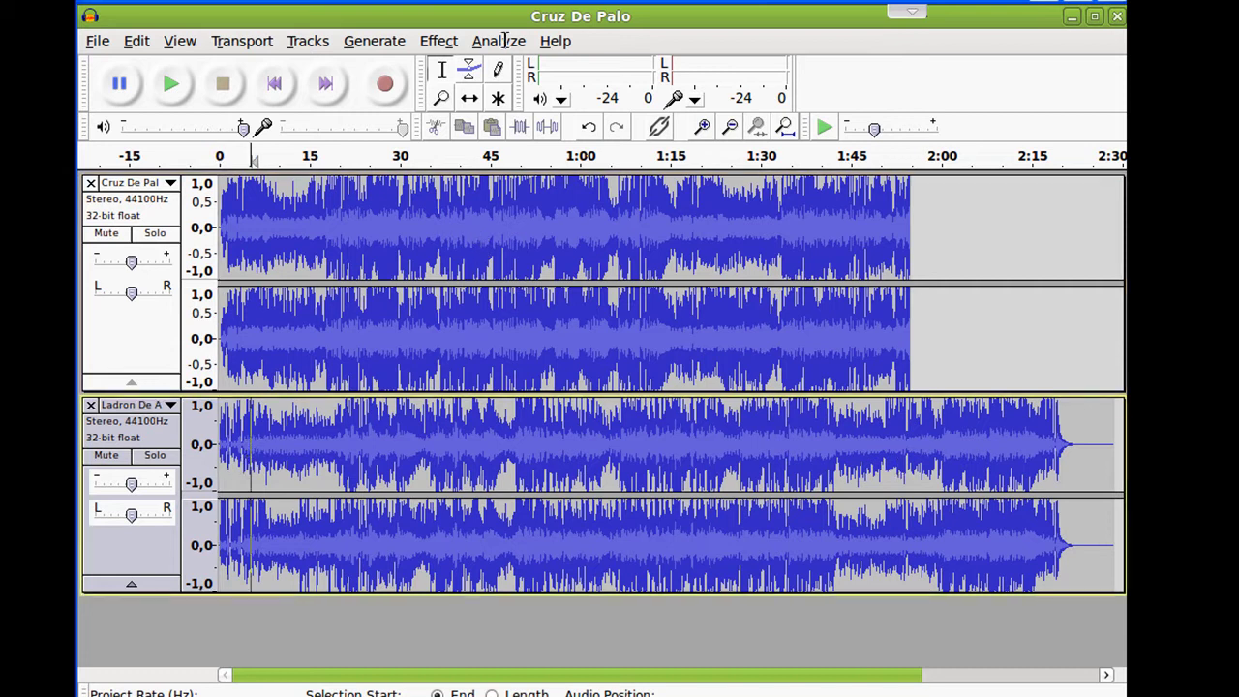
click(470, 99)
drag(407, 429, 861, 454)
drag(929, 419, 1055, 420)
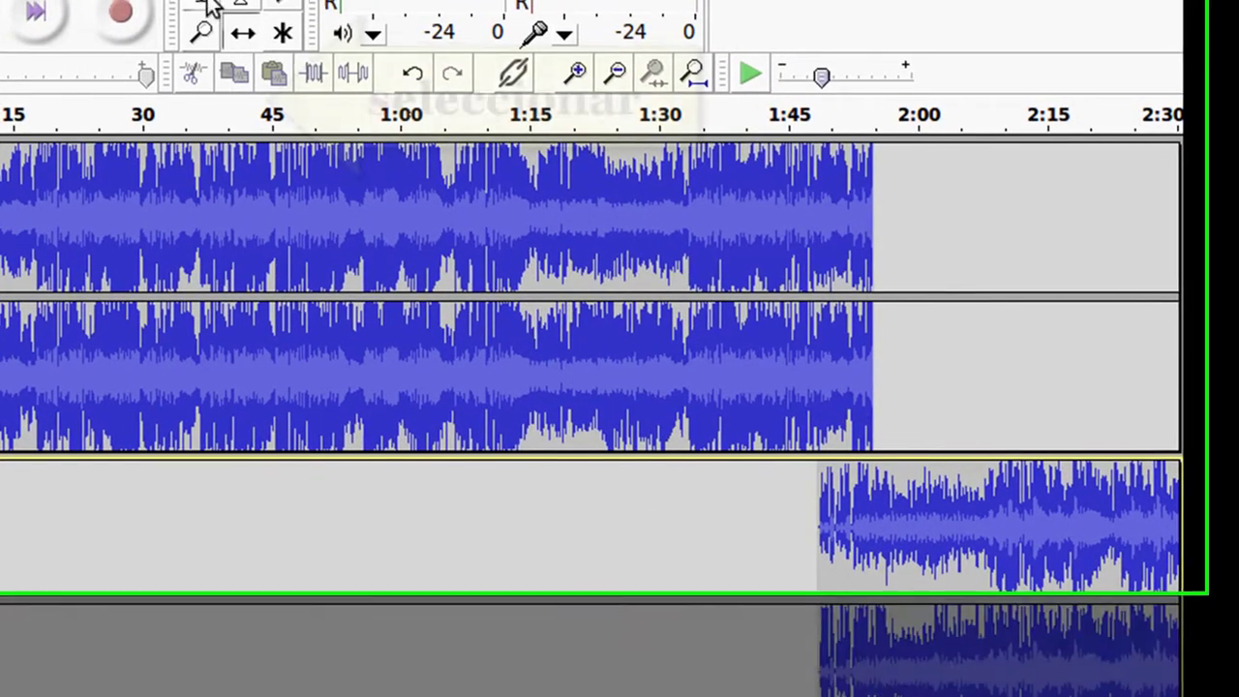
Select a short range around 1:54 in the Ladron De Amor track and zoom in until the overlap's individual seconds are readable
click(201, 1)
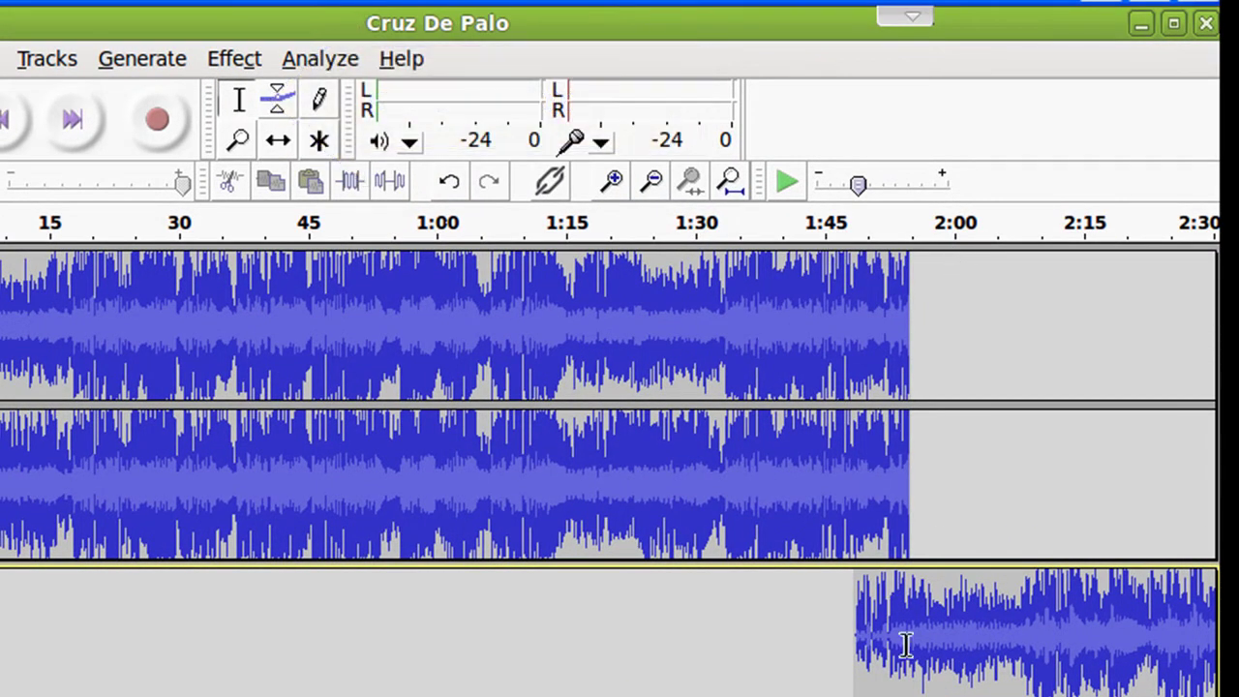
drag(900, 646, 911, 646)
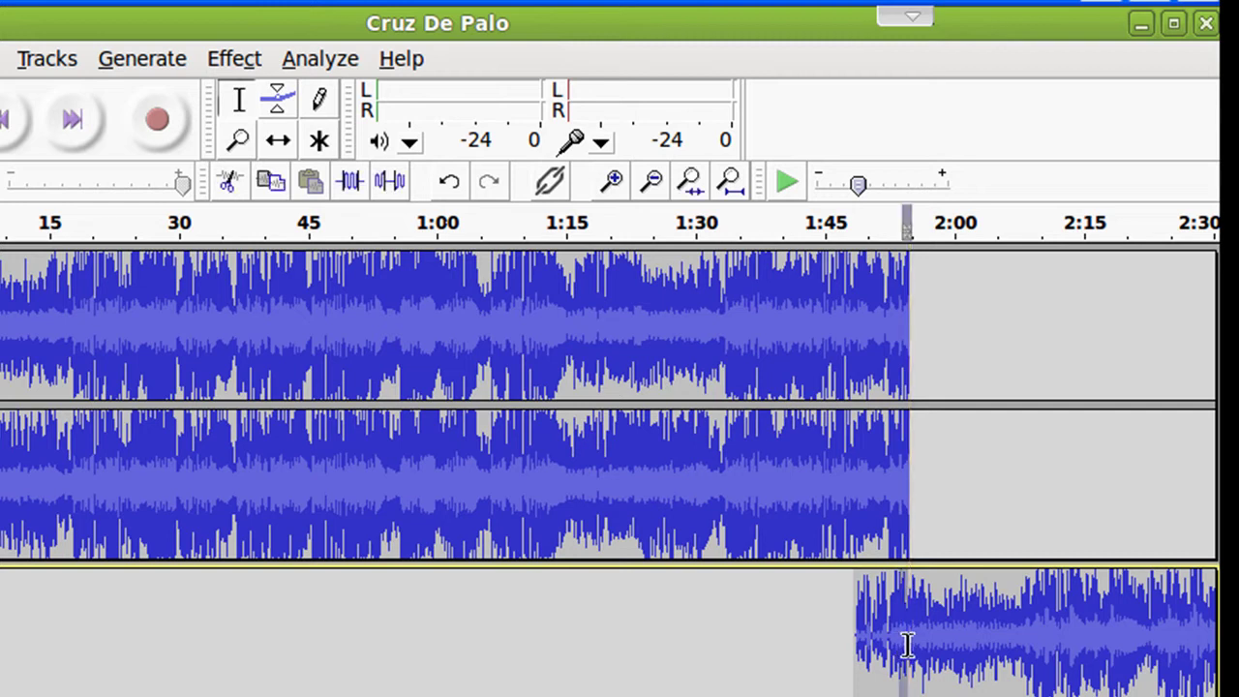
click(612, 181)
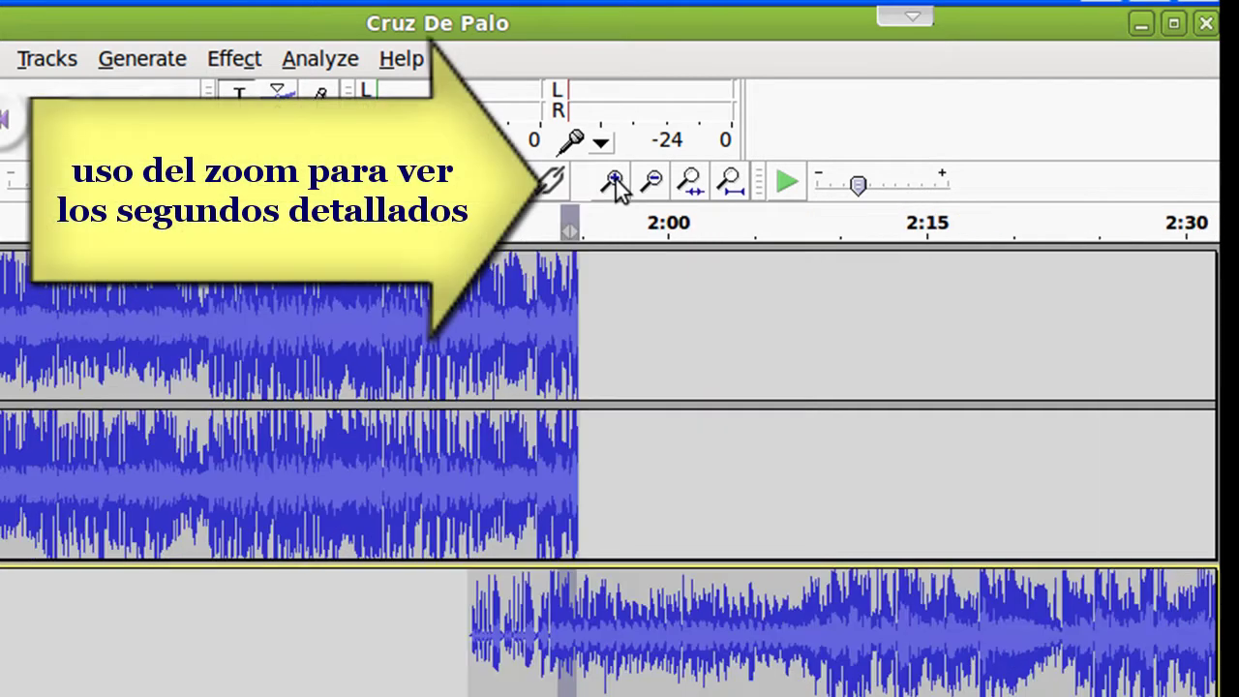
click(612, 181)
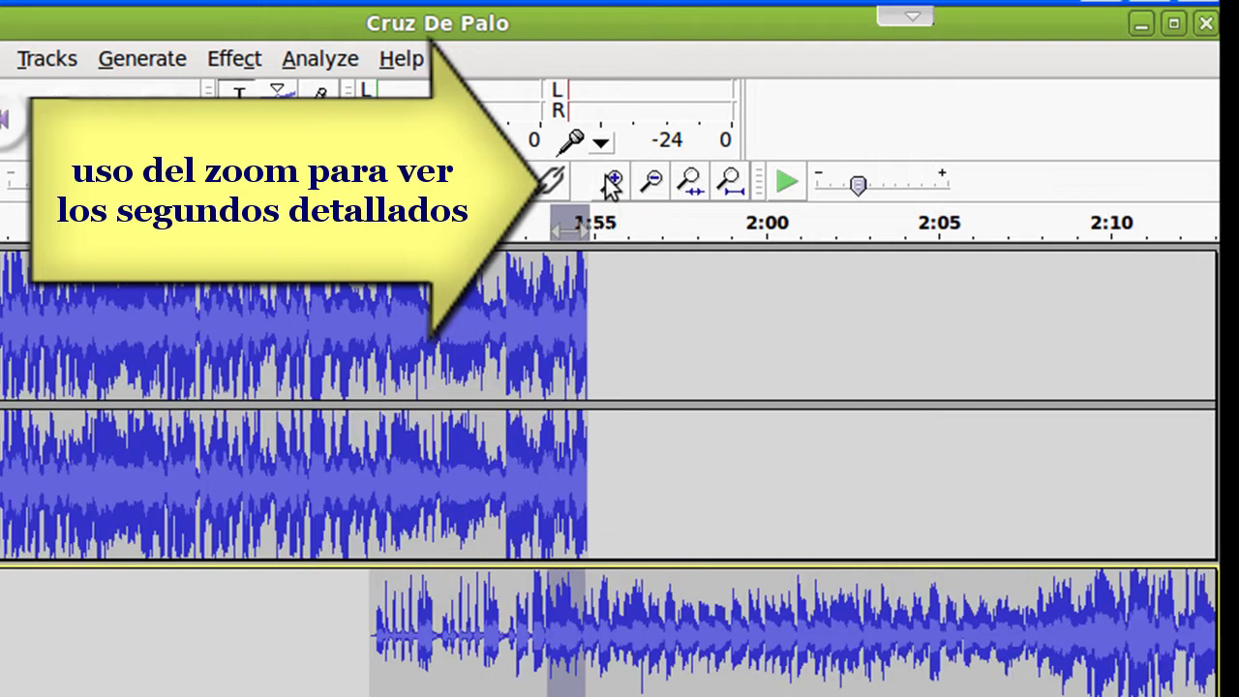
click(612, 181)
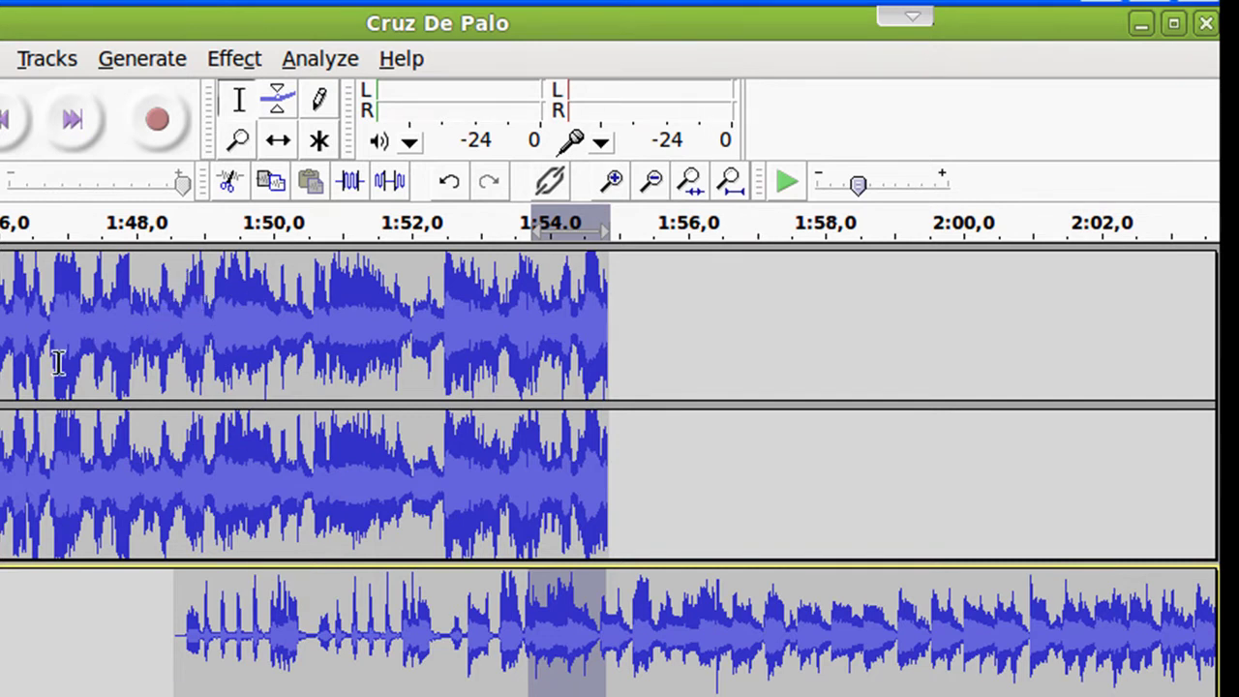
Select the end of the Cruz De Palo track from about 1:45 to 1:54 and apply Fade Out
drag(16, 349, 598, 396)
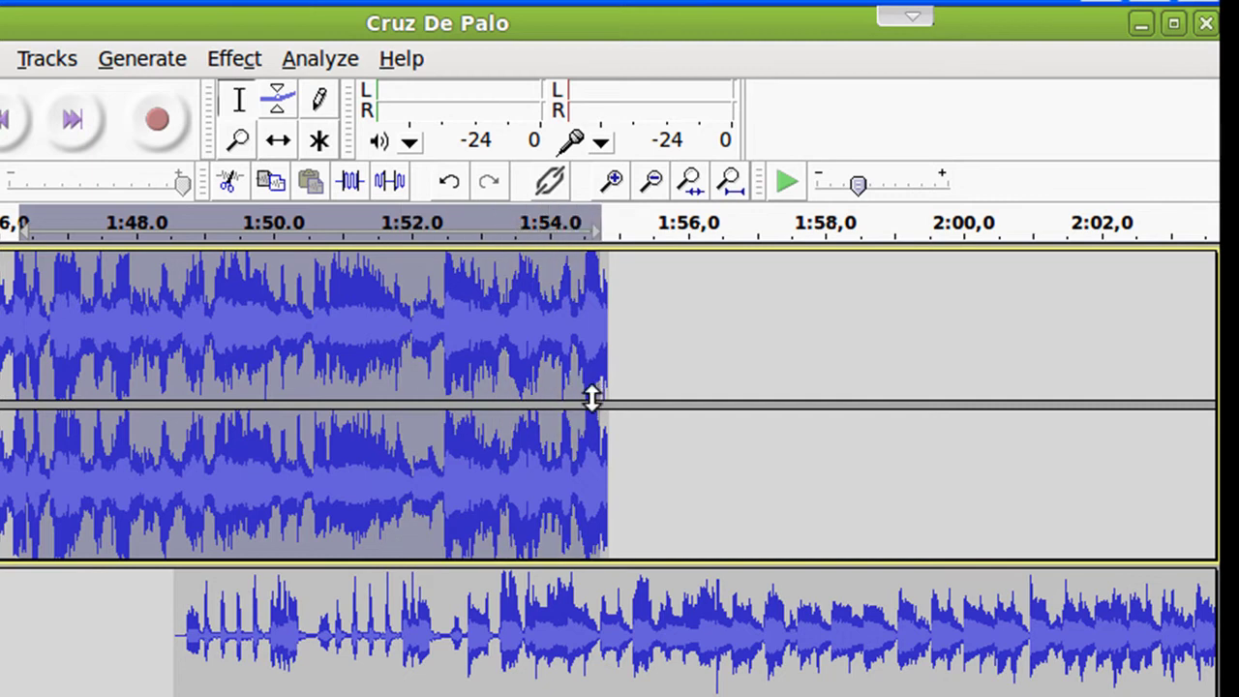
click(69, 435)
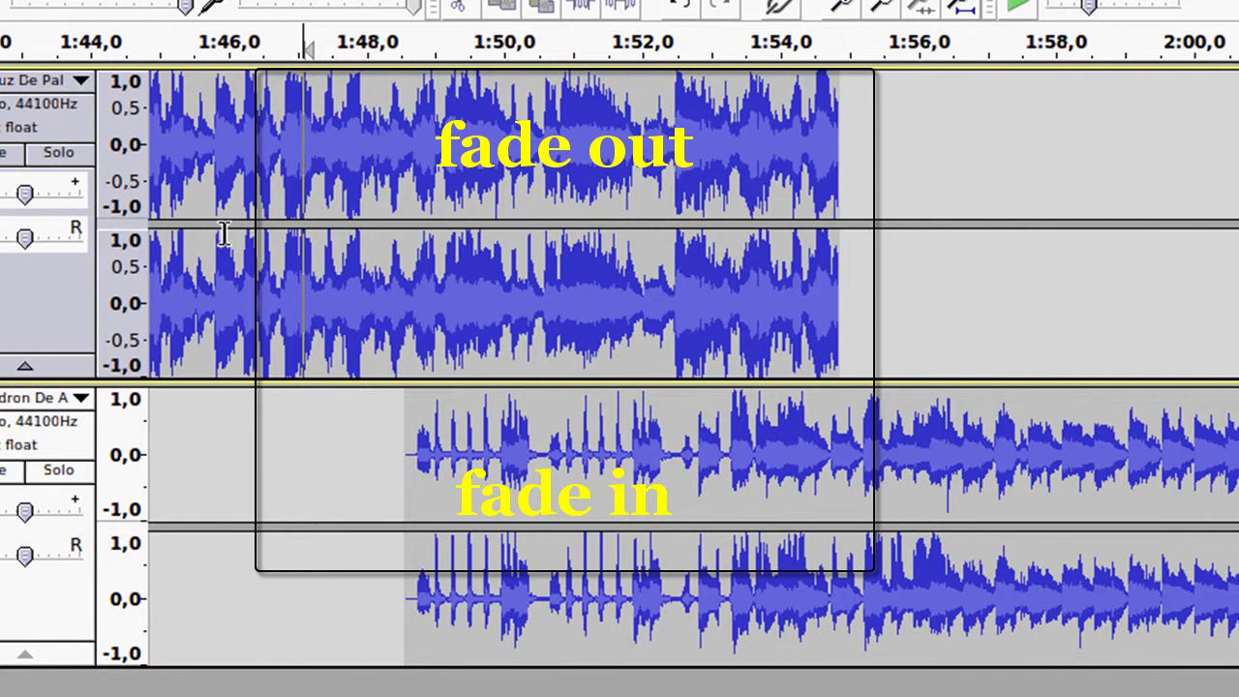
drag(203, 245, 813, 250)
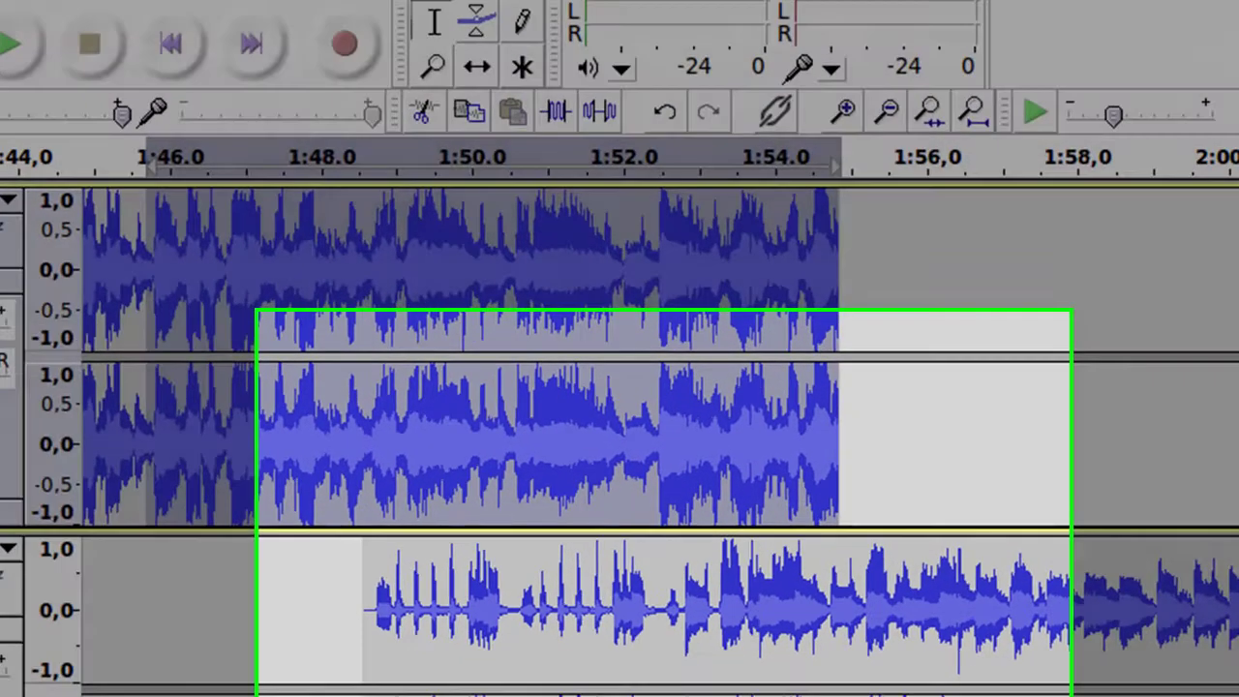
click(456, 58)
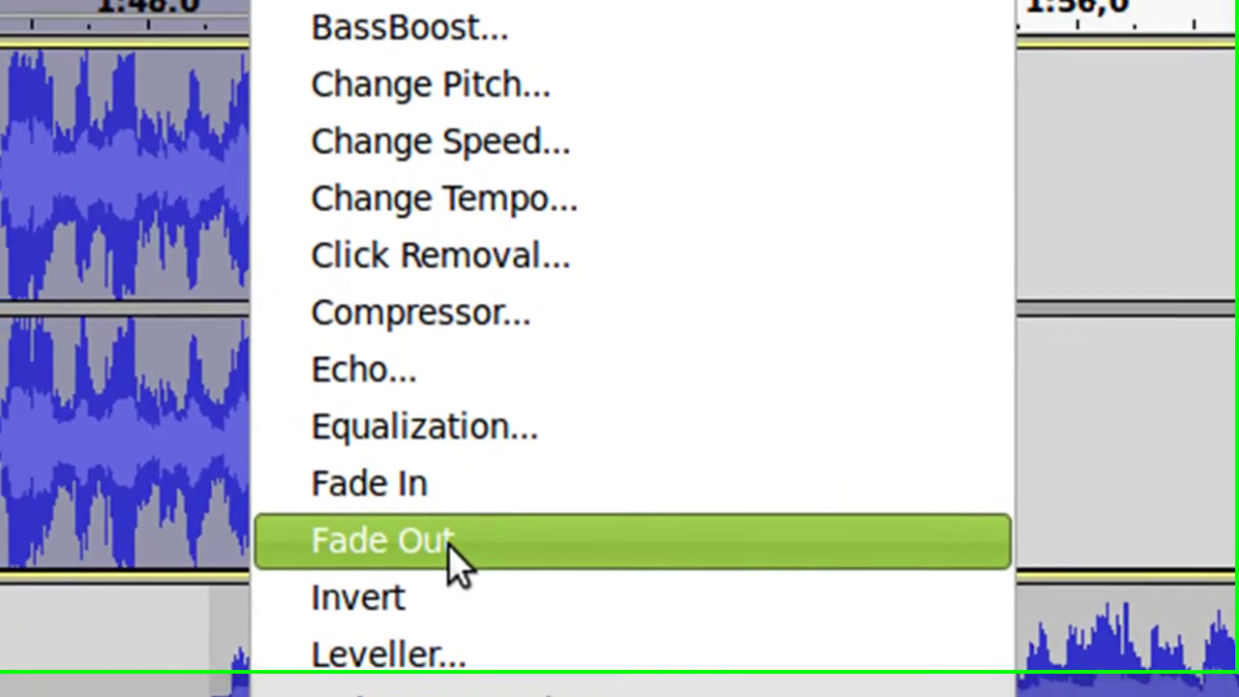
click(404, 334)
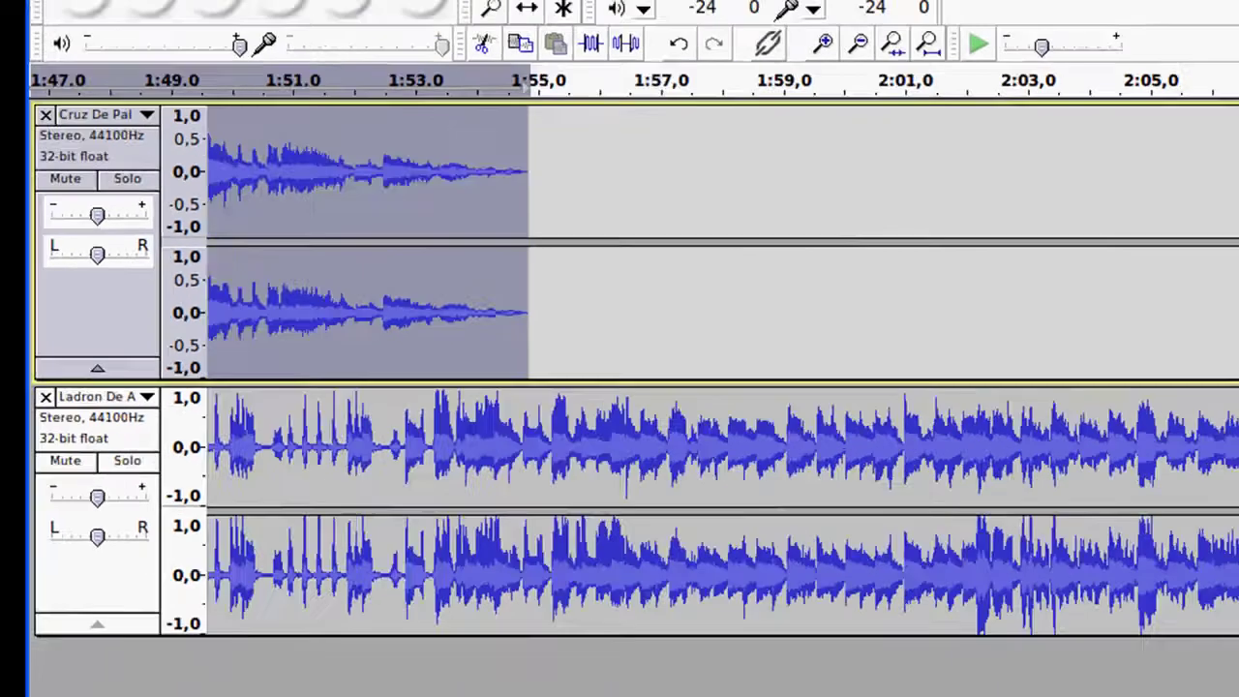
Select the beginning of the Ladron De Amor clip from about 1:48 to 1:55, apply Fade In and play the selection
scroll(959, 620, right, 5)
scroll(678, 619, left, 6)
scroll(451, 618, left, 5)
drag(343, 618, 651, 604)
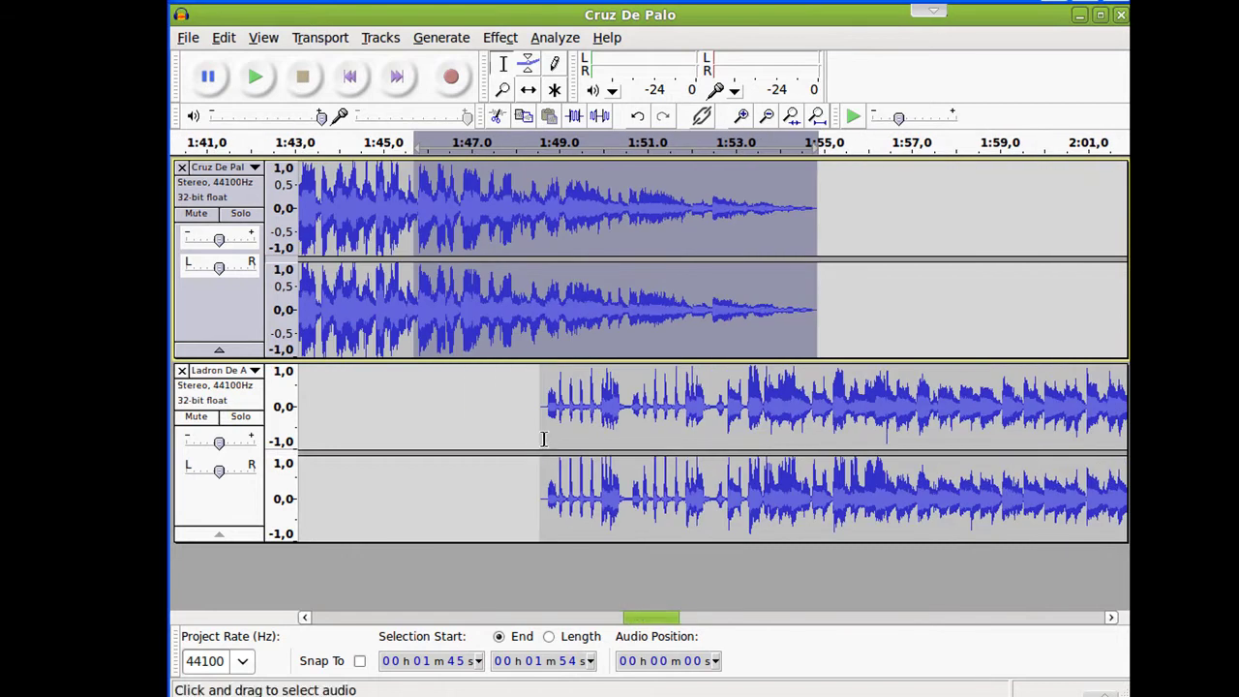
click(539, 442)
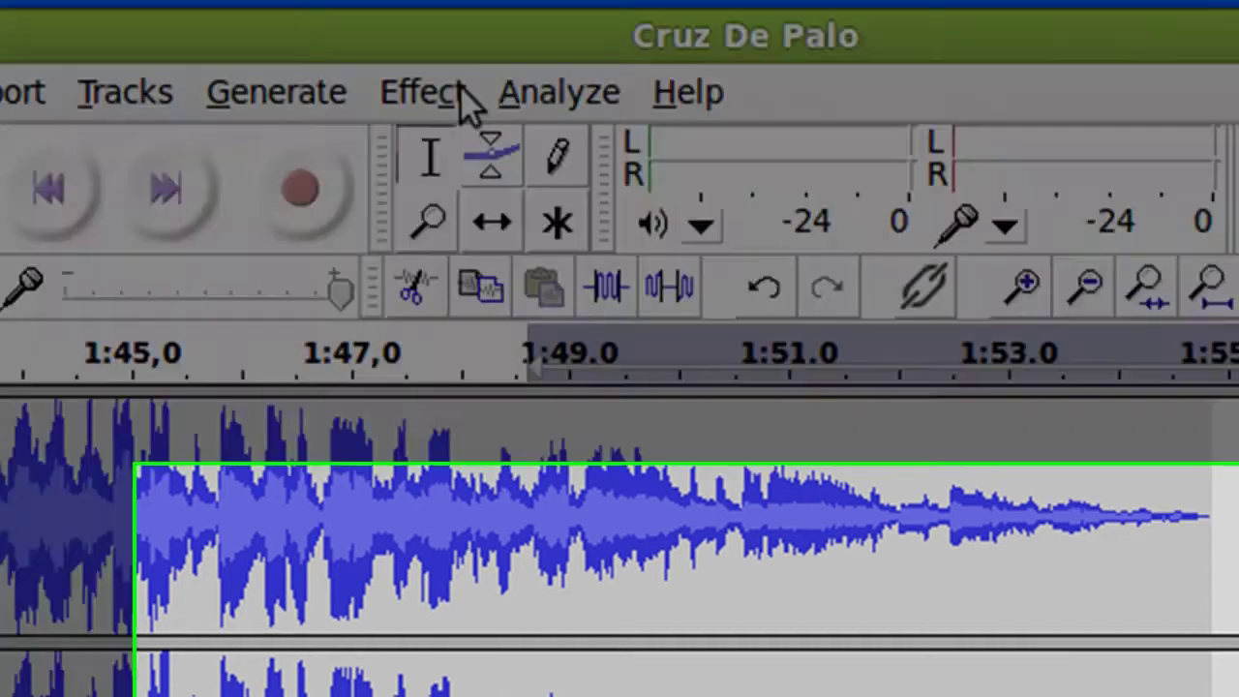
click(455, 92)
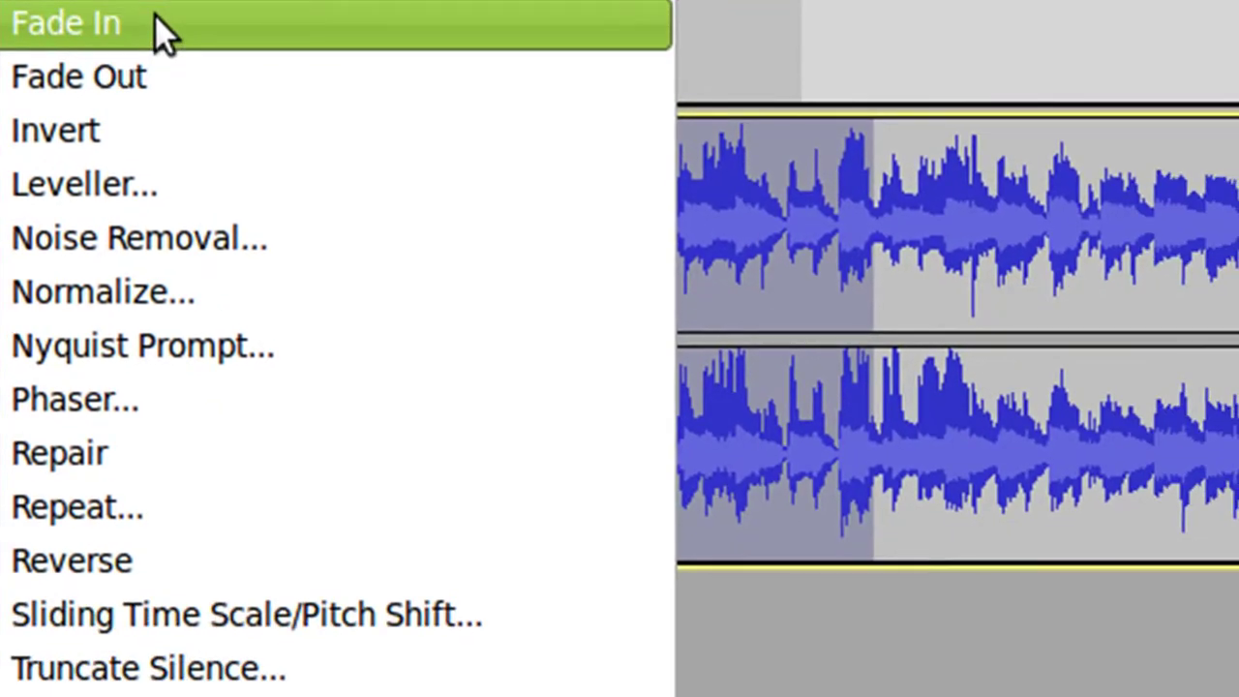
click(426, 337)
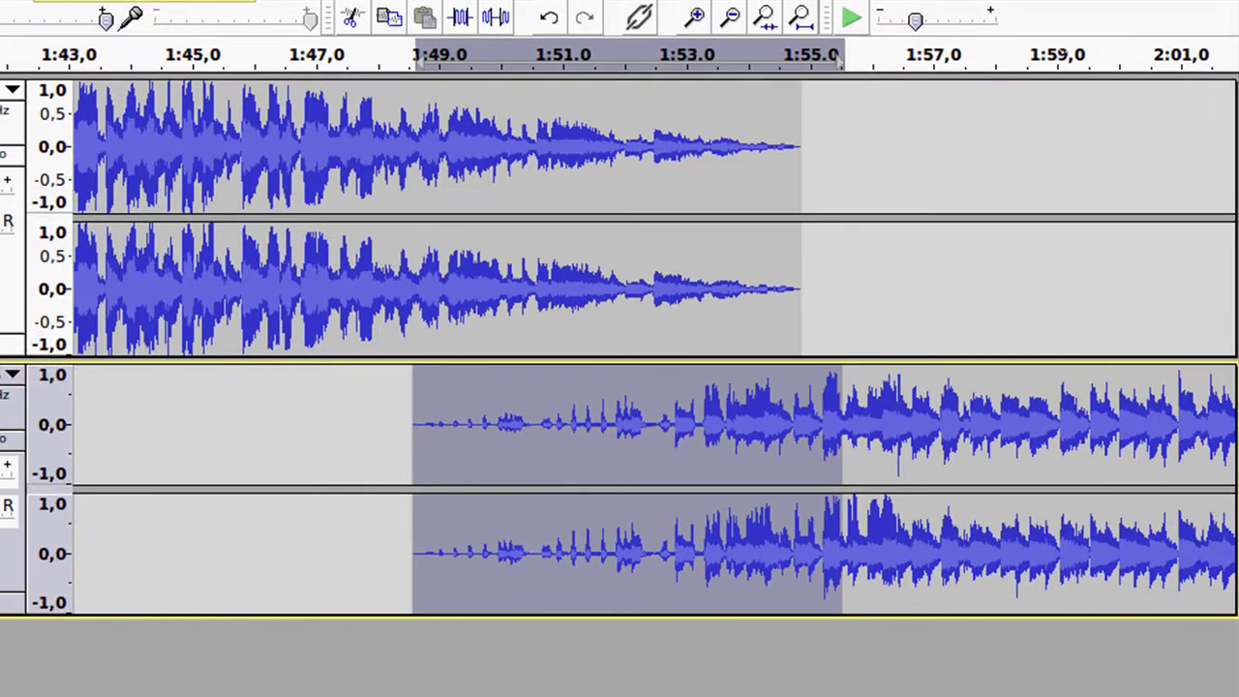
key(space)
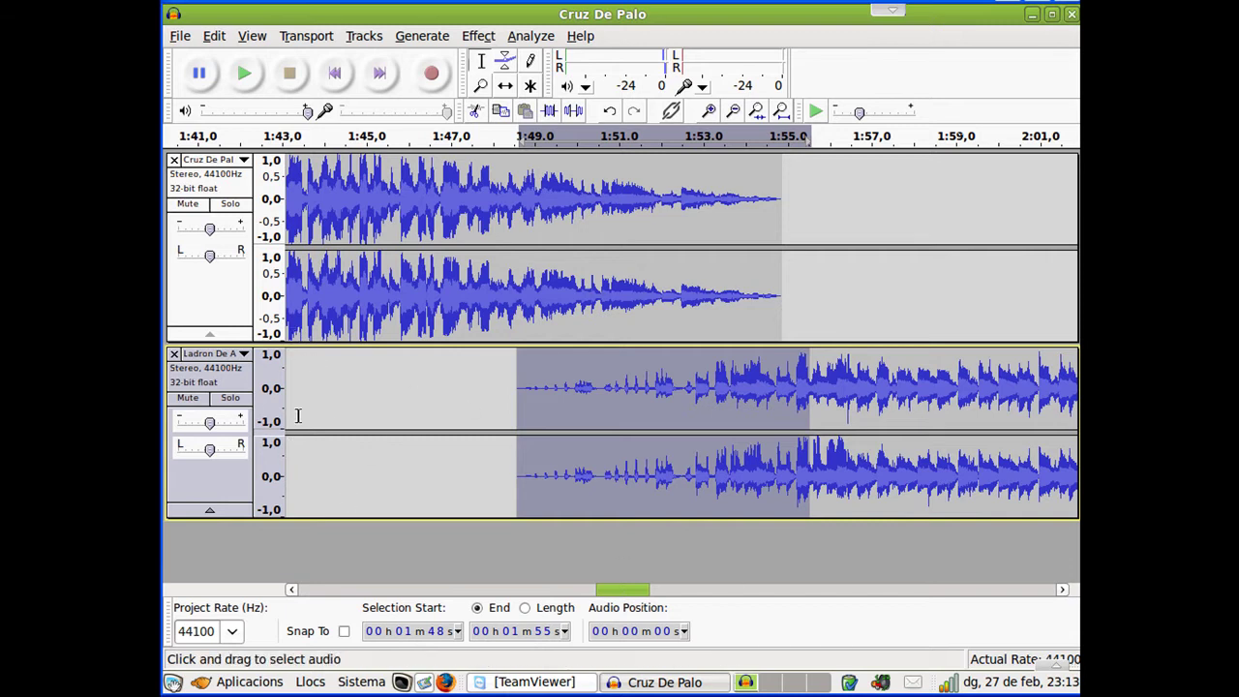
Place the cursor at 0 seconds in the Cruz De Palo track and start recording from there
click(290, 447)
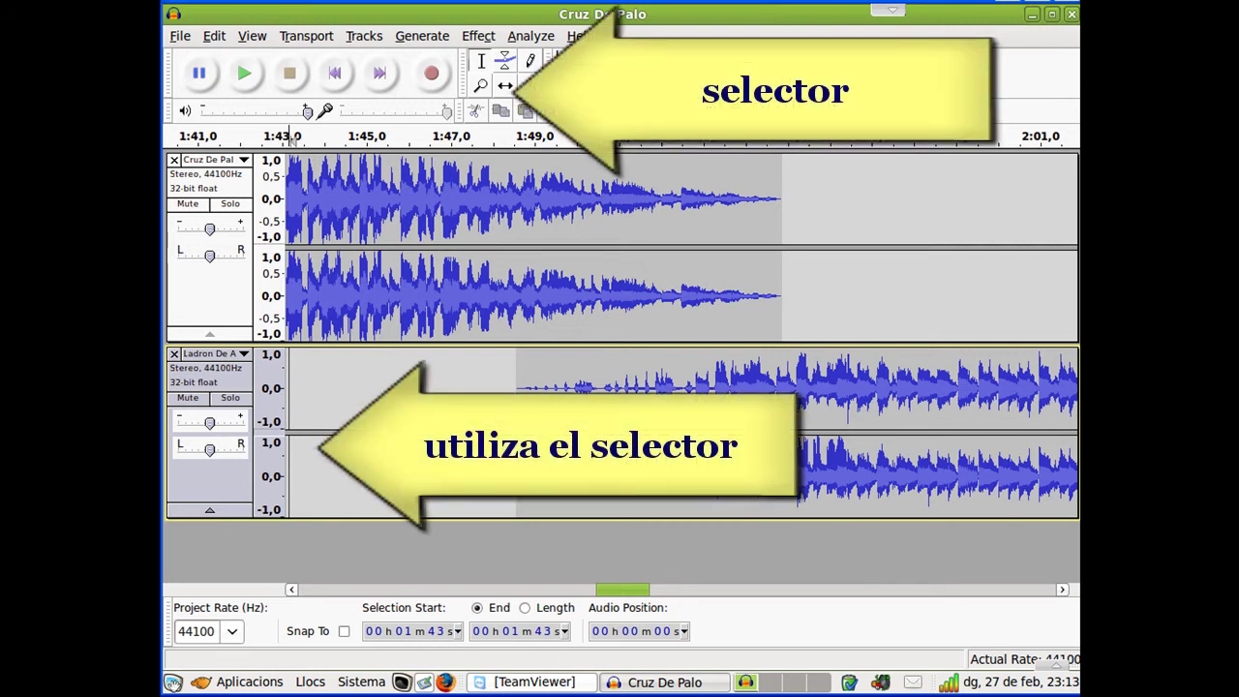
click(735, 111)
click(736, 112)
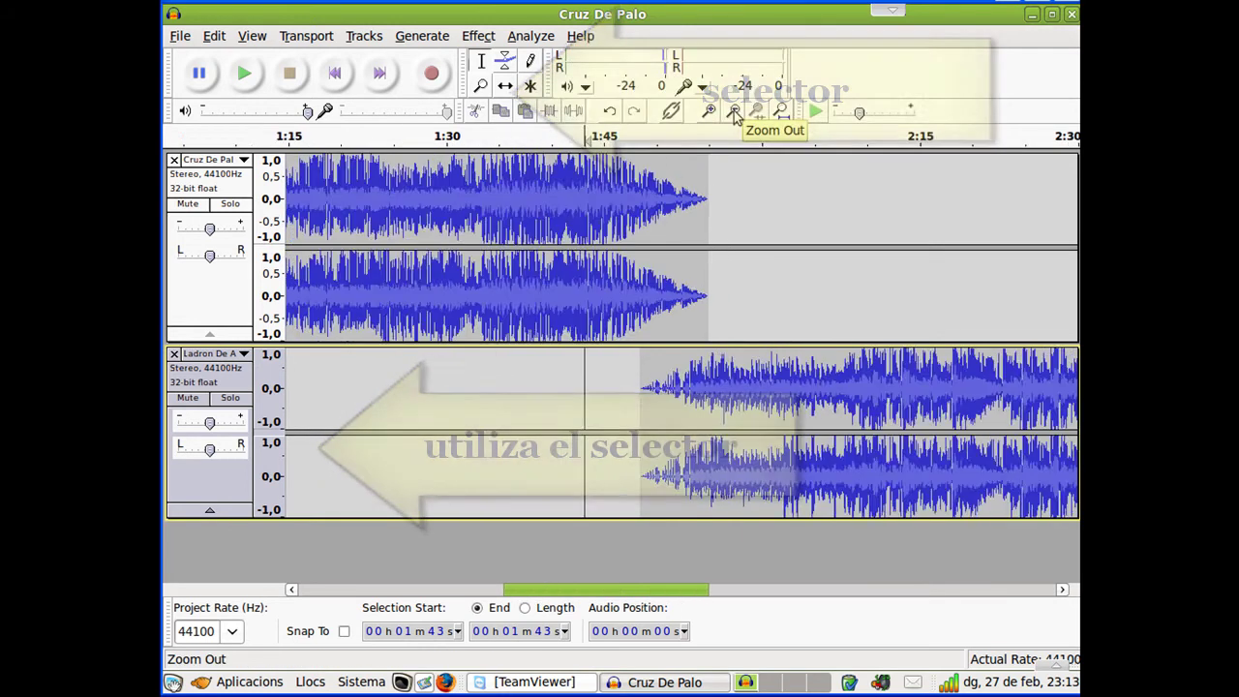
click(735, 111)
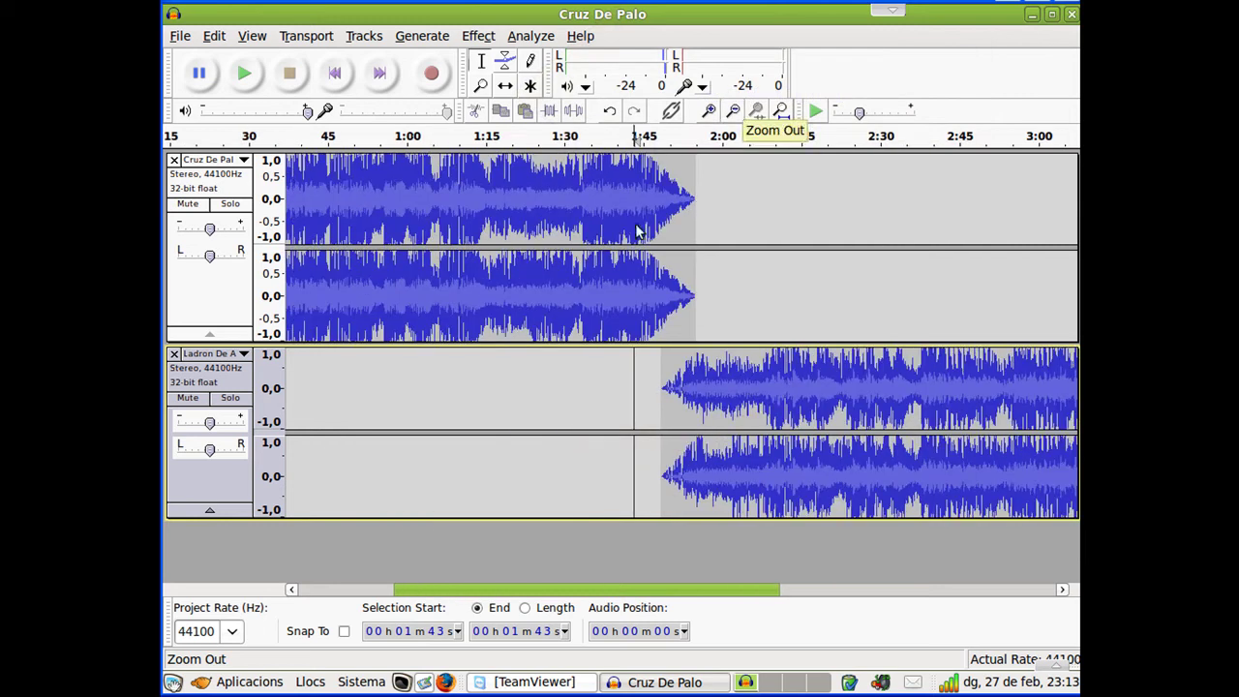
click(296, 395)
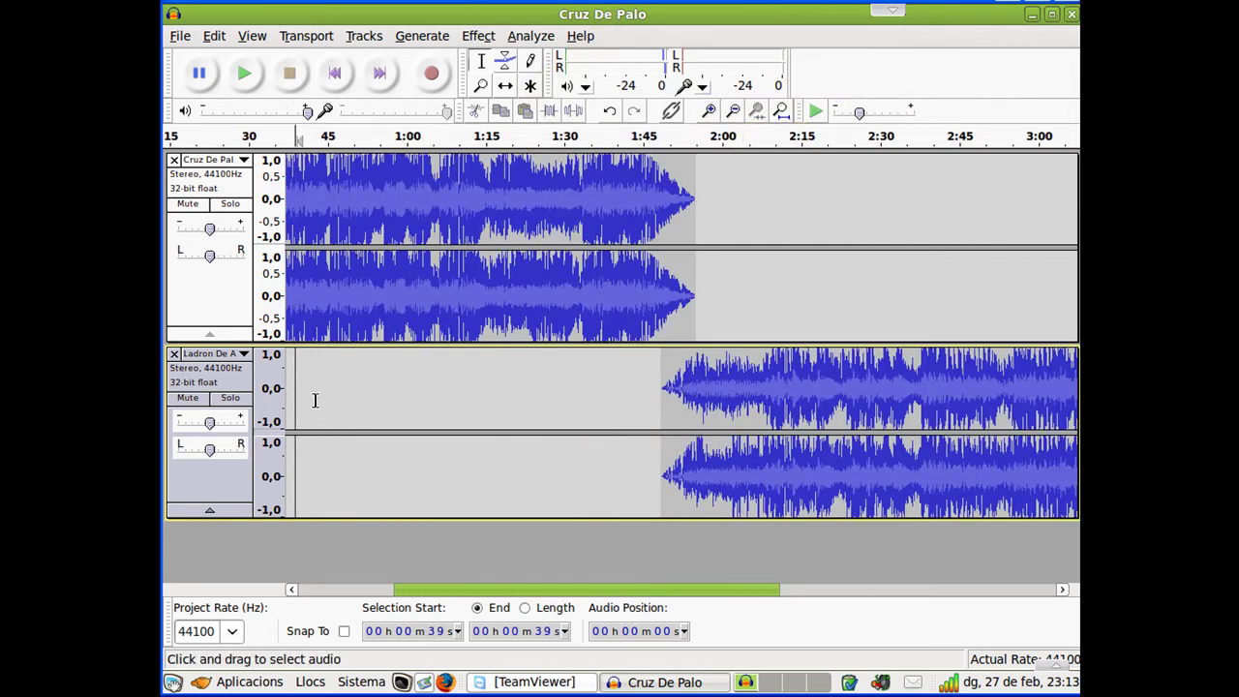
scroll(315, 400, left, 5)
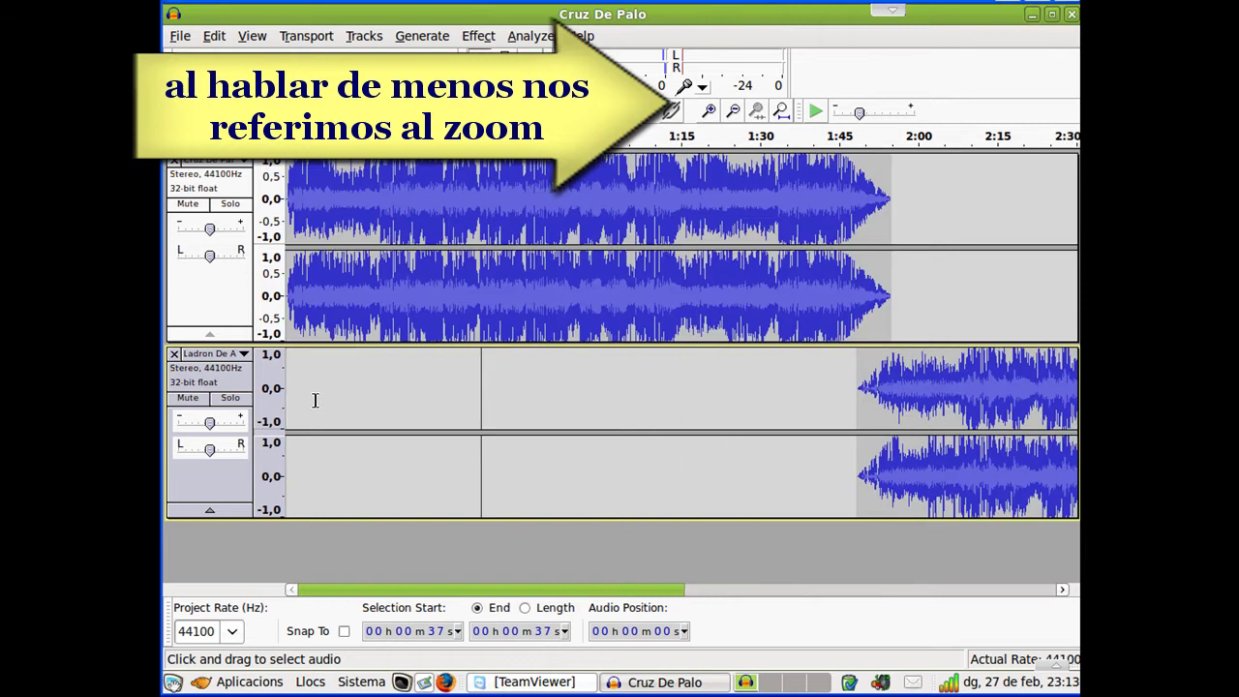
click(287, 249)
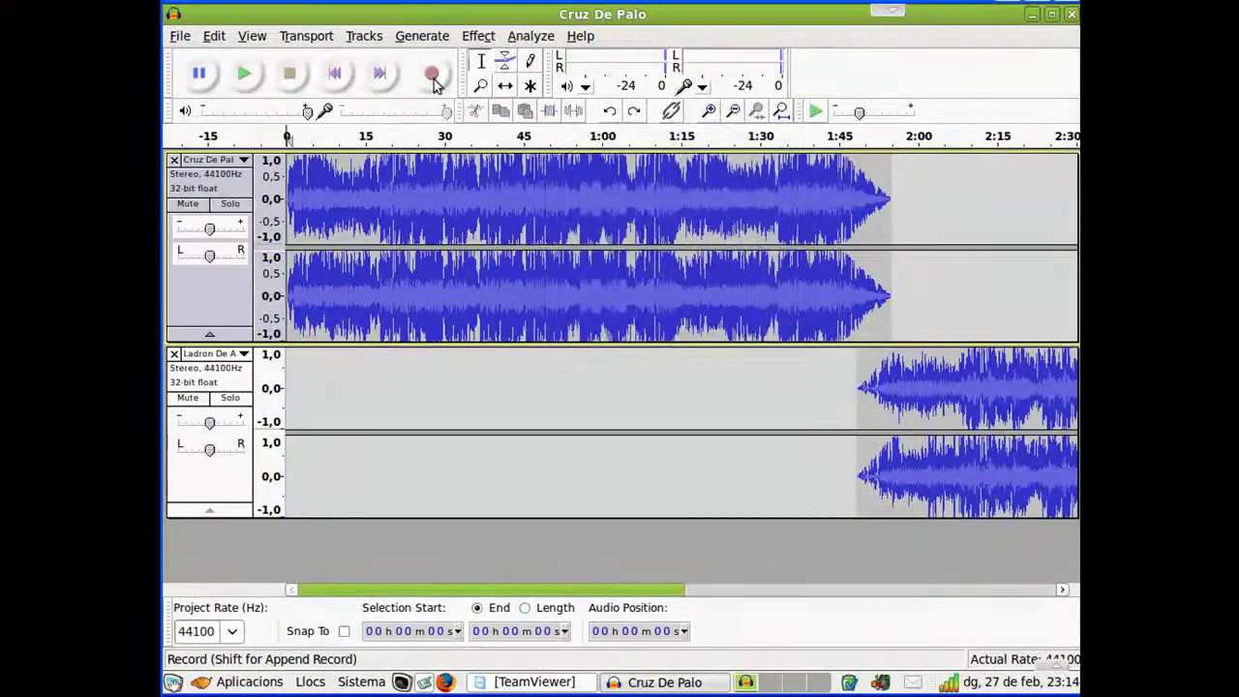
click(433, 75)
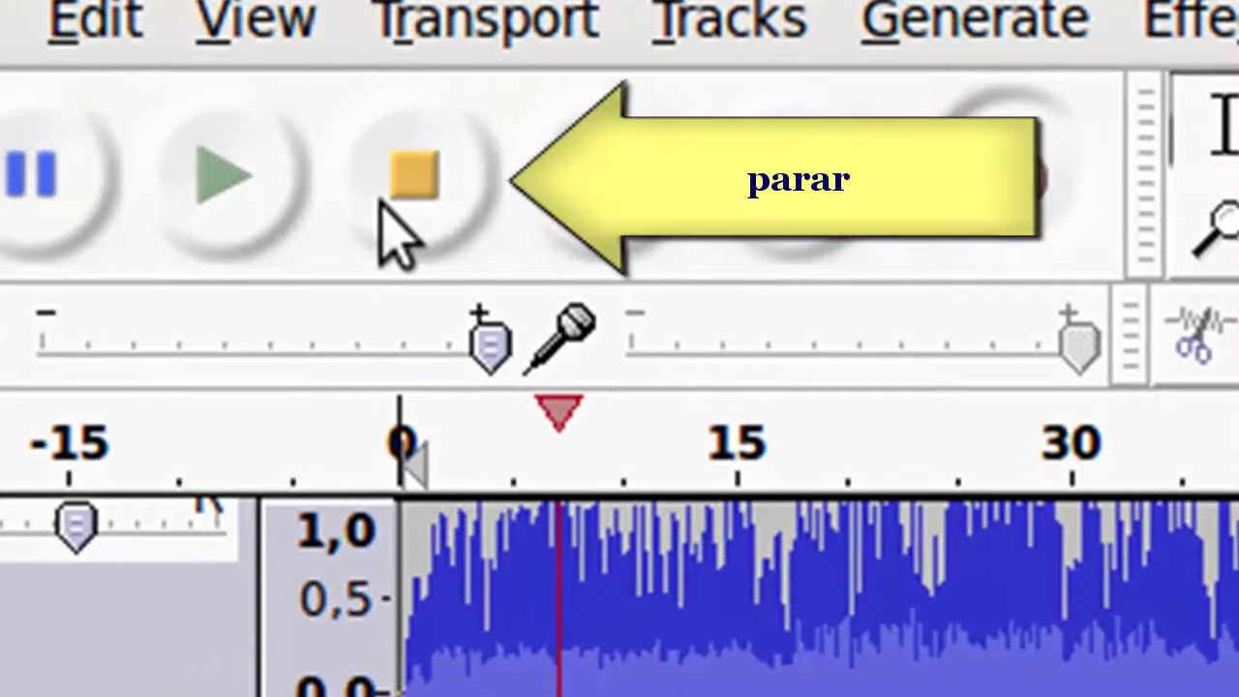
Stop the recording and solo the newly recorded audio track
click(387, 208)
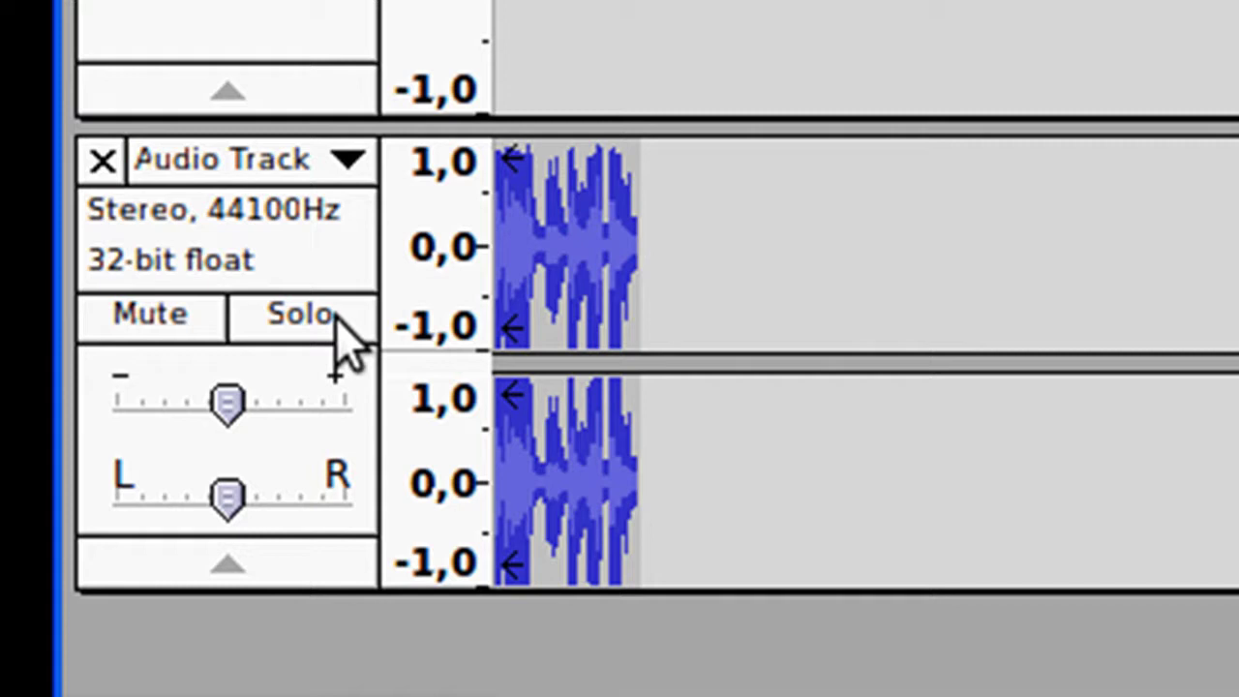
click(336, 314)
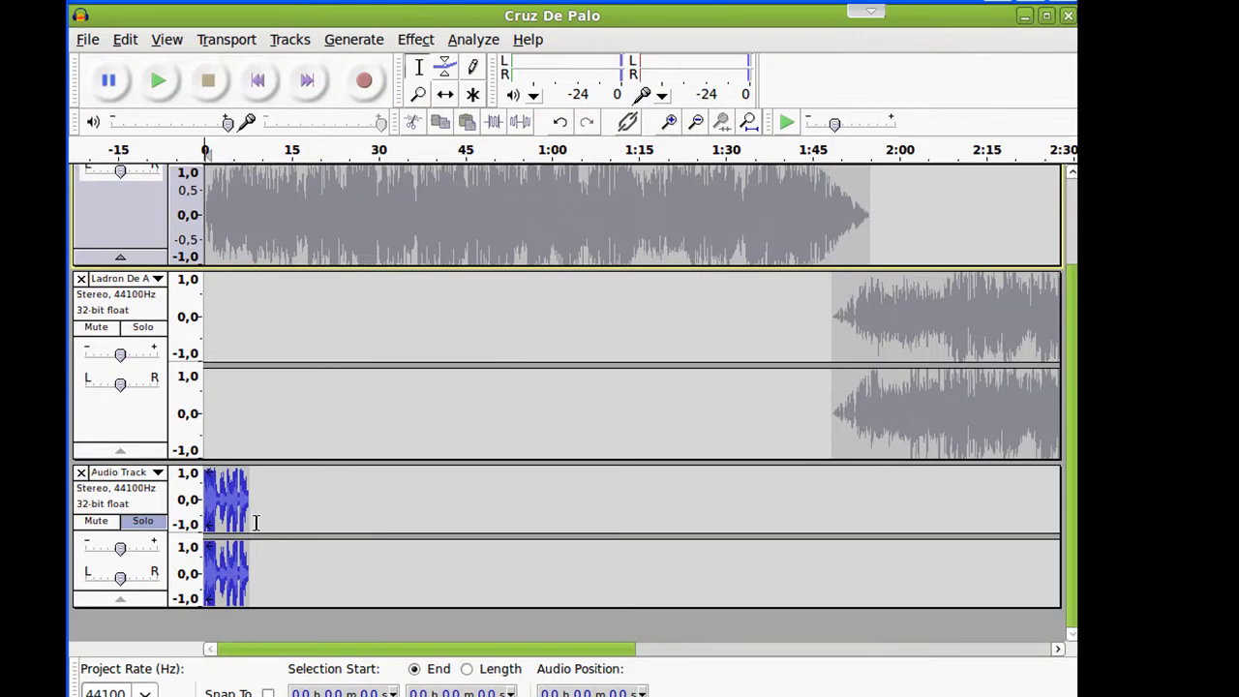
Select the recorded audio from about 1 to 9 seconds and capture its noise profile for Noise Removal
drag(256, 522, 209, 520)
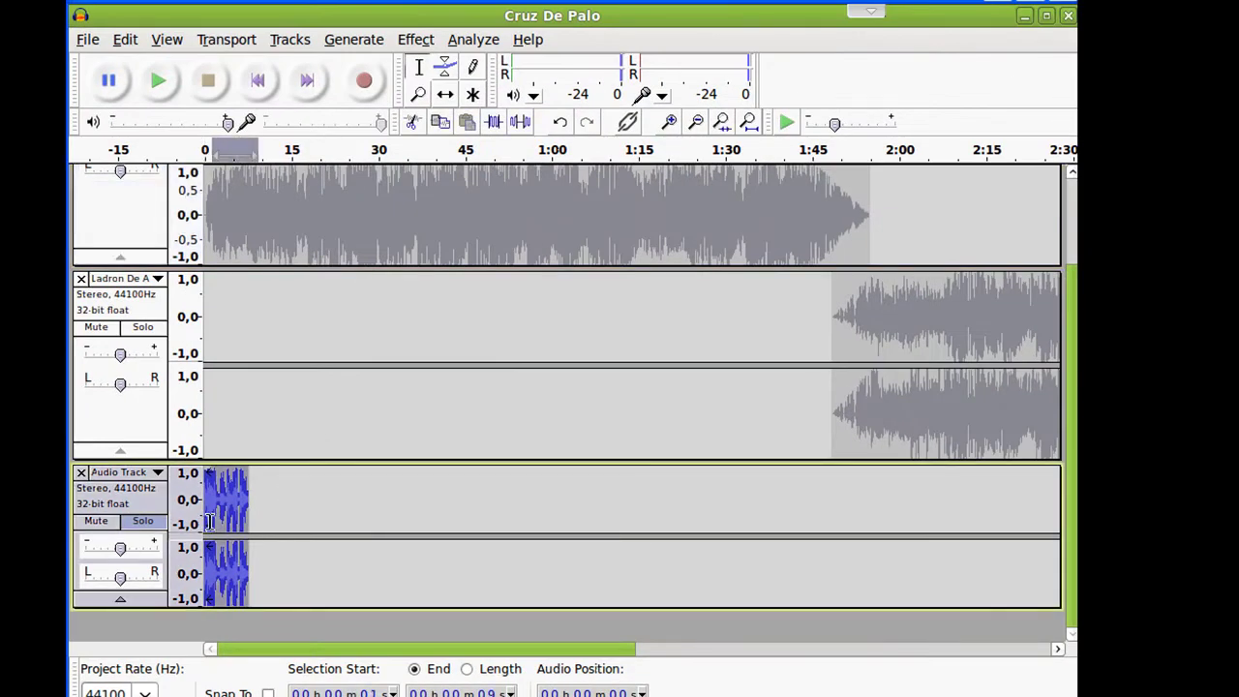
click(414, 39)
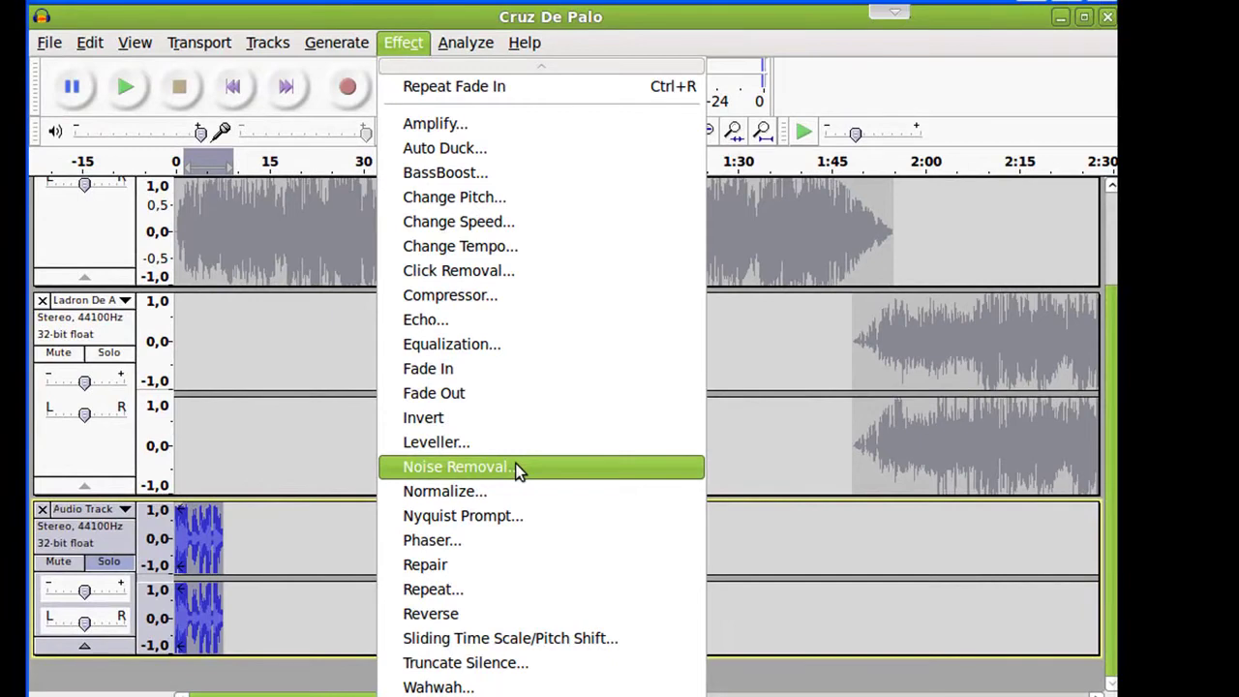
click(520, 469)
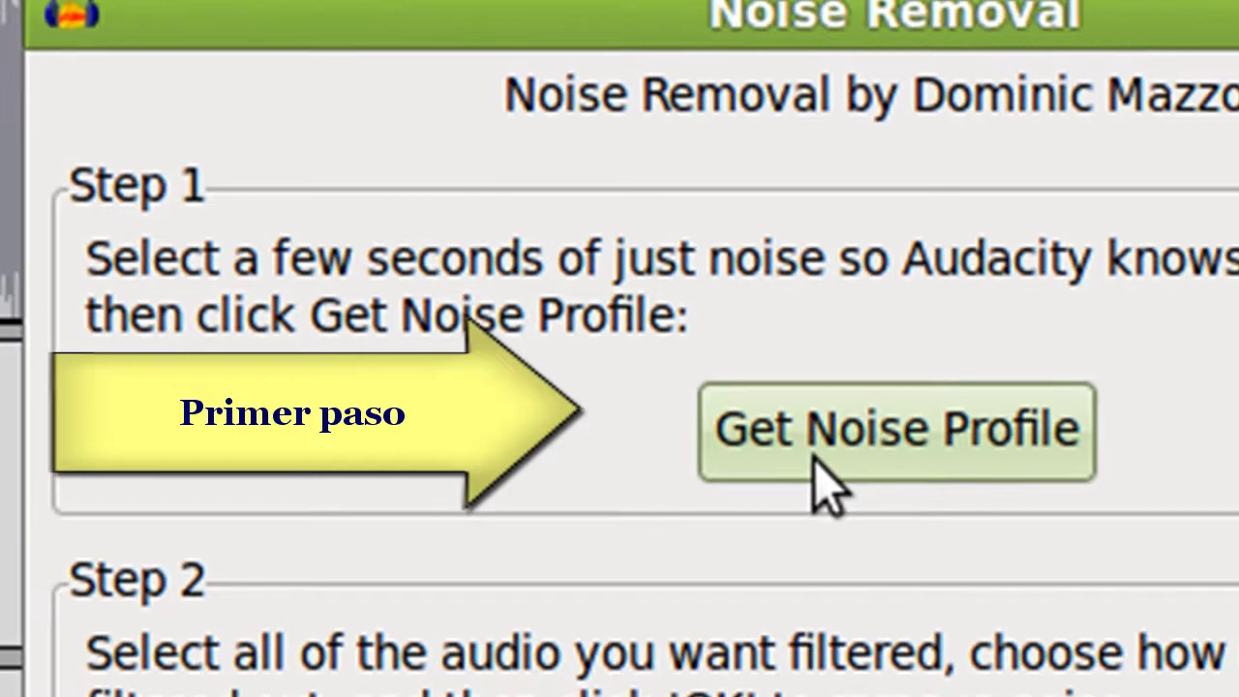
click(828, 475)
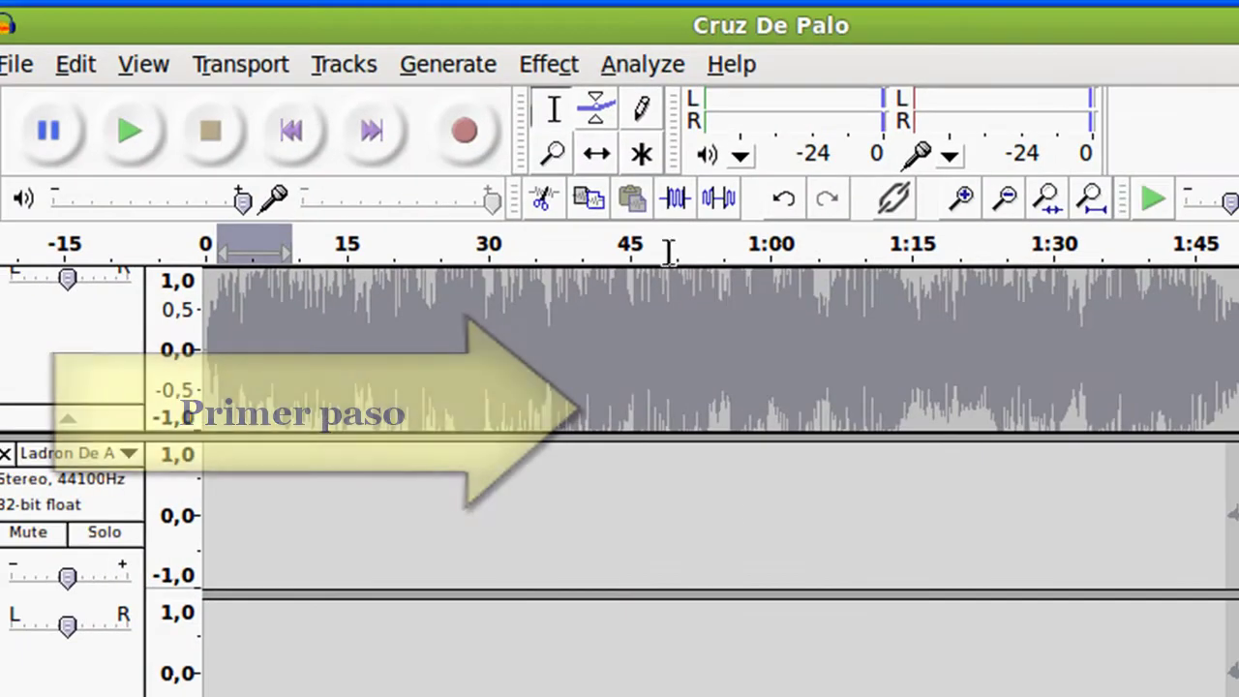
Apply Noise Removal to the selected recording with 20 dB noise reduction, 480 Hz frequency smoothing and 1,00 second attack/decay time
click(544, 65)
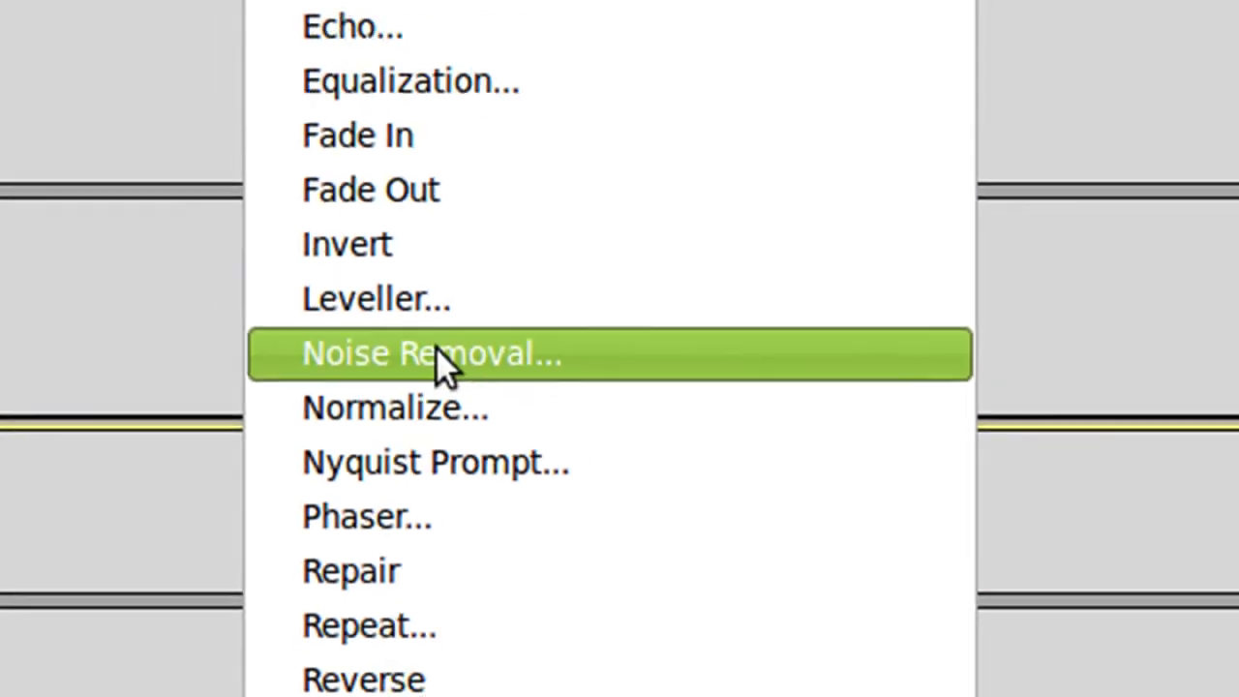
click(467, 311)
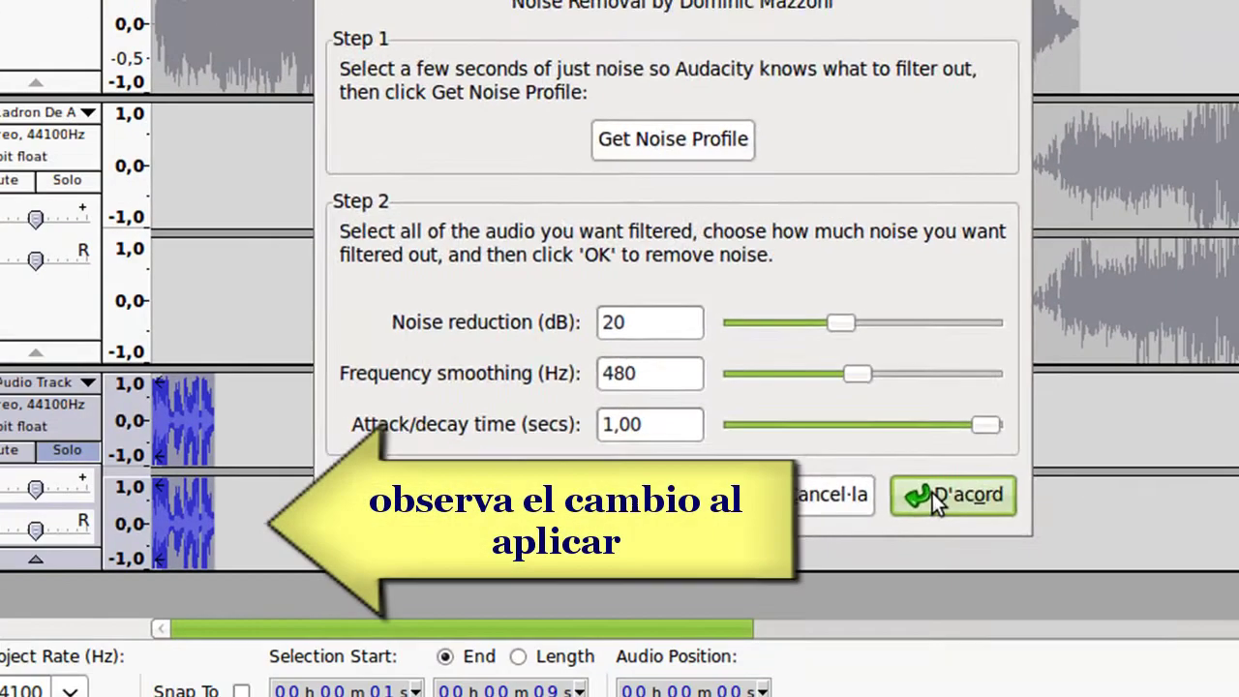
click(1046, 581)
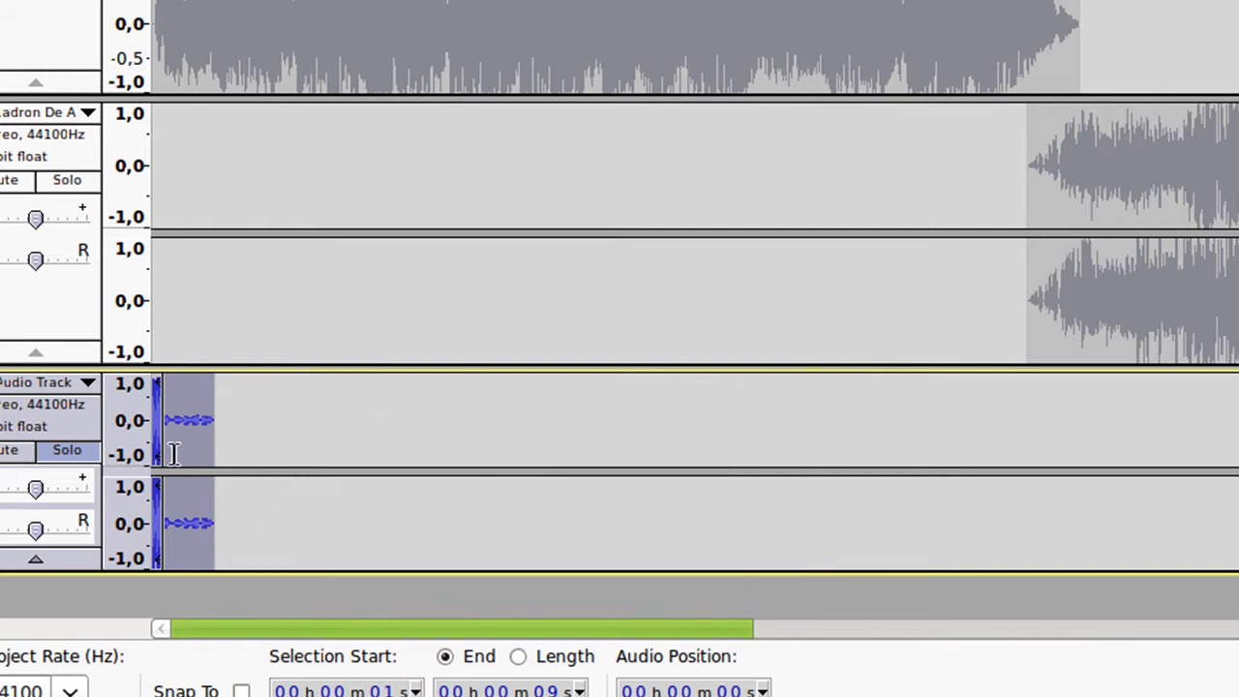
Play the noise-reduced recording from the beginning and turn off solo on its track
key(Home)
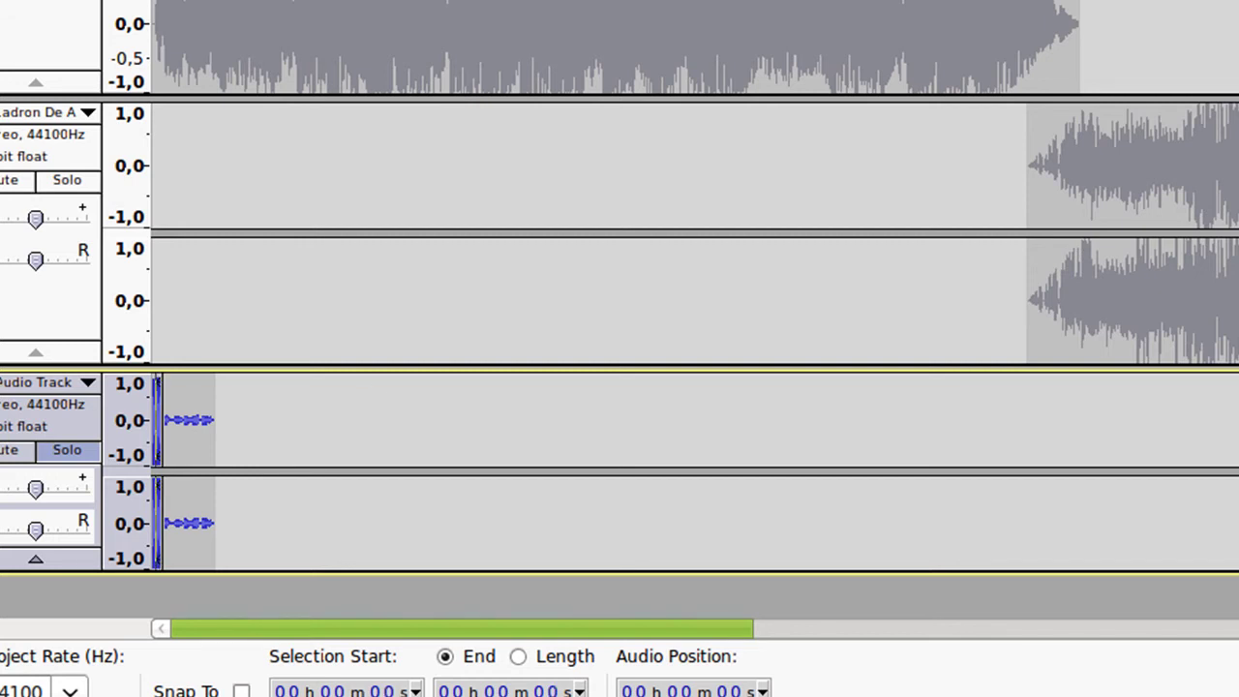
key(space)
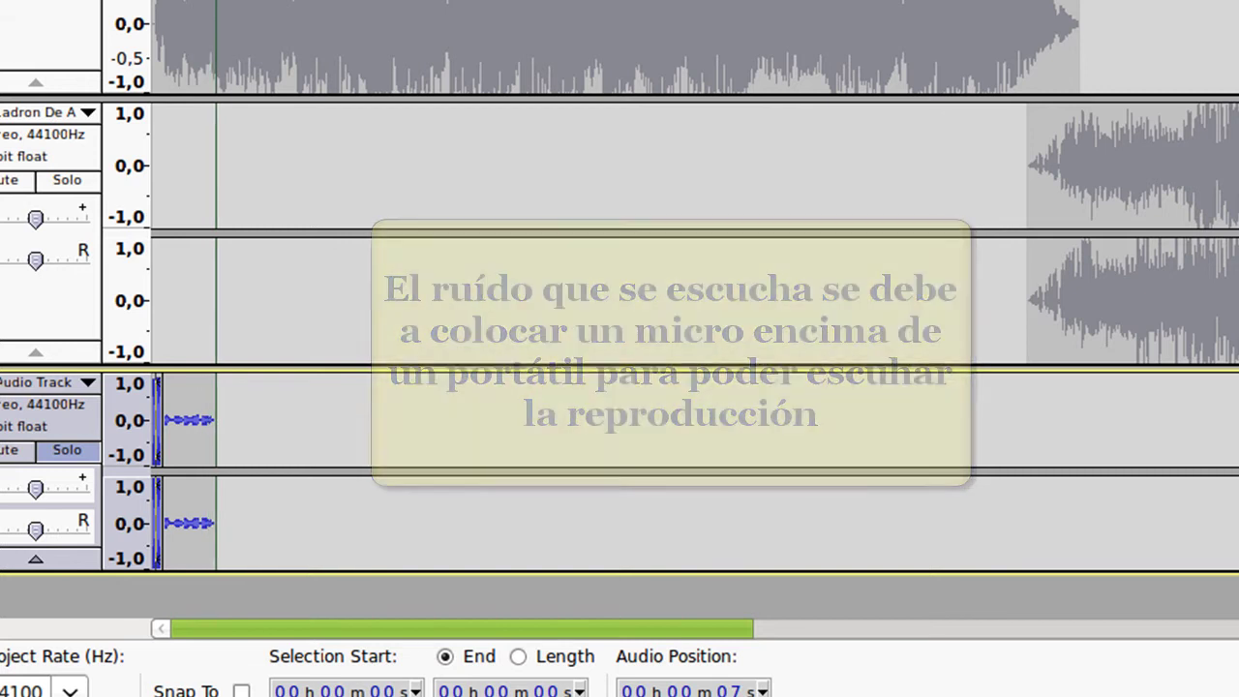
key(space)
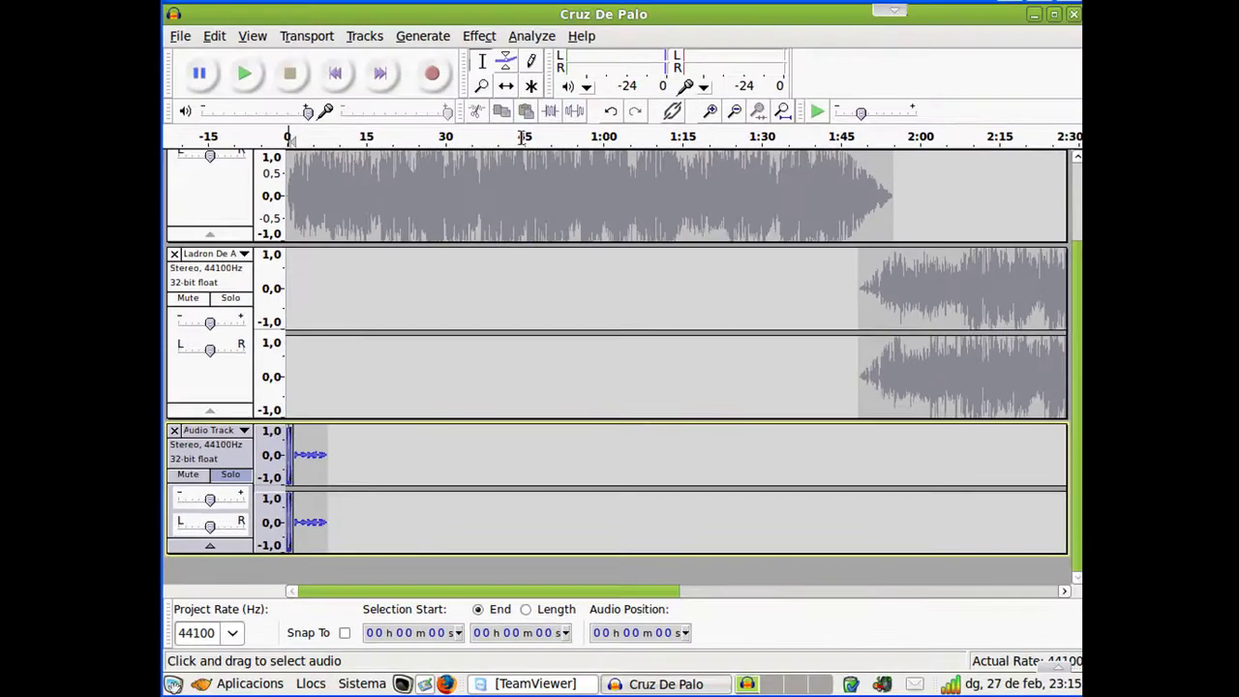
click(233, 476)
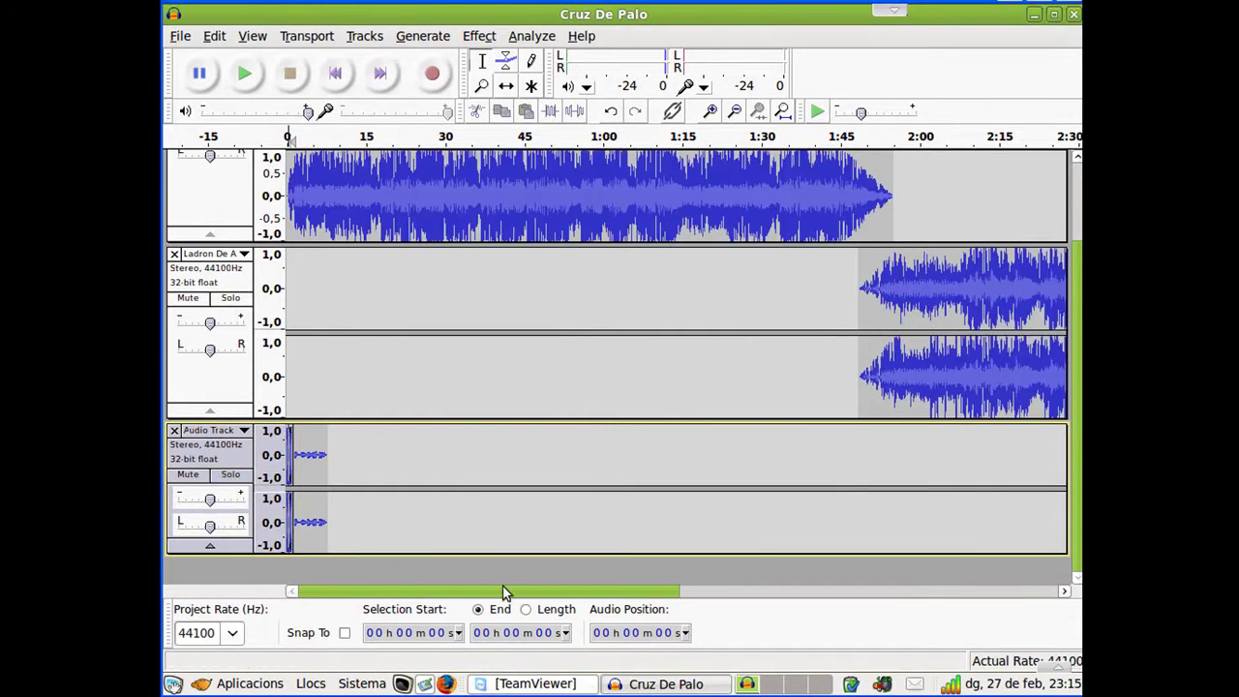
Select the Ladron De Amor track from about 1:57 onwards and amplify it by 3,3 dB with clipping allowed
drag(505, 593, 573, 595)
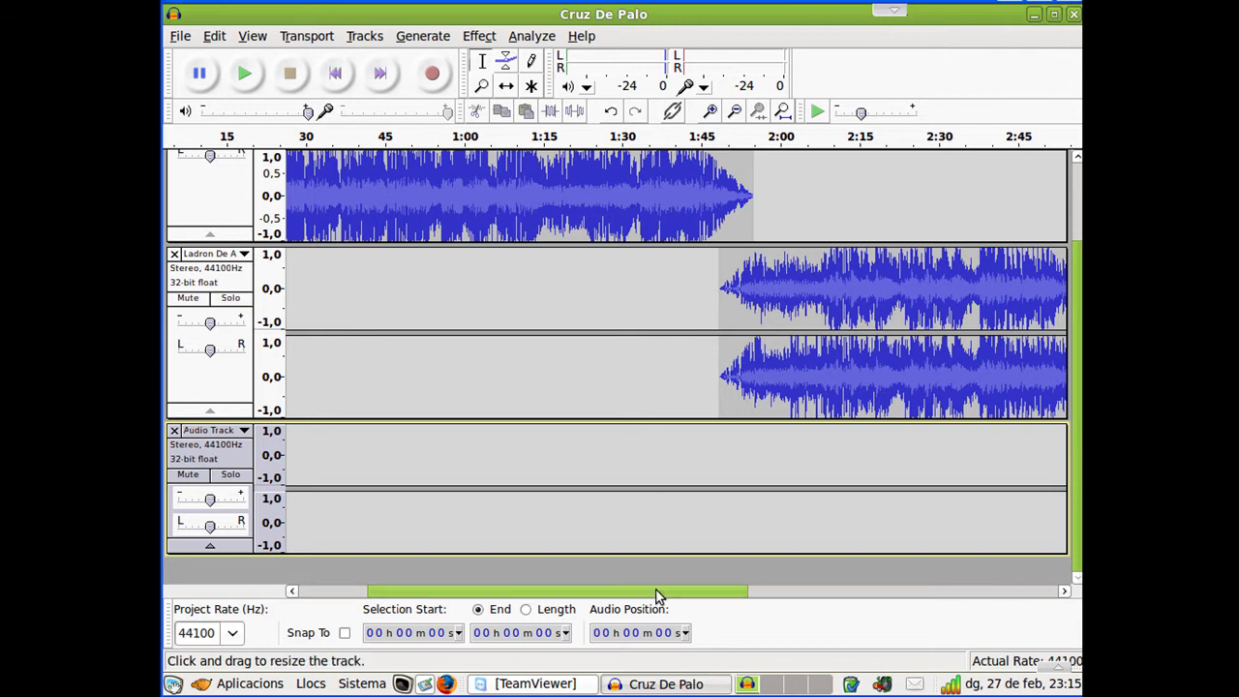
drag(683, 595, 859, 593)
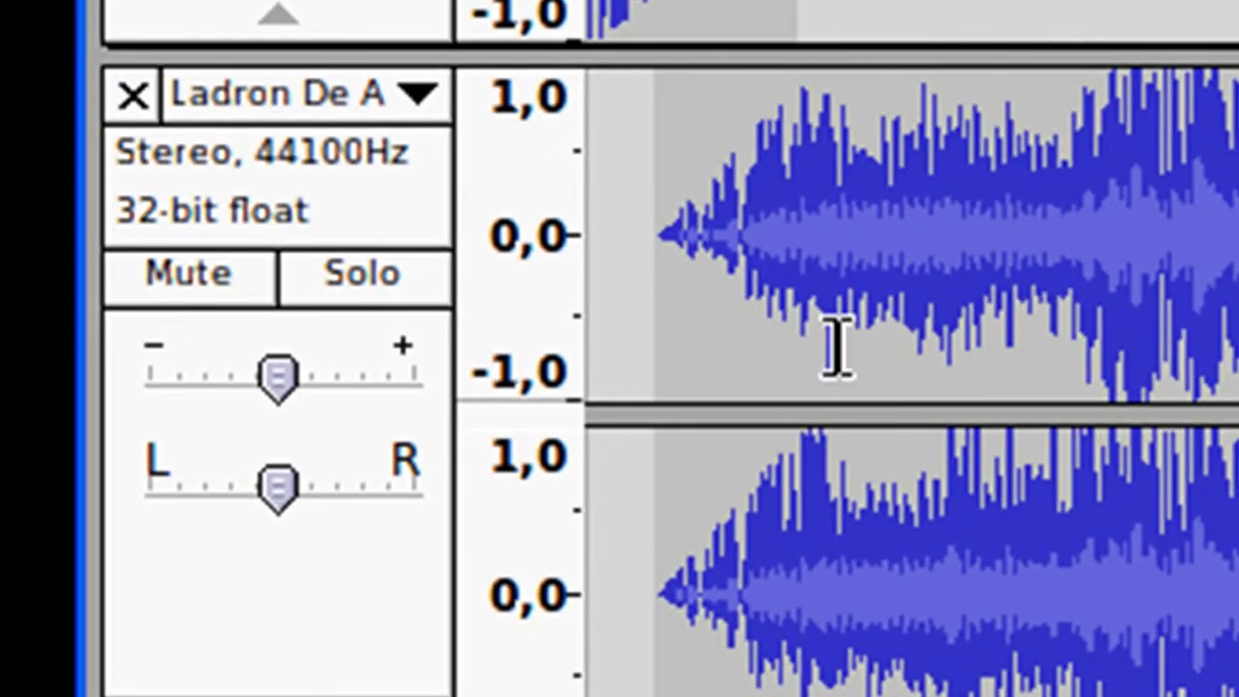
drag(839, 345, 1123, 348)
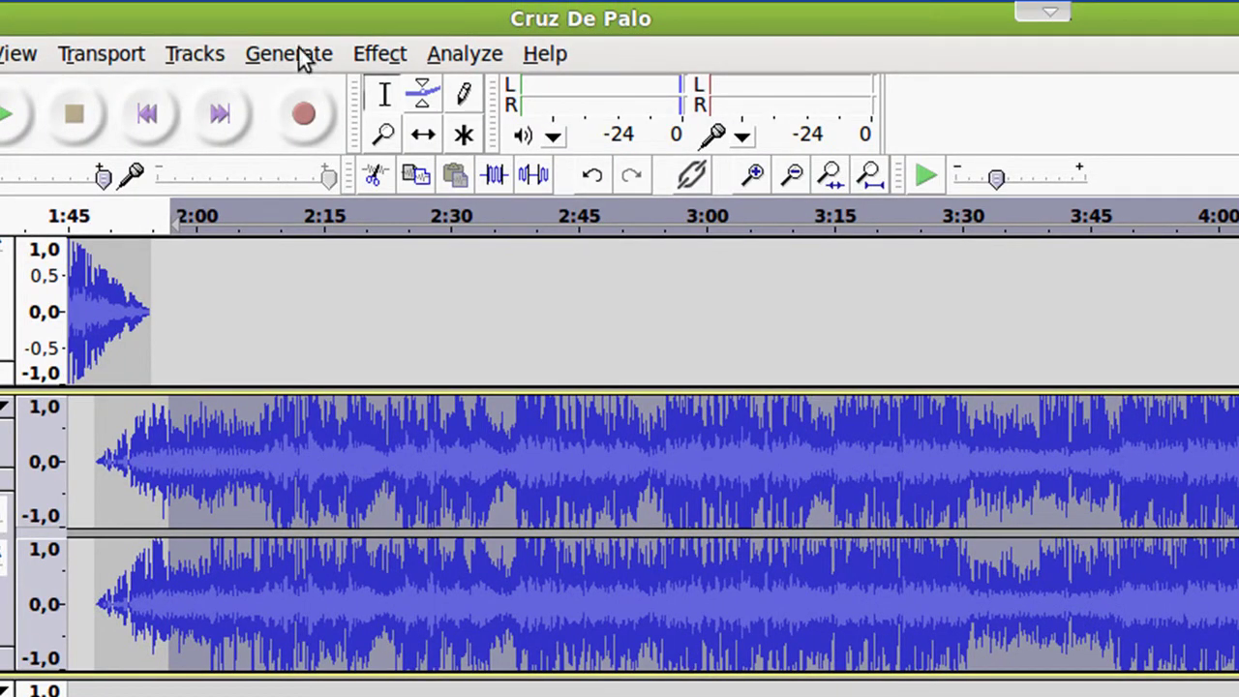
click(398, 56)
click(415, 160)
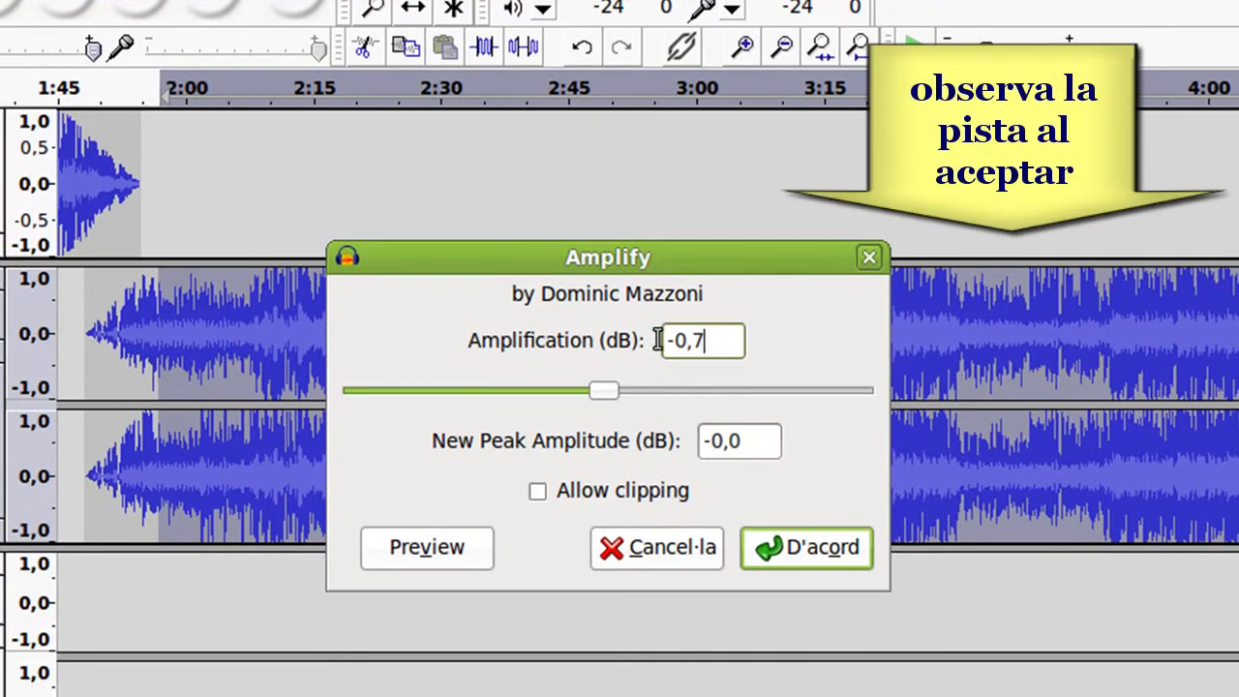
double_click(657, 339)
text(3,3)
key(Tab)
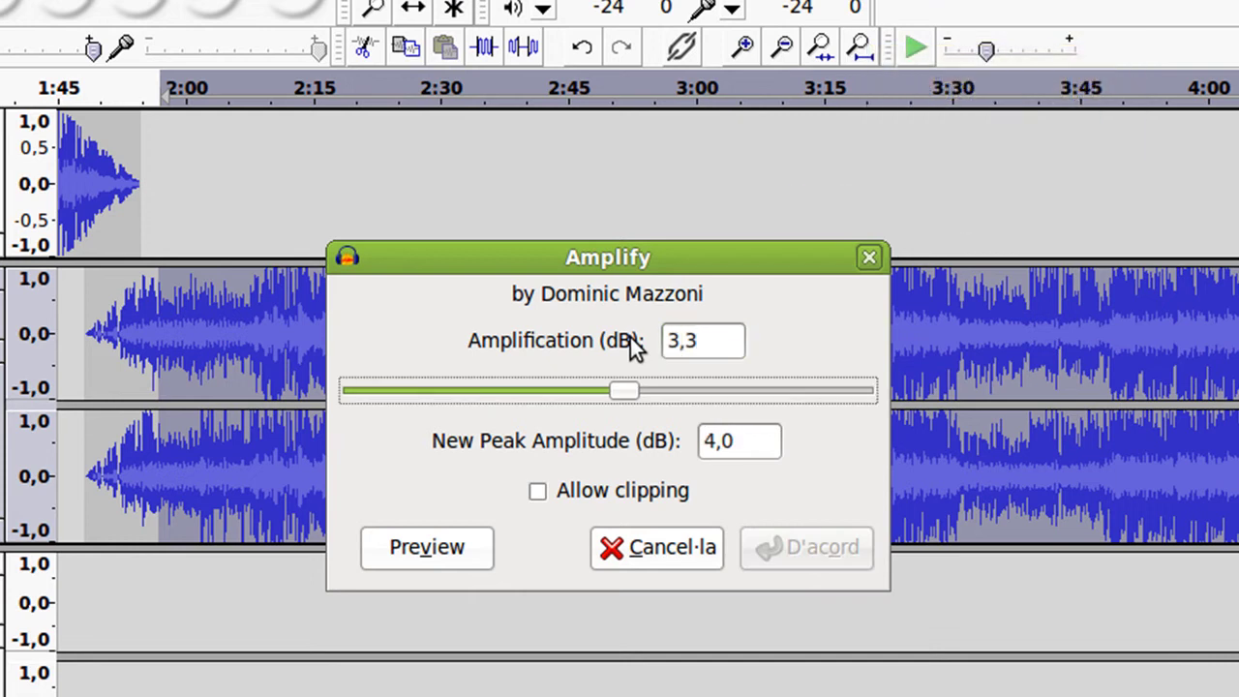
click(590, 503)
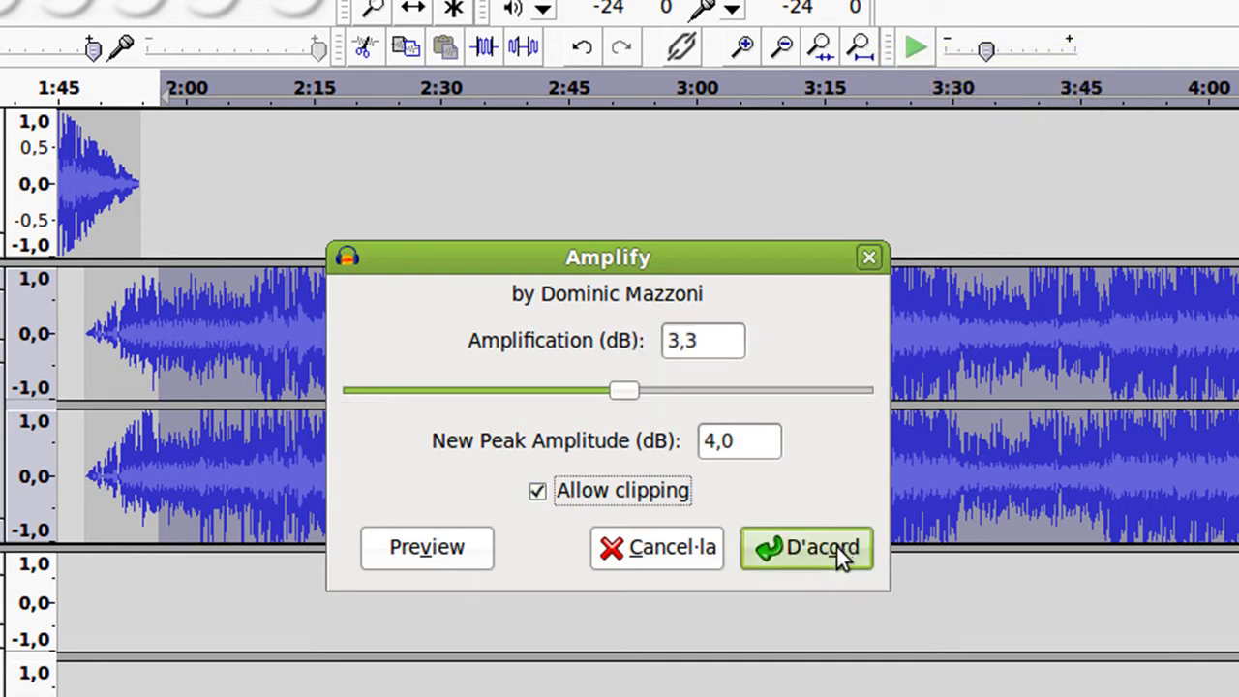
click(841, 552)
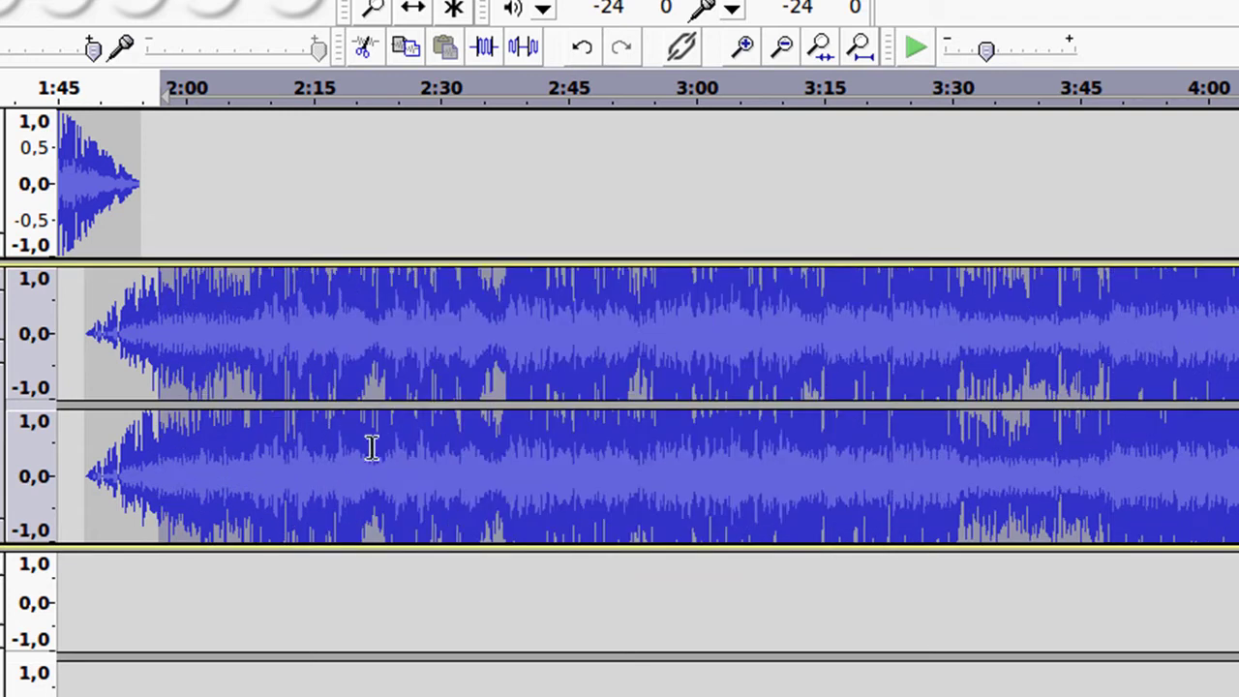
Listen to the amplified Ladron De Amor track from about 2:11 and stop playback
click(279, 341)
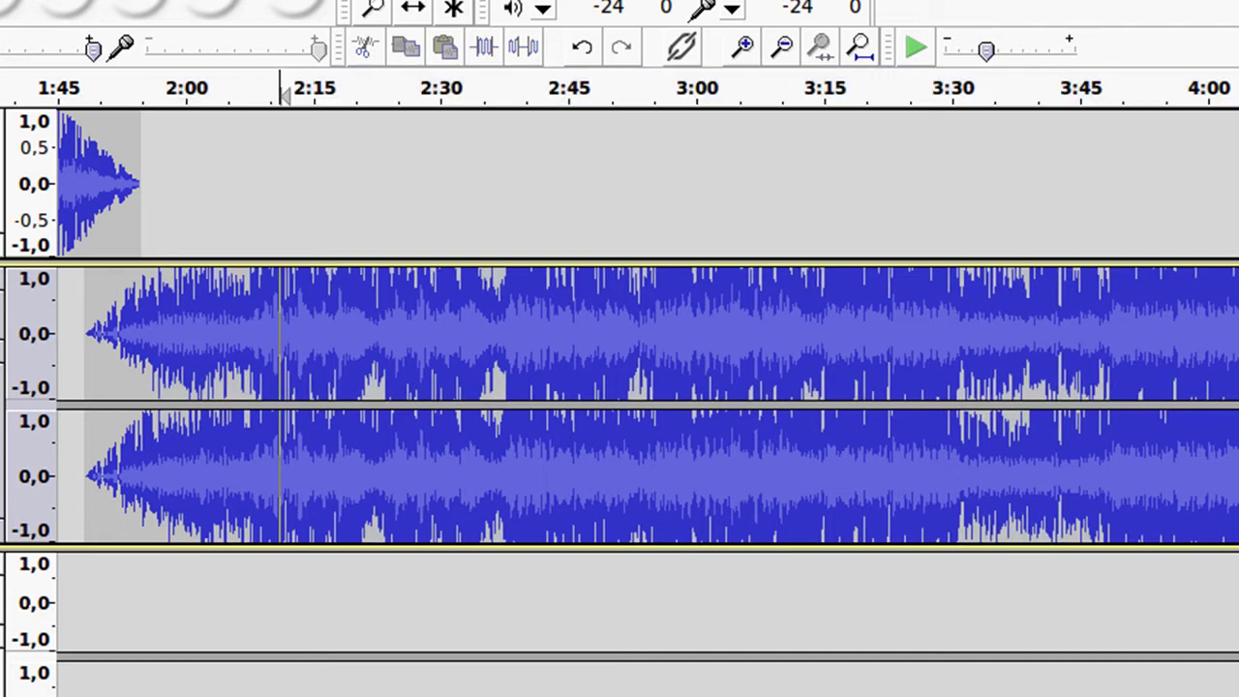
click(21, 7)
click(78, 3)
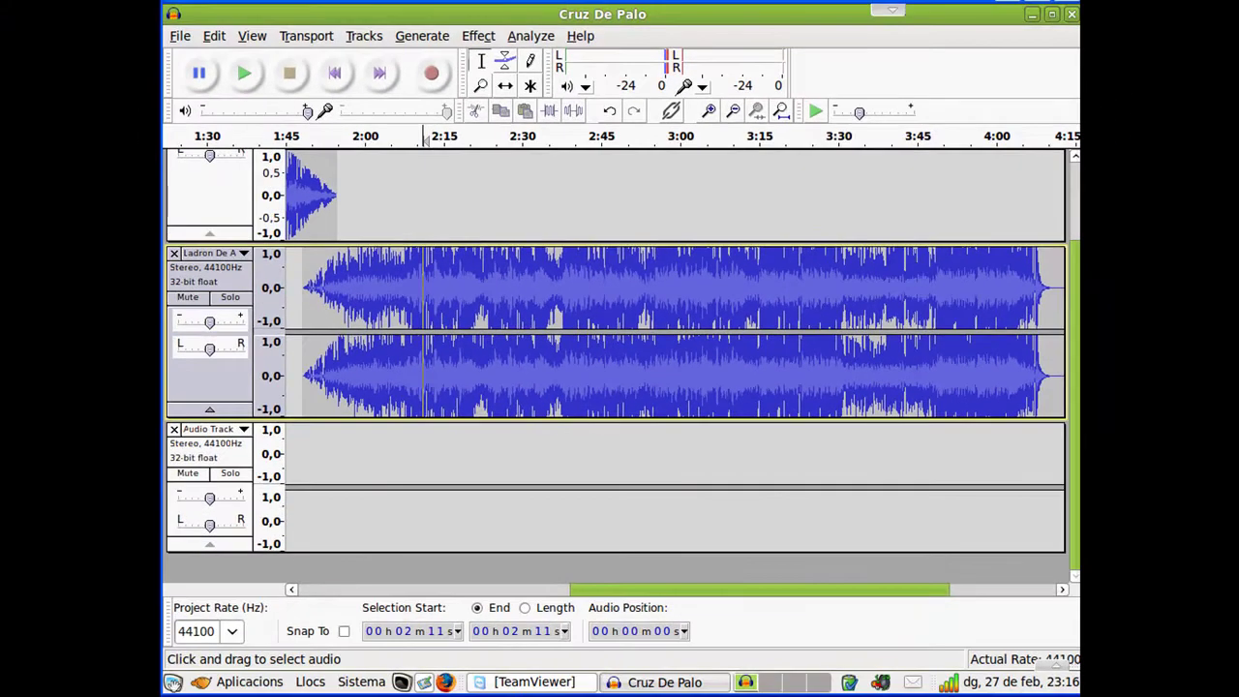
Select the Cruz De Palo track's fade-out from 1:43 to 2:00 and reduce that track's height
drag(718, 590, 580, 589)
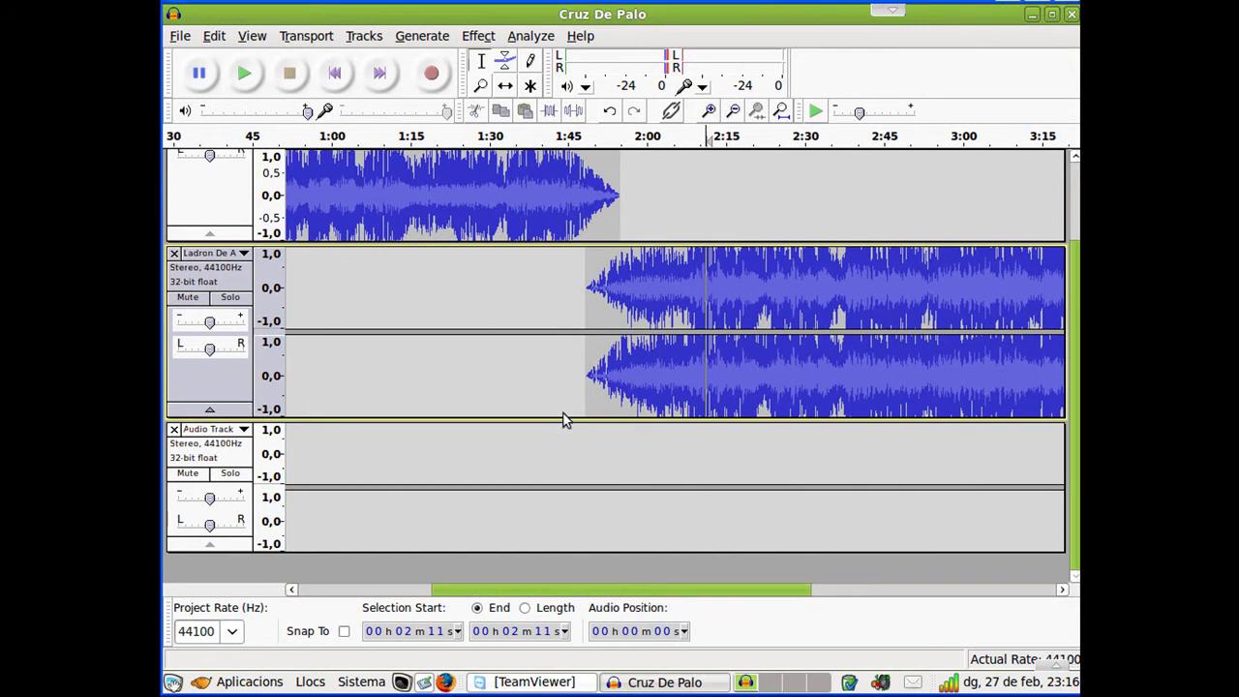
drag(559, 217, 648, 221)
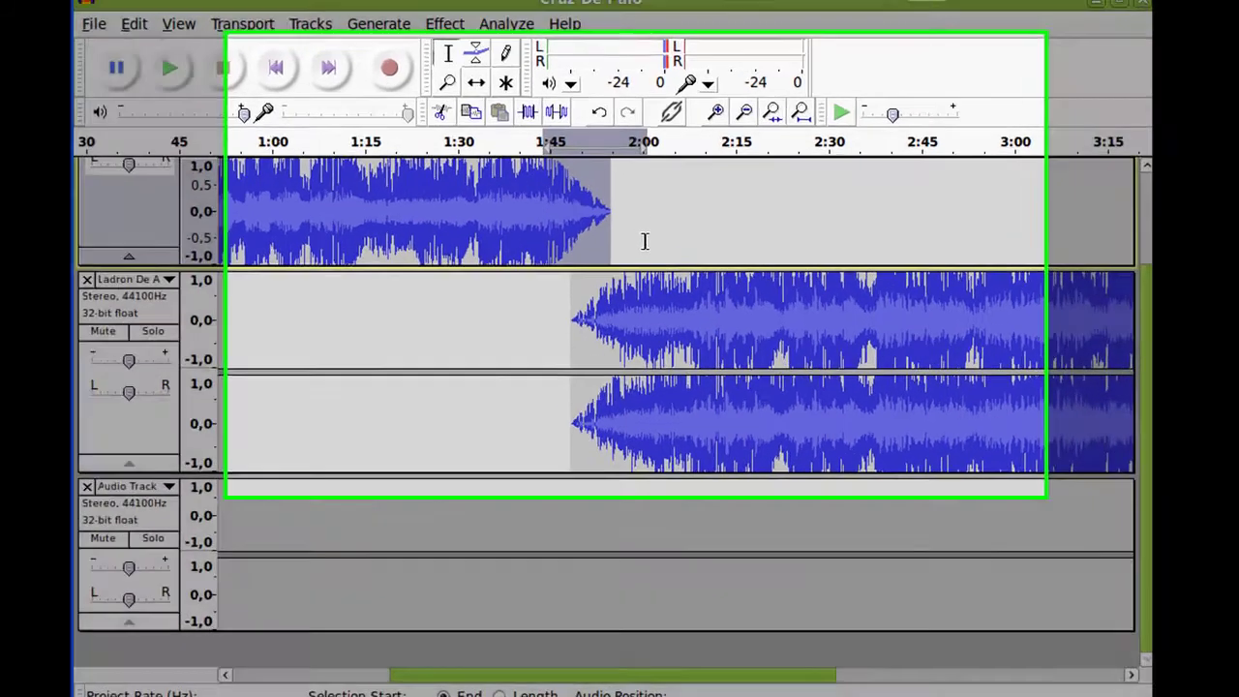
scroll(276, 227, up, 2)
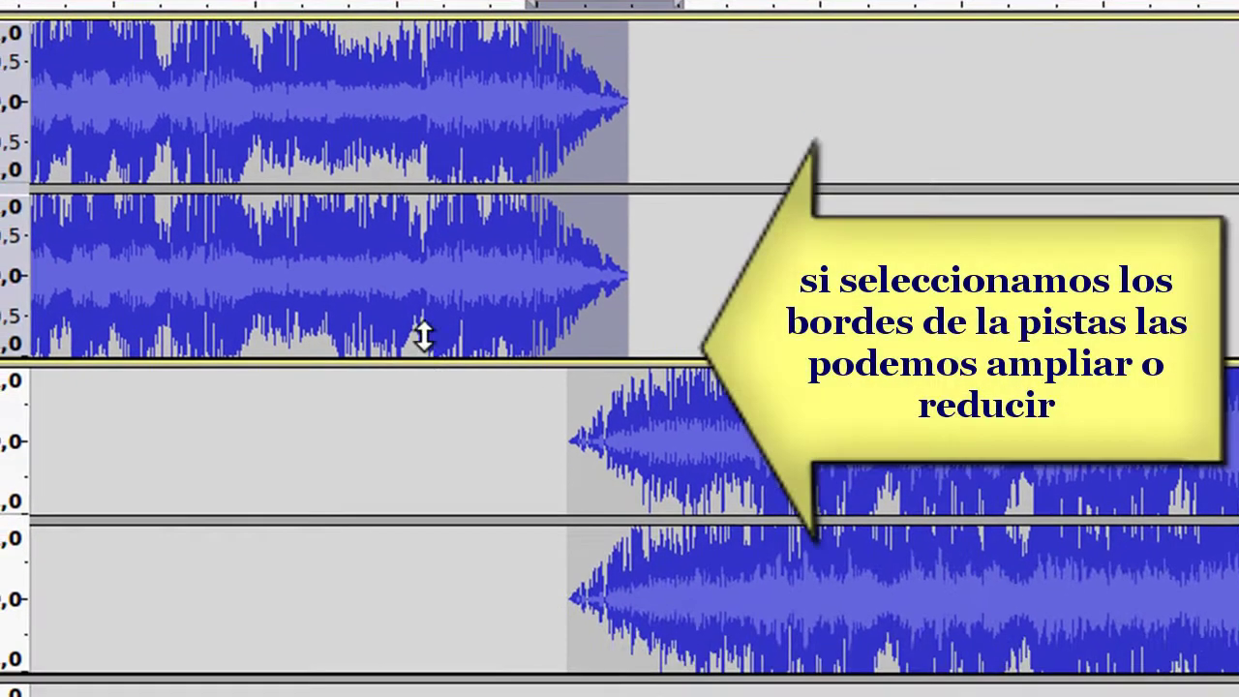
drag(379, 528, 370, 376)
drag(417, 205, 417, 206)
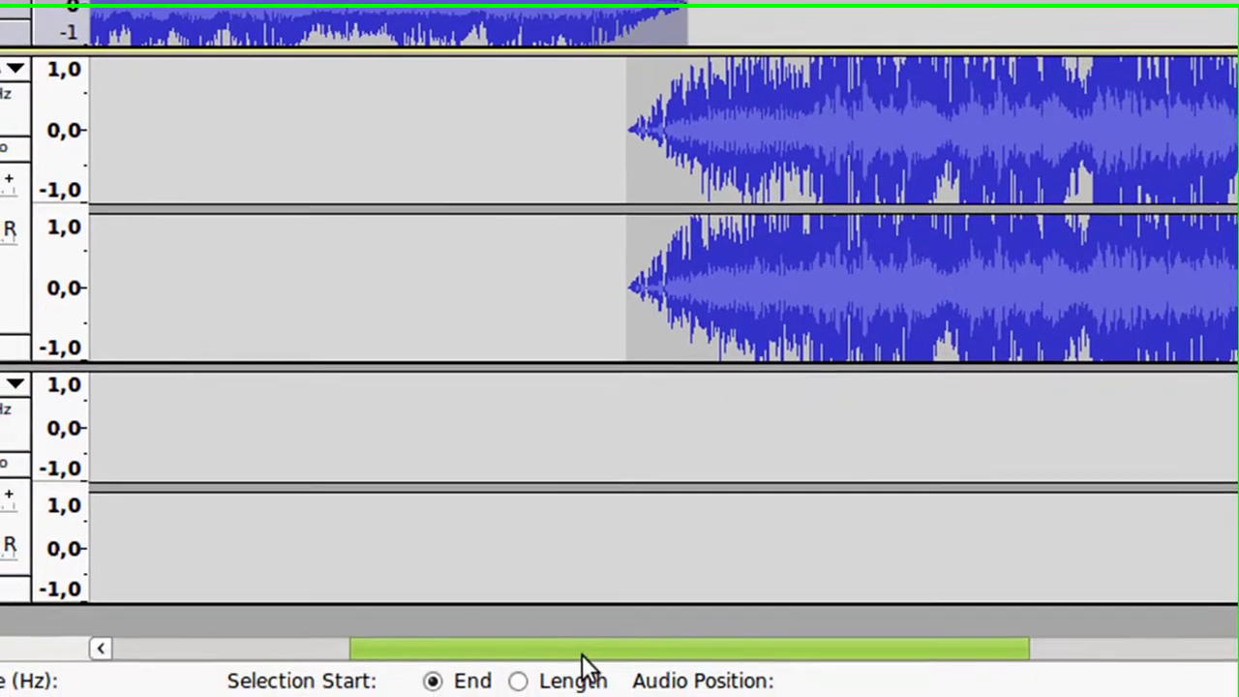
Record a new audio track over the crossfade from 1:43 and stop the recording at about 1:58
drag(584, 664, 146, 632)
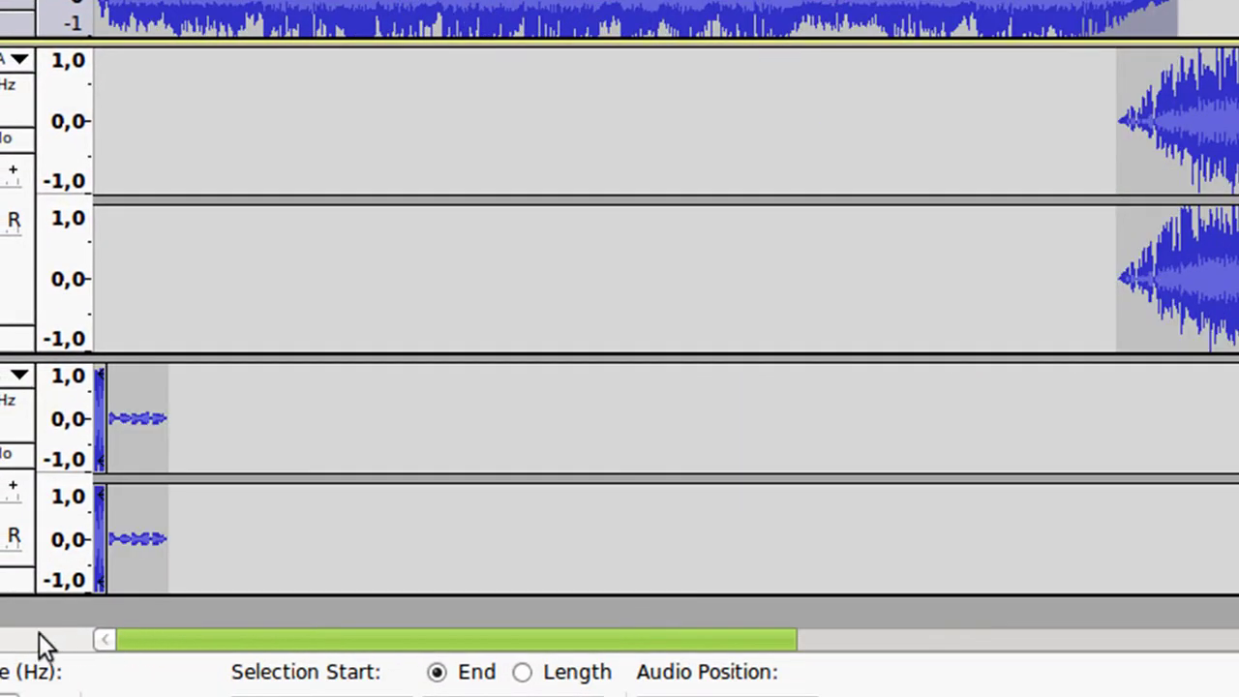
drag(357, 639, 617, 639)
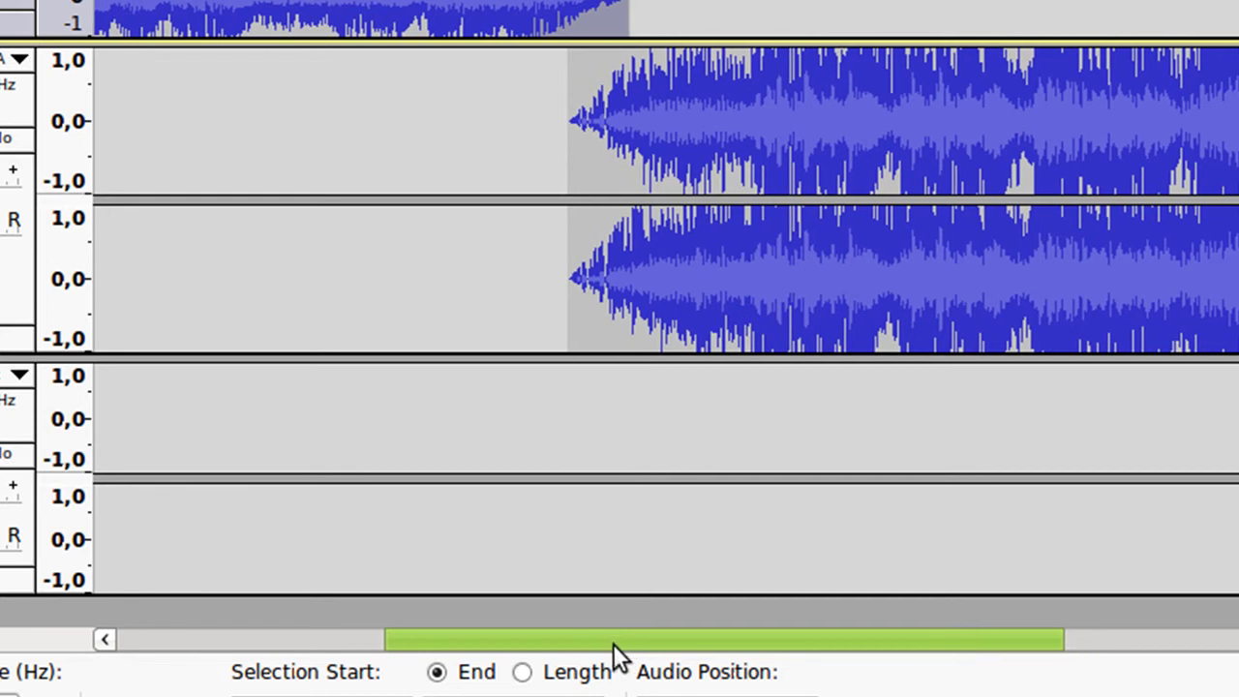
key(r)
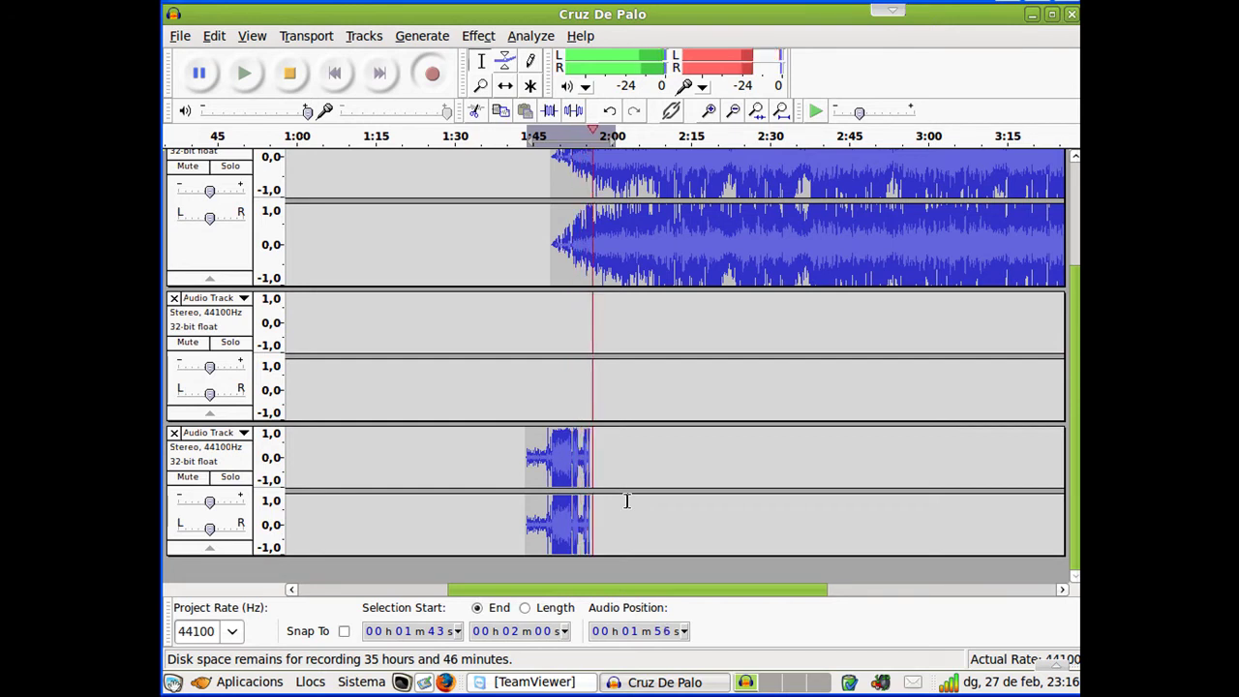
click(288, 72)
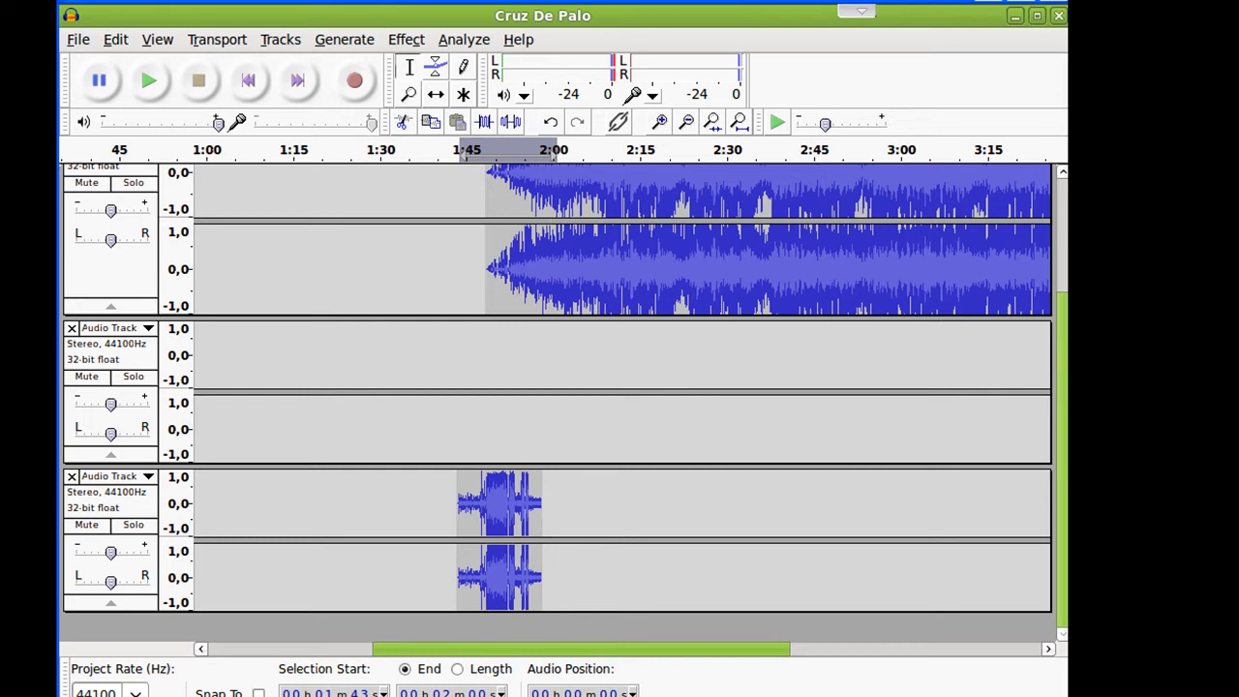
Reduce the height of both recorded audio tracks and play the 1:43 to 2:00 selection
drag(1064, 466, 1052, 251)
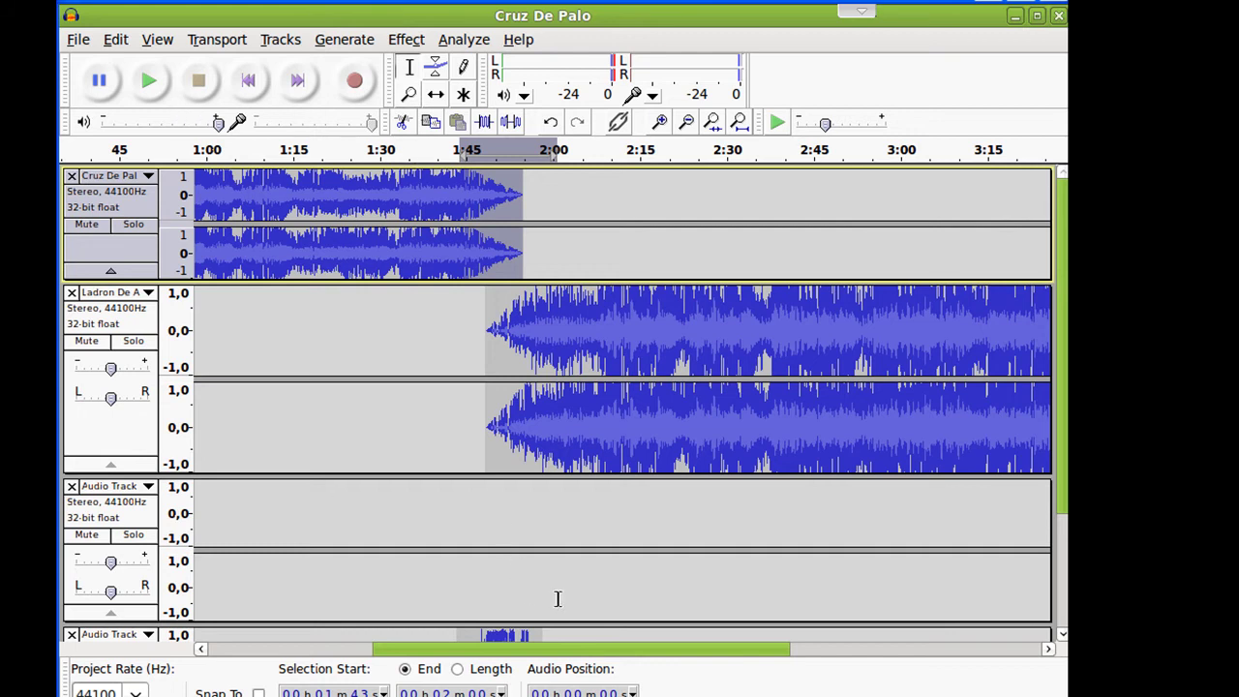
drag(707, 622, 708, 535)
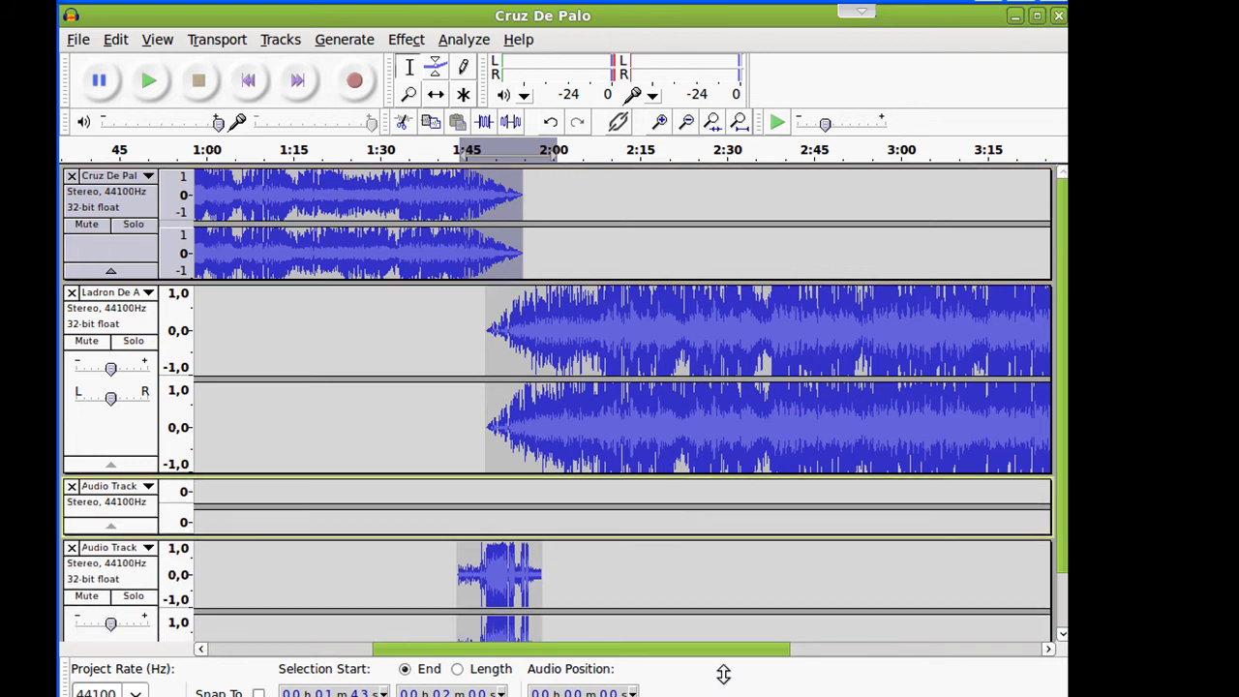
click(1062, 636)
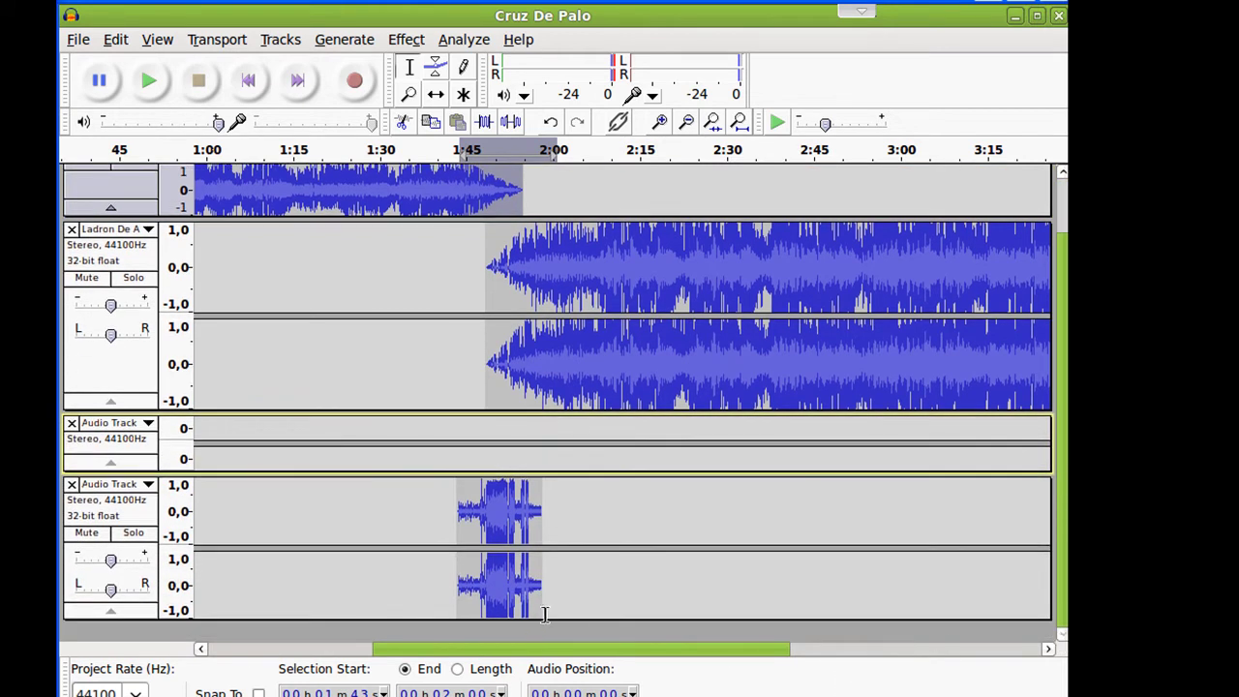
drag(558, 617, 559, 534)
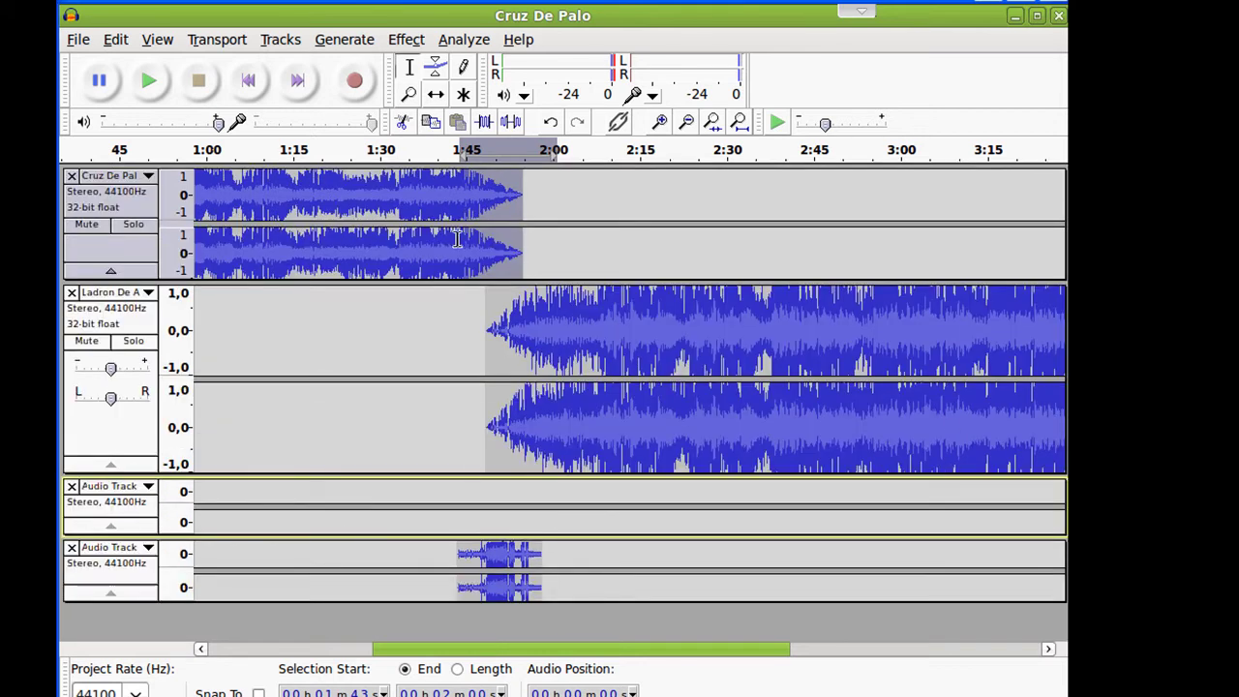
click(157, 86)
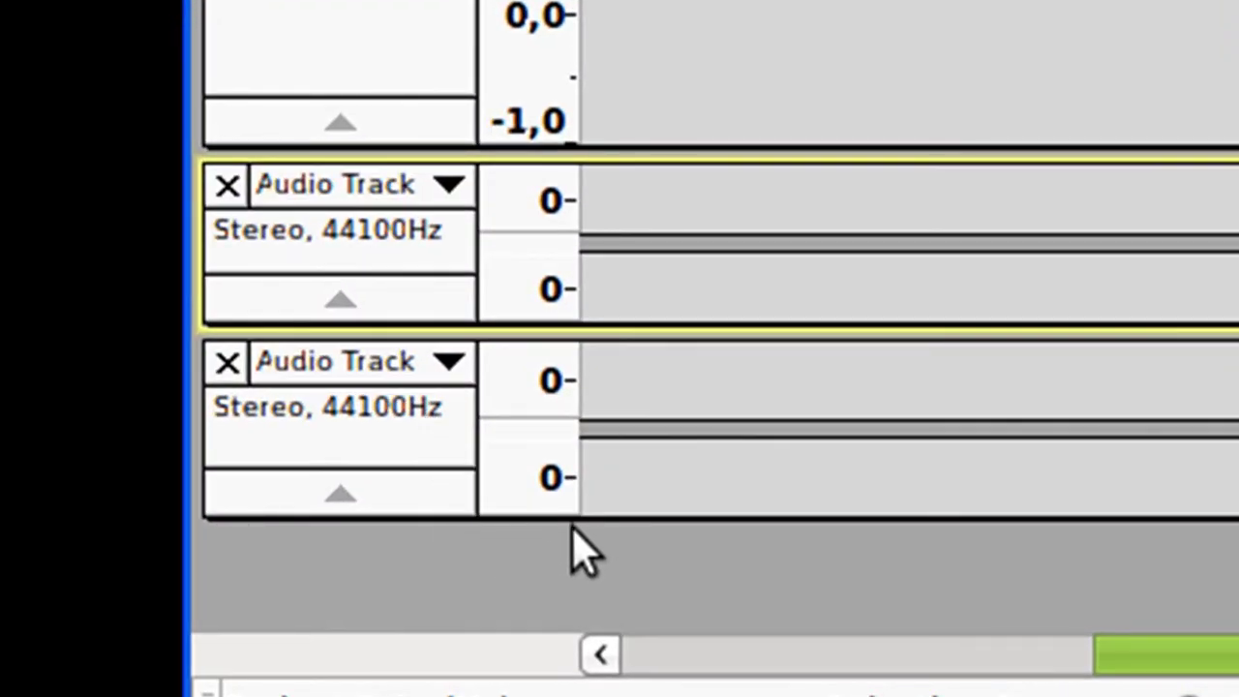
Increase the height of the second recorded audio track and solo it
click(775, 503)
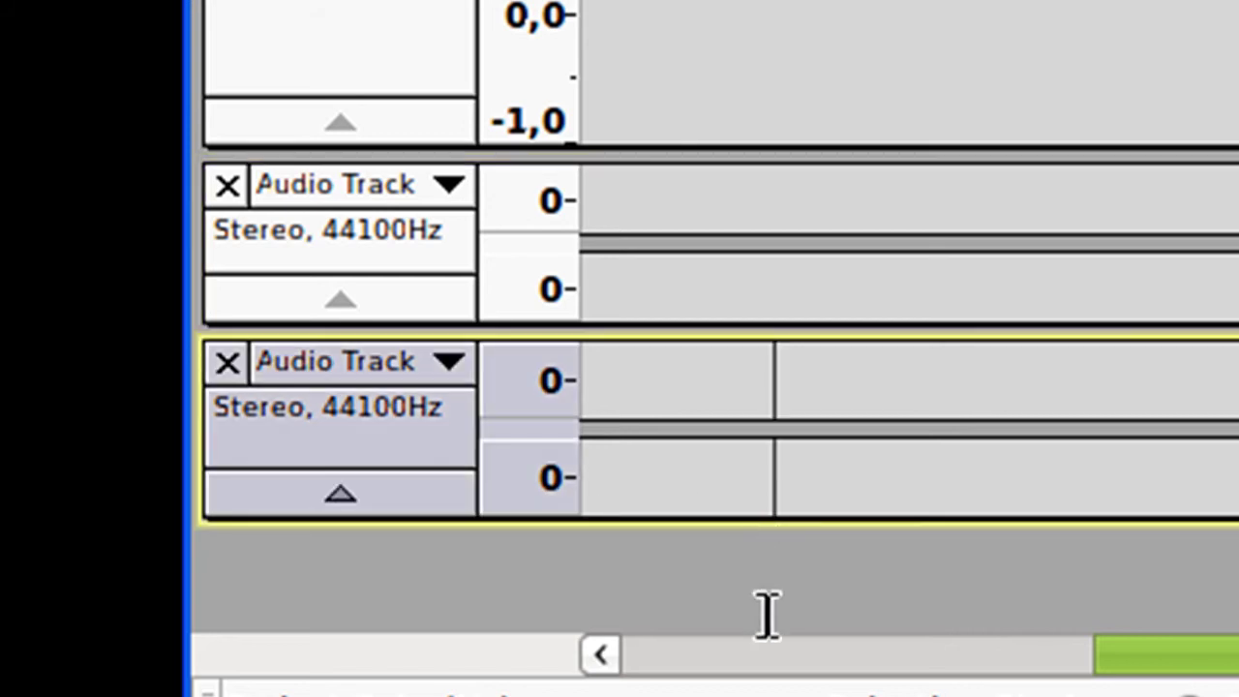
drag(768, 515, 766, 584)
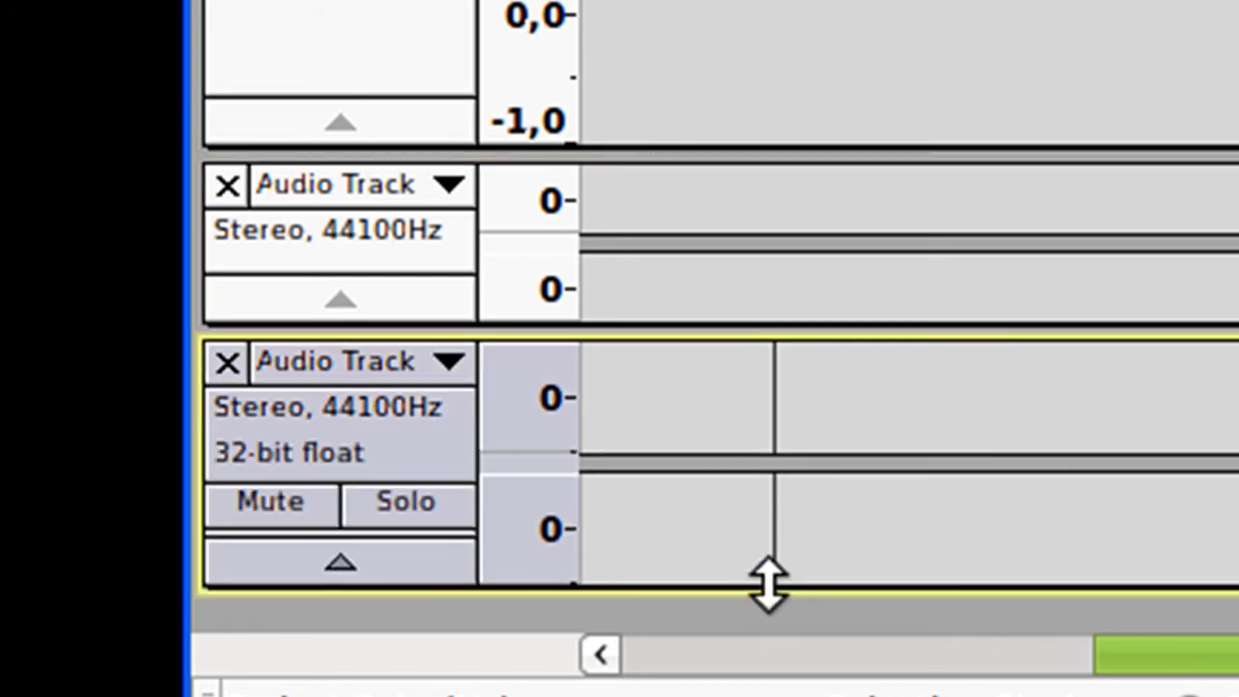
click(438, 516)
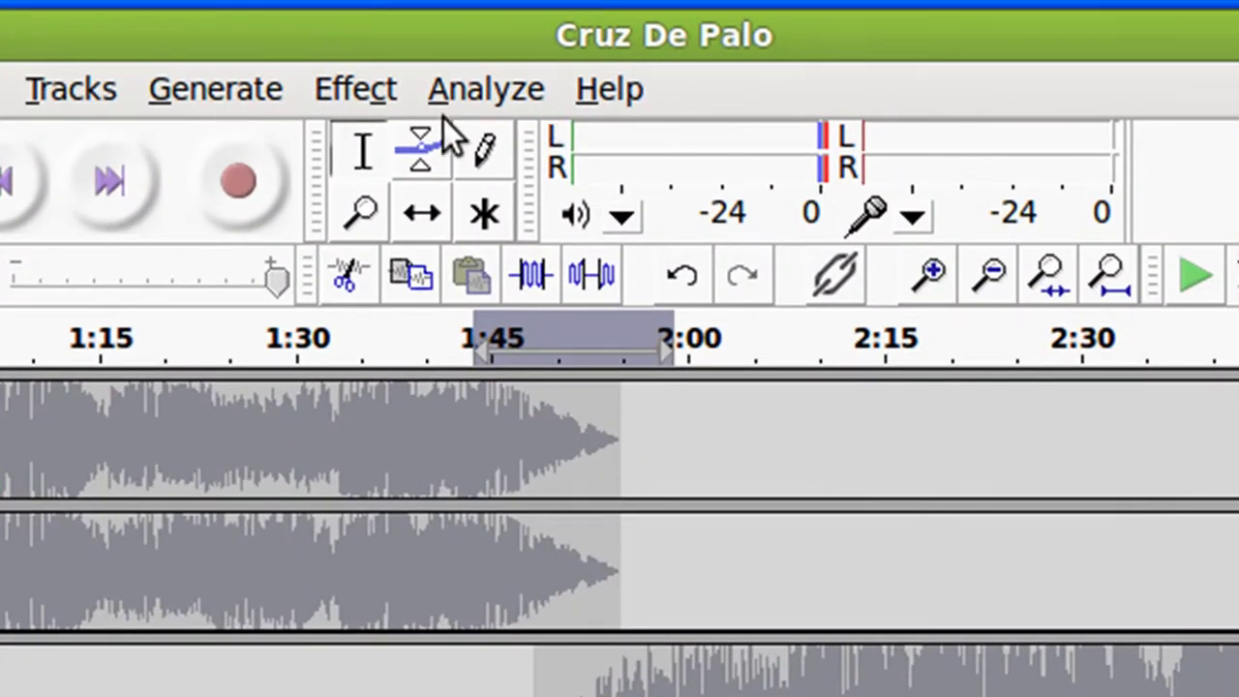
Apply an Echo with a delay time of 0,75 seconds and a decay factor of 0,5 to the second recording
click(367, 111)
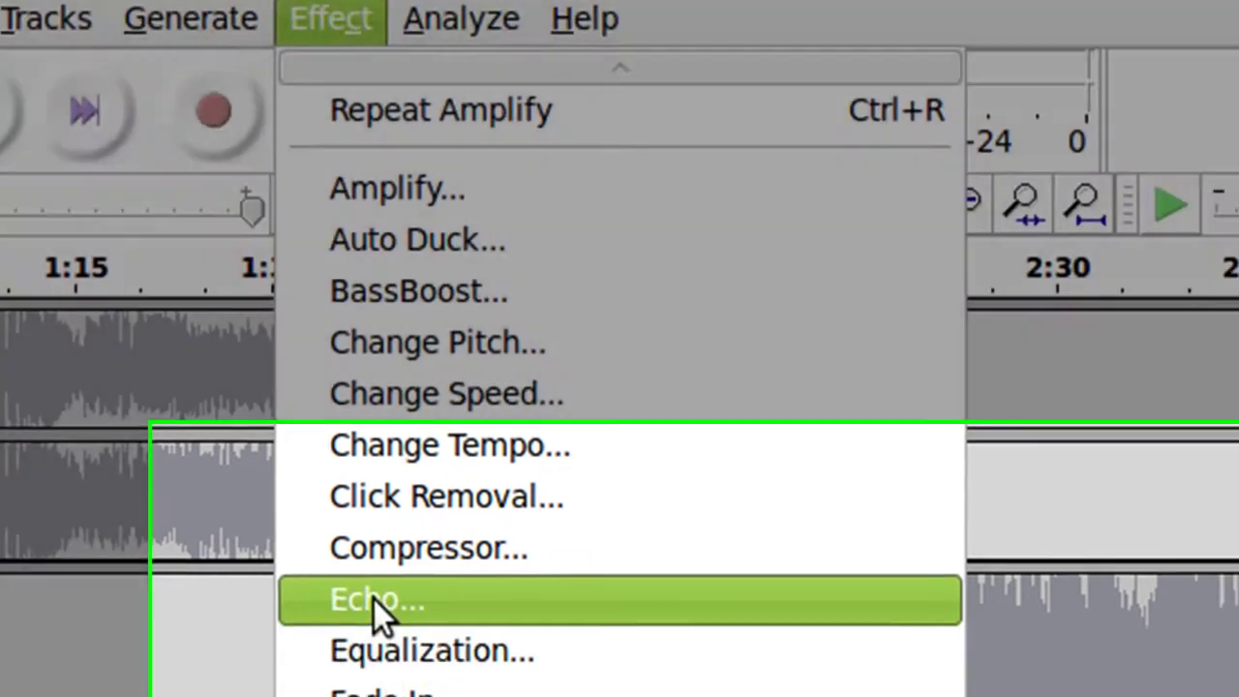
click(392, 670)
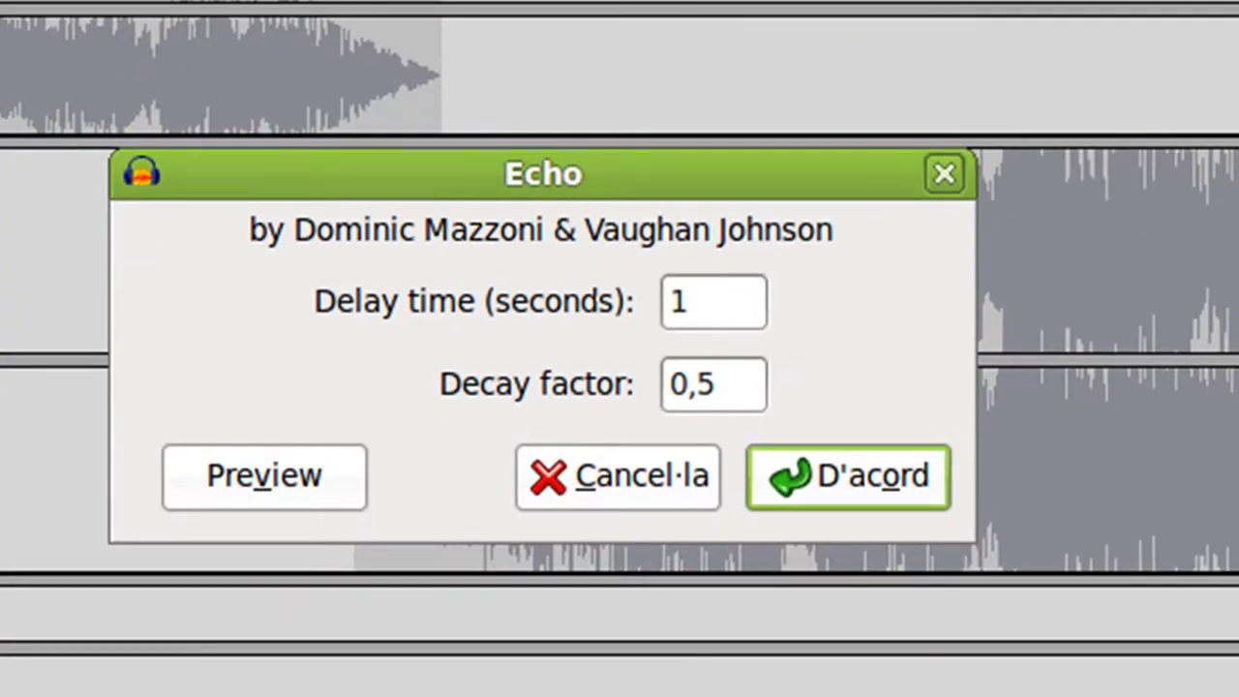
double_click(716, 290)
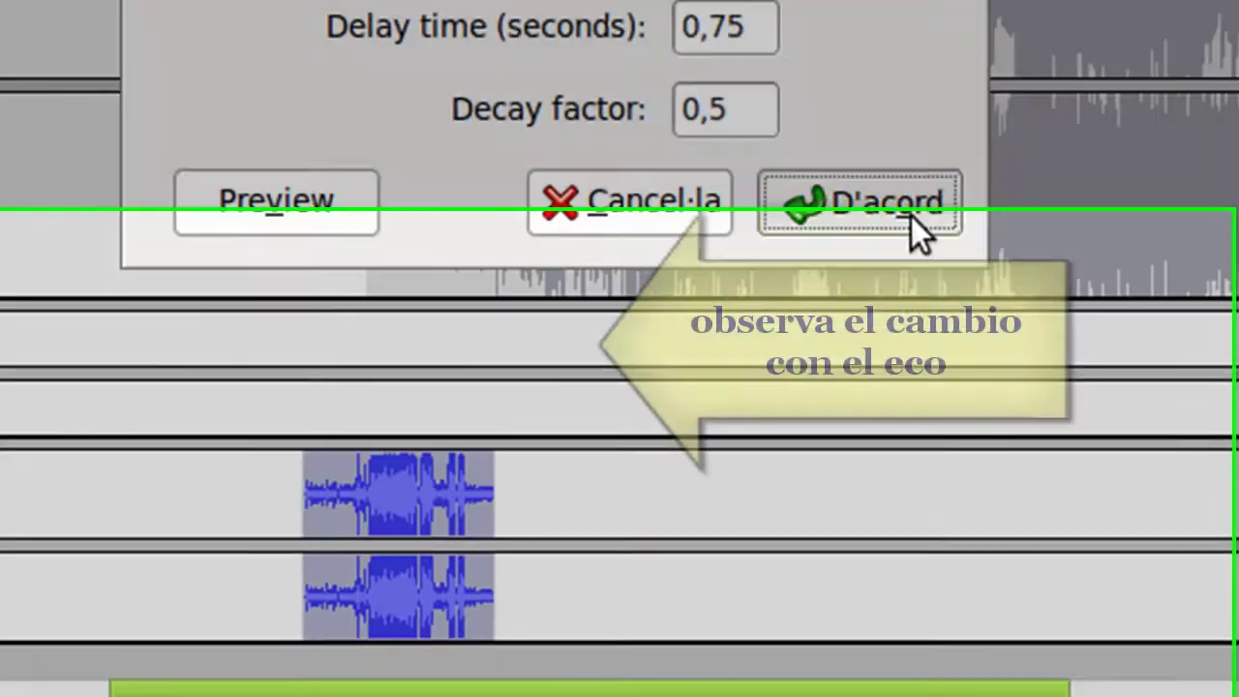
click(896, 484)
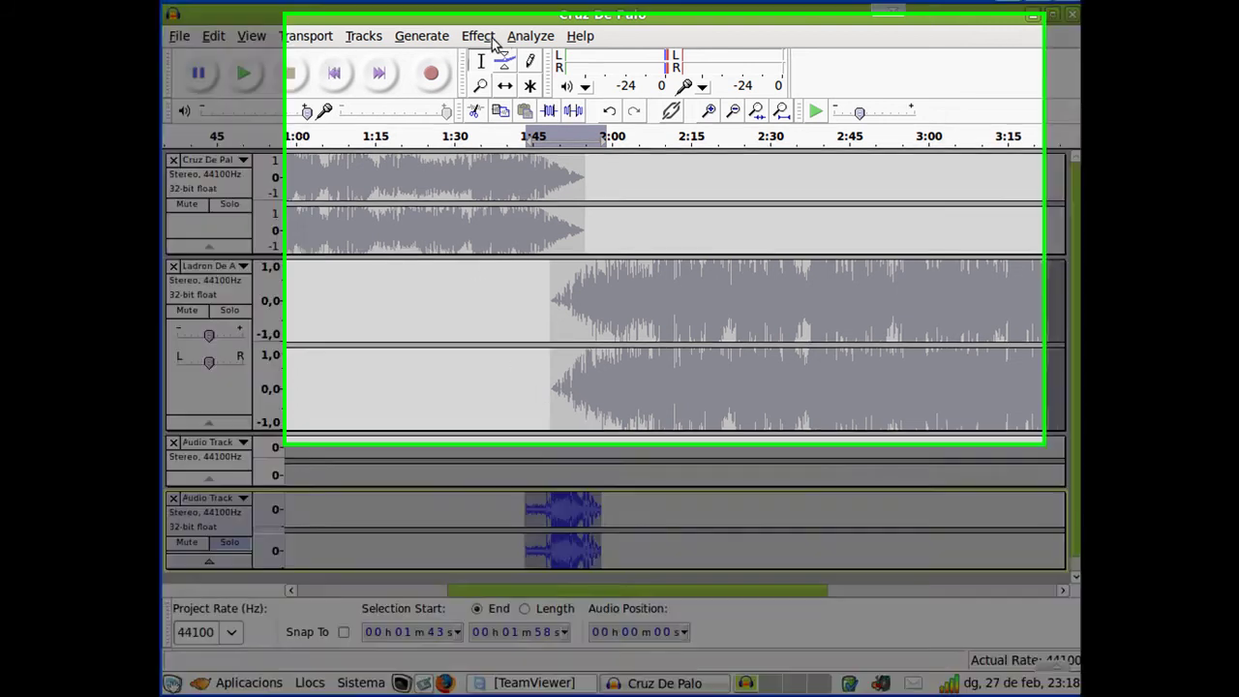
Change the second recording's speed by 4,176 percent, previewing it before applying
click(484, 38)
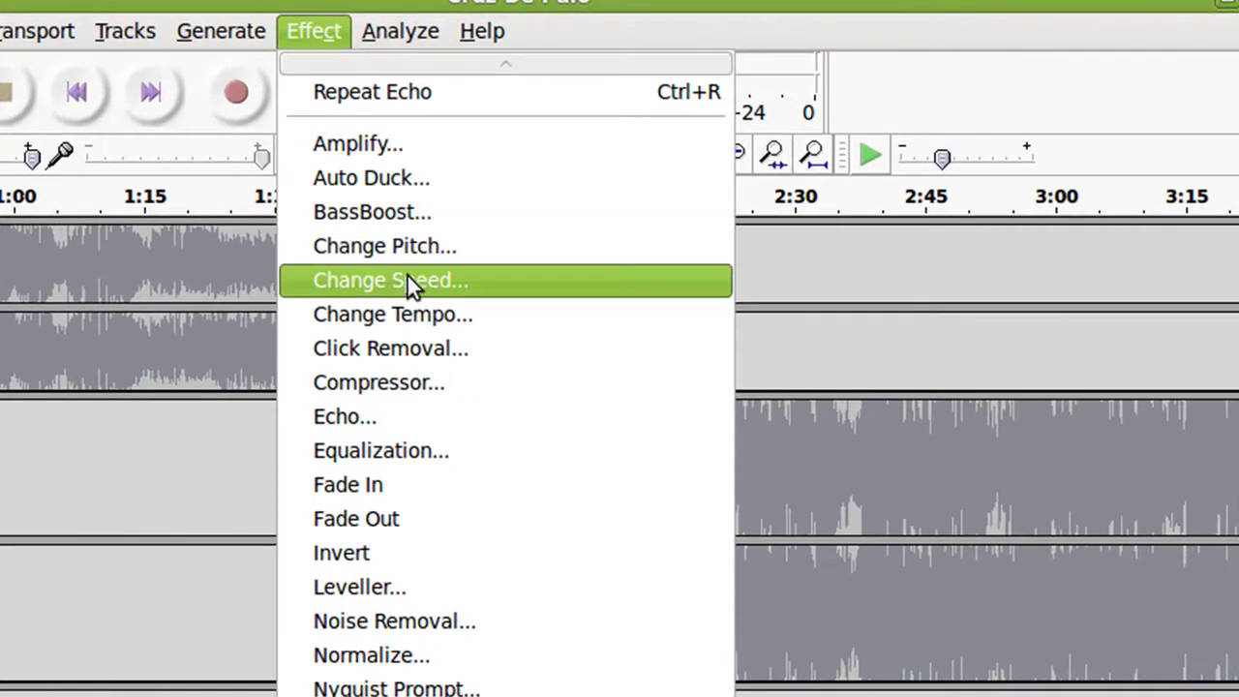
click(472, 233)
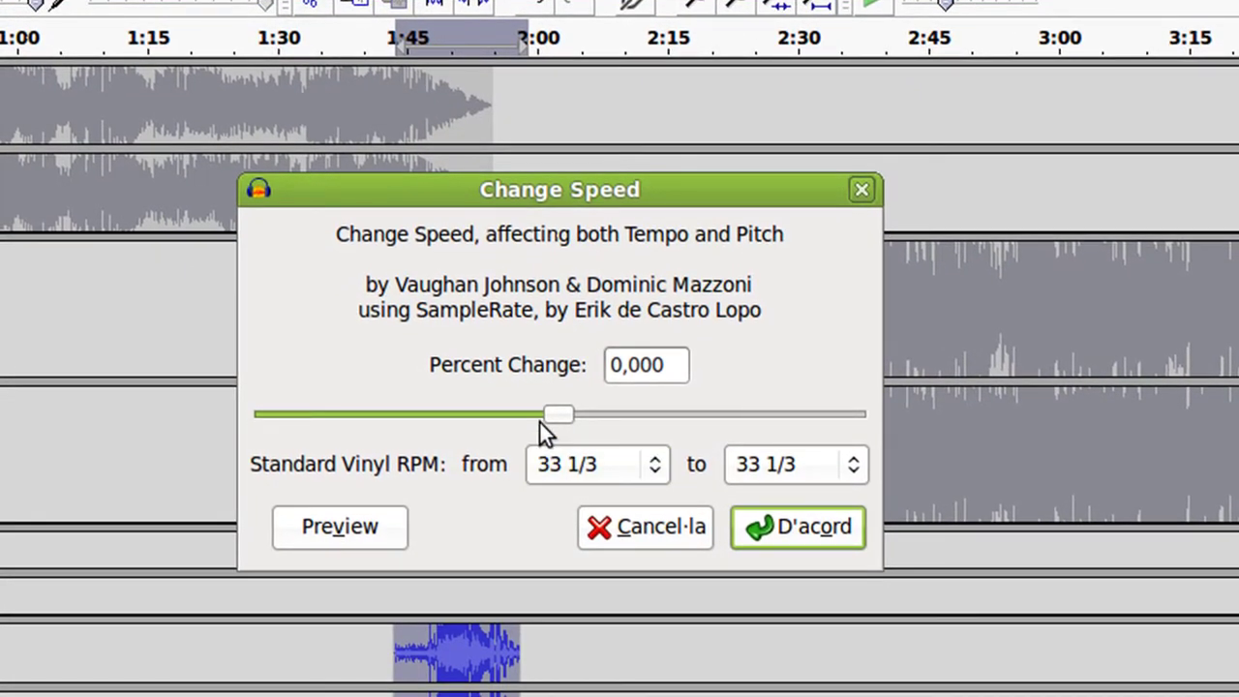
drag(561, 410, 569, 410)
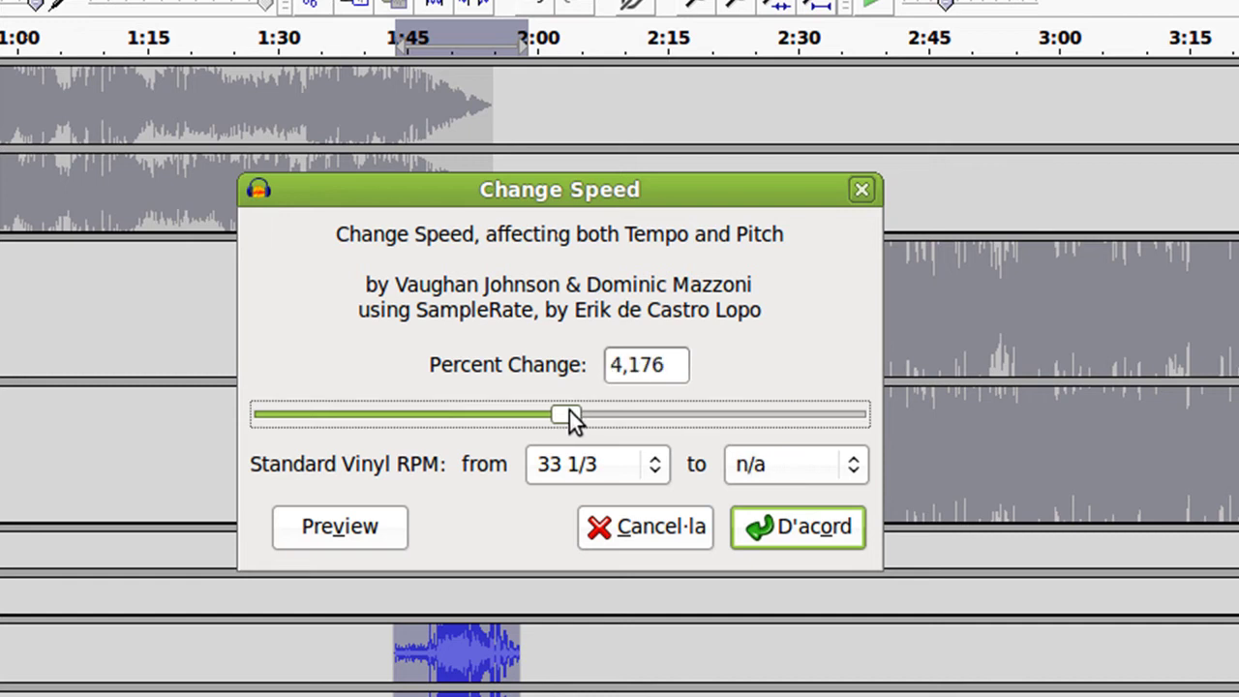
click(387, 530)
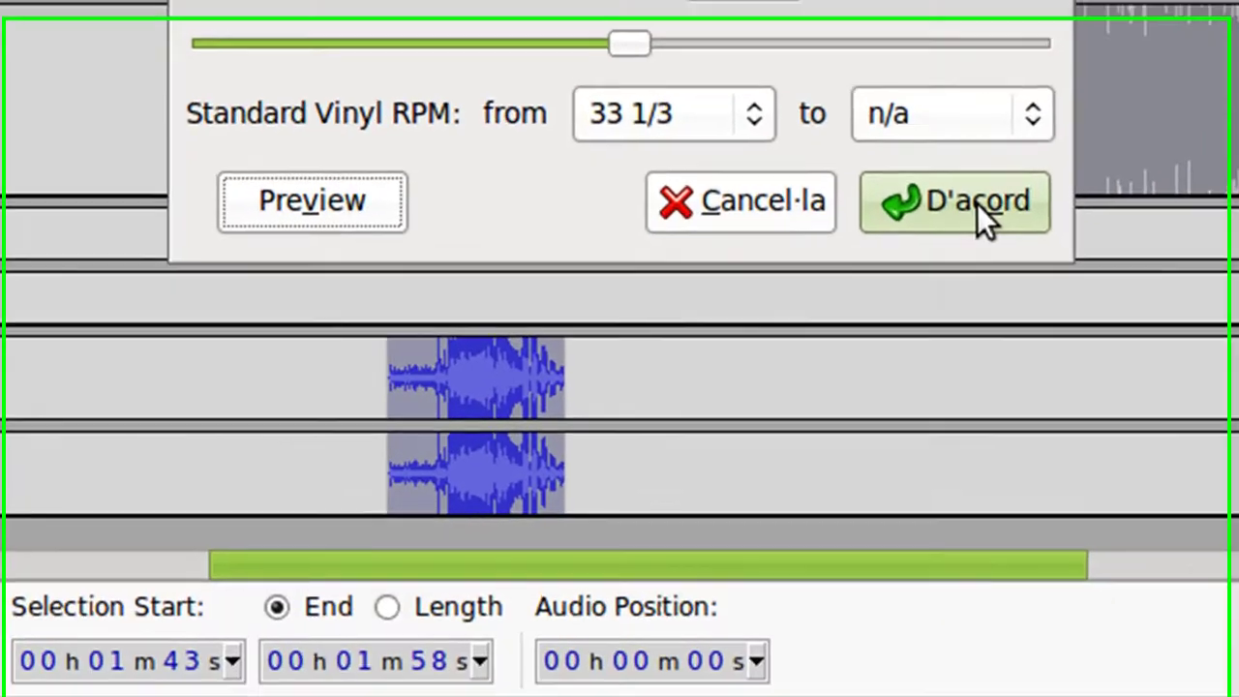
click(808, 532)
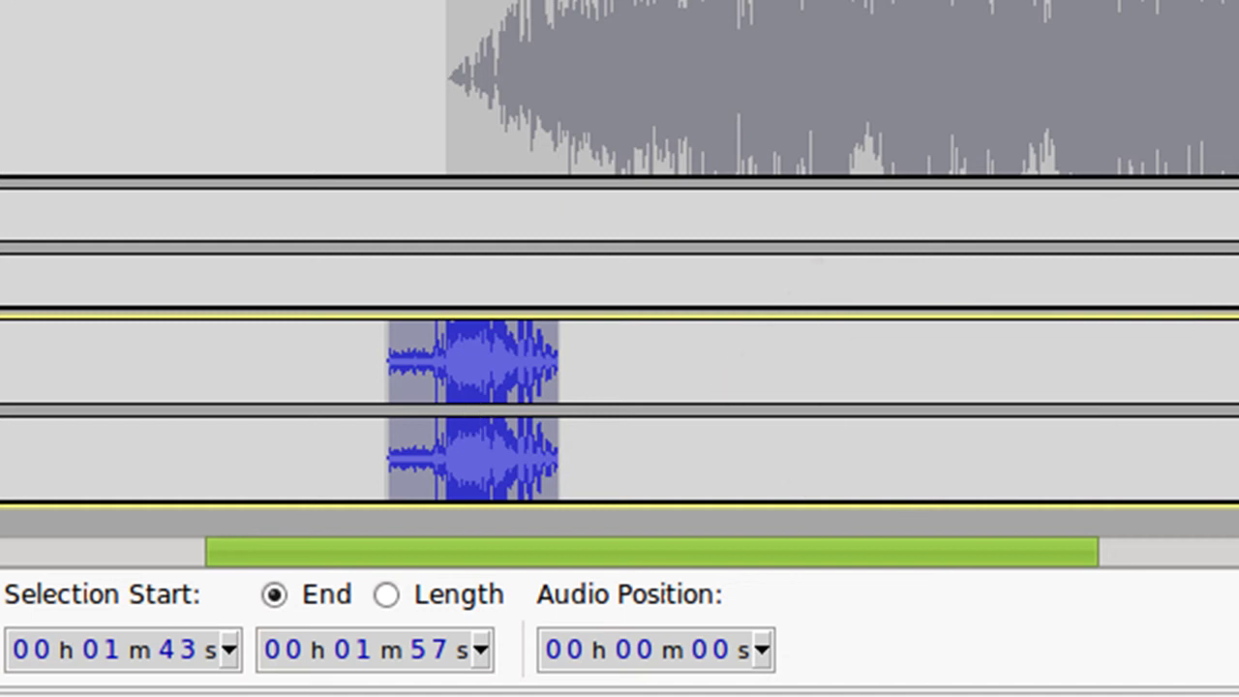
Listen to the processed second recording on its own, stop playback and turn off the track's solo
key(space)
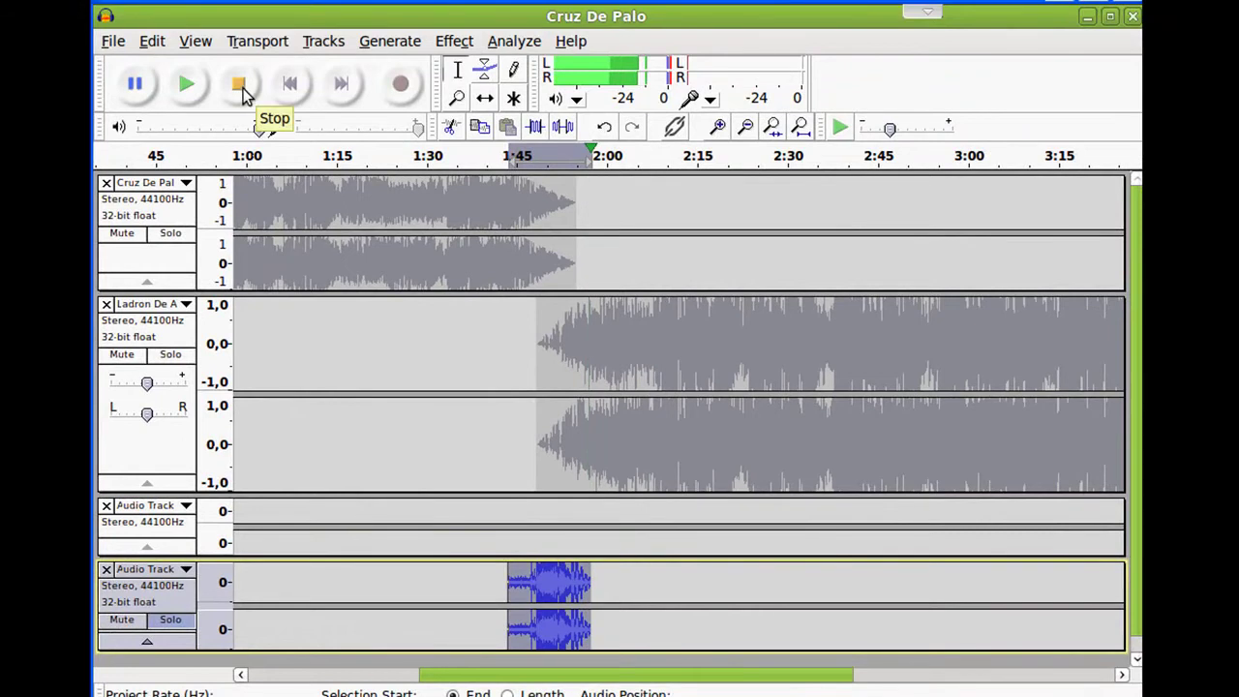
click(239, 85)
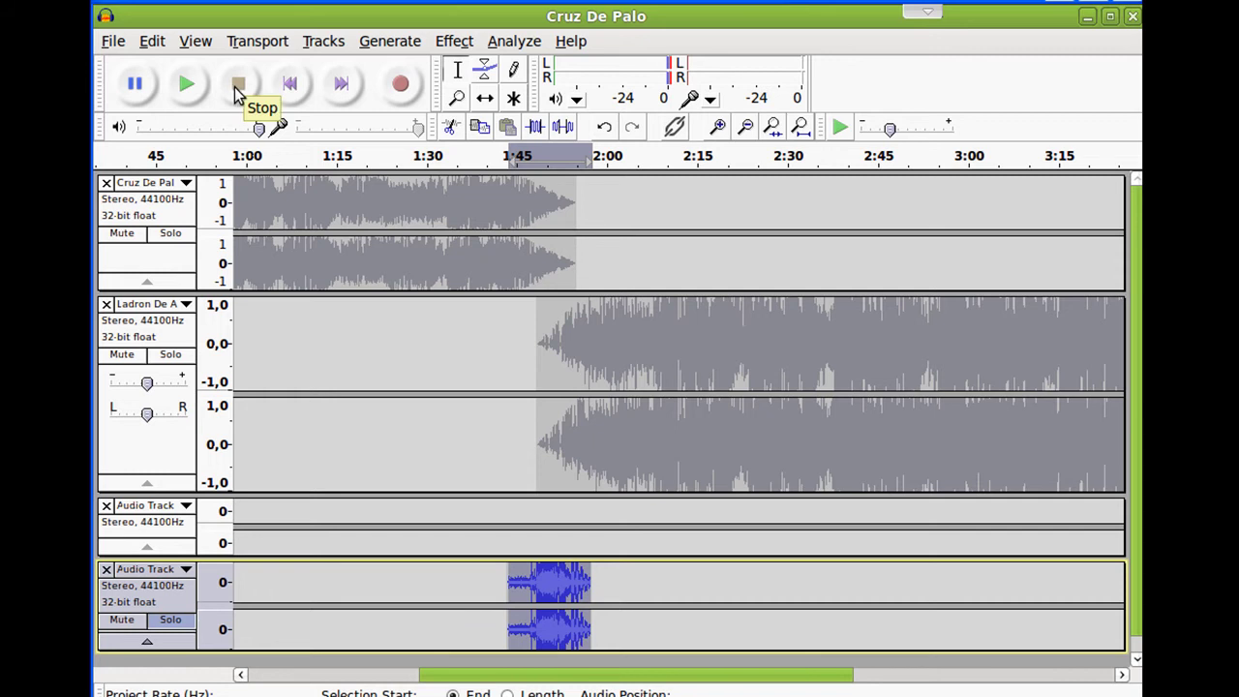
click(171, 621)
Select the end of the Ladron De Amor track from about 4:01 to 4:16 and fade it out
drag(566, 683, 828, 668)
drag(813, 357, 900, 364)
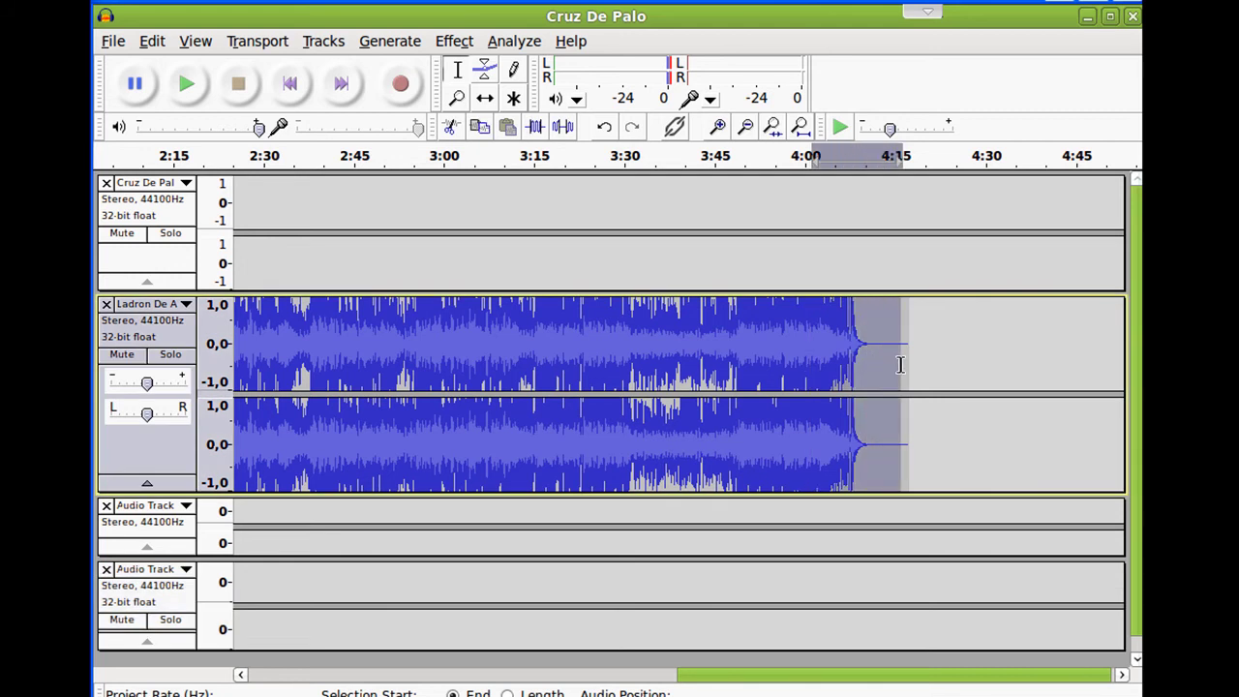
click(456, 45)
click(542, 377)
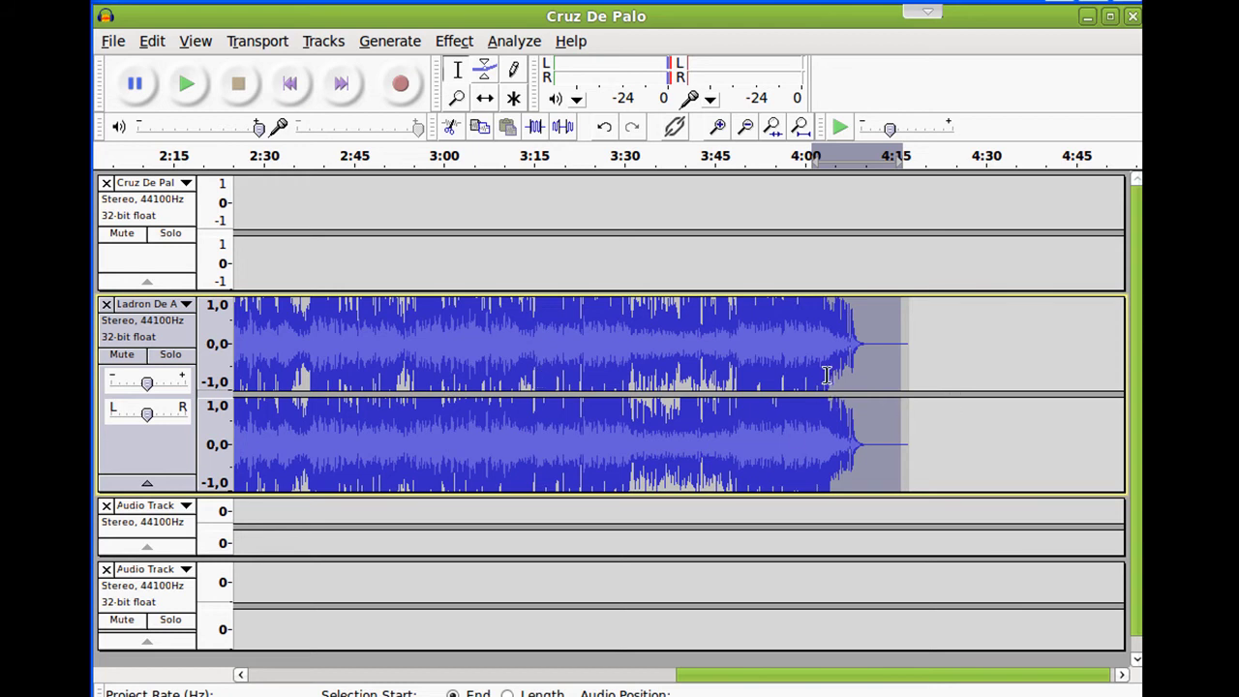
Record a new audio track over the end of Ladron De Amor from 4:06 and stop at about 4:16
click(842, 343)
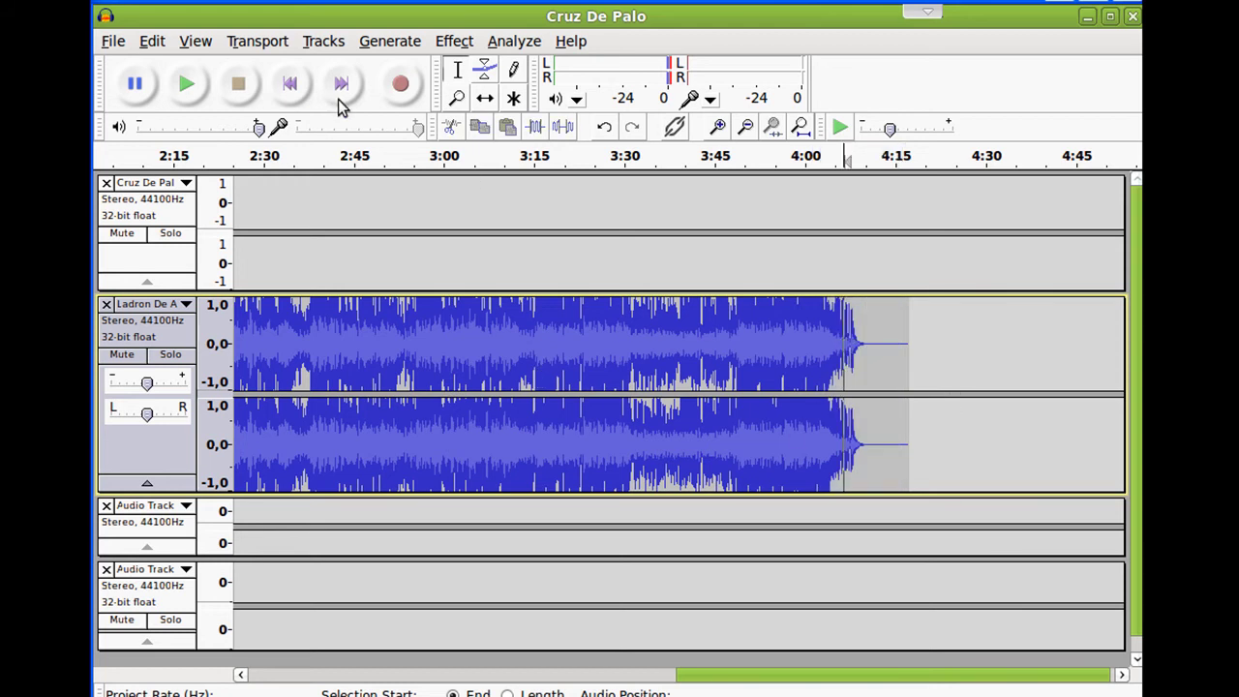
click(399, 85)
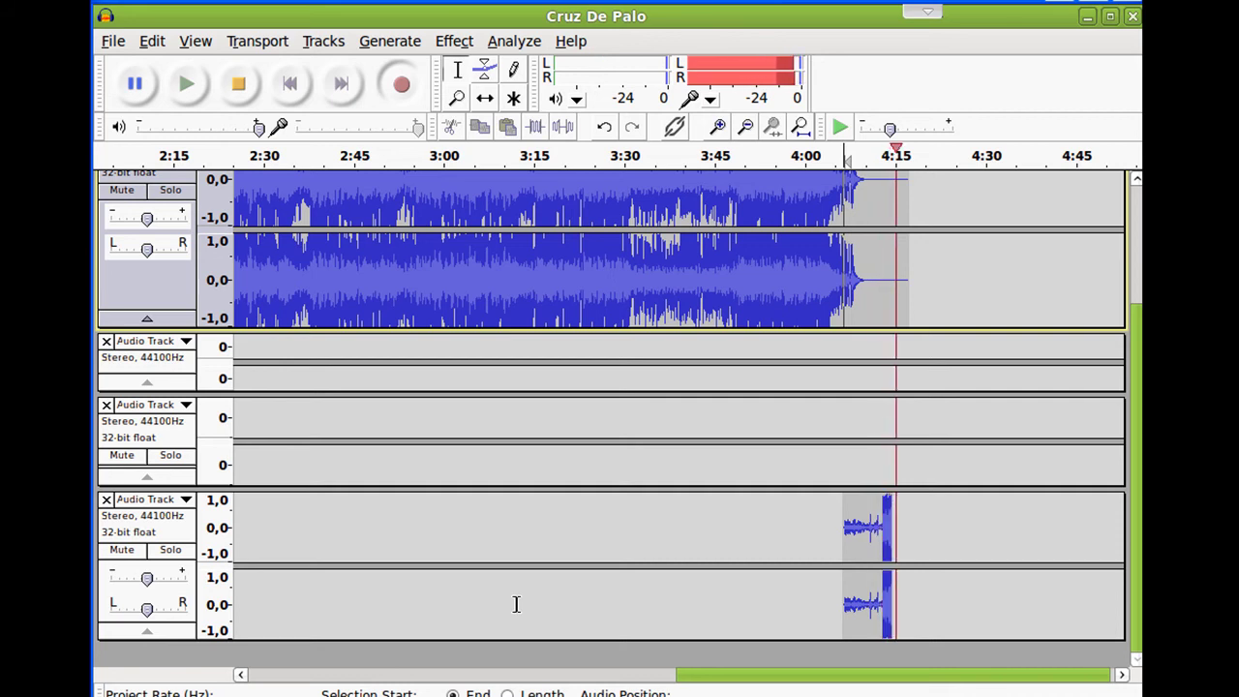
key(space)
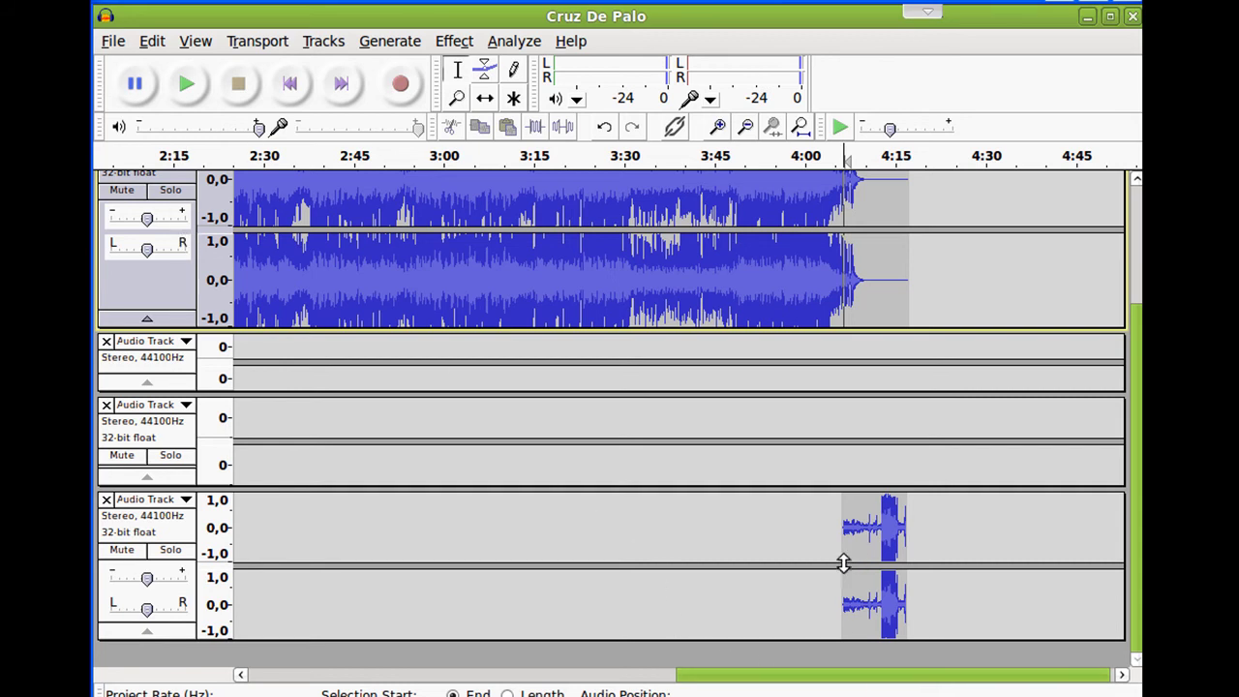
Select the new recording from 4:06 to 4:16 and apply the Wahwah effect with its default settings
drag(840, 554, 908, 553)
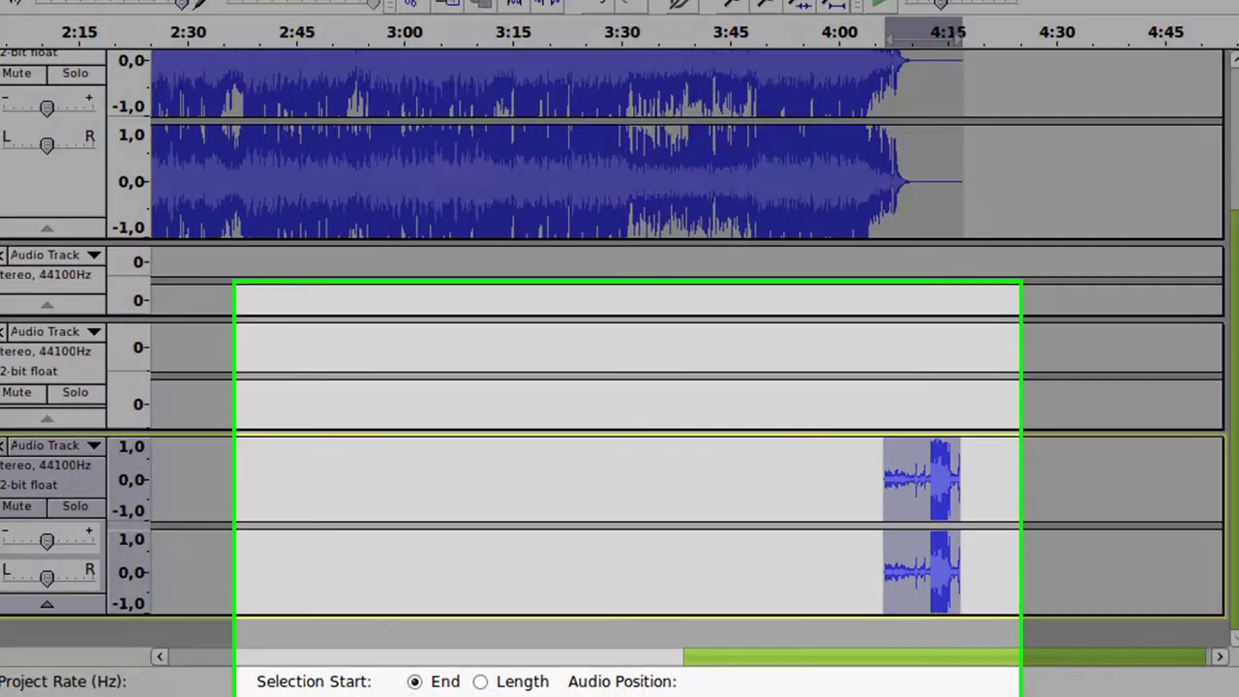
click(454, 41)
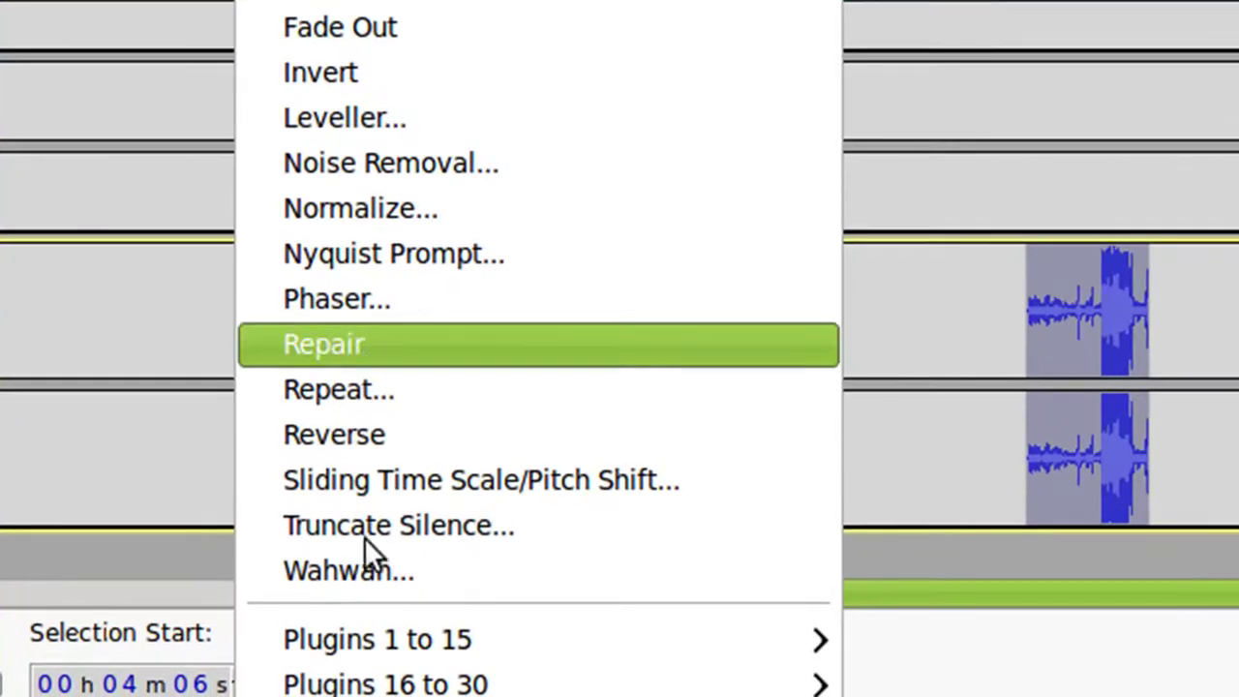
click(366, 557)
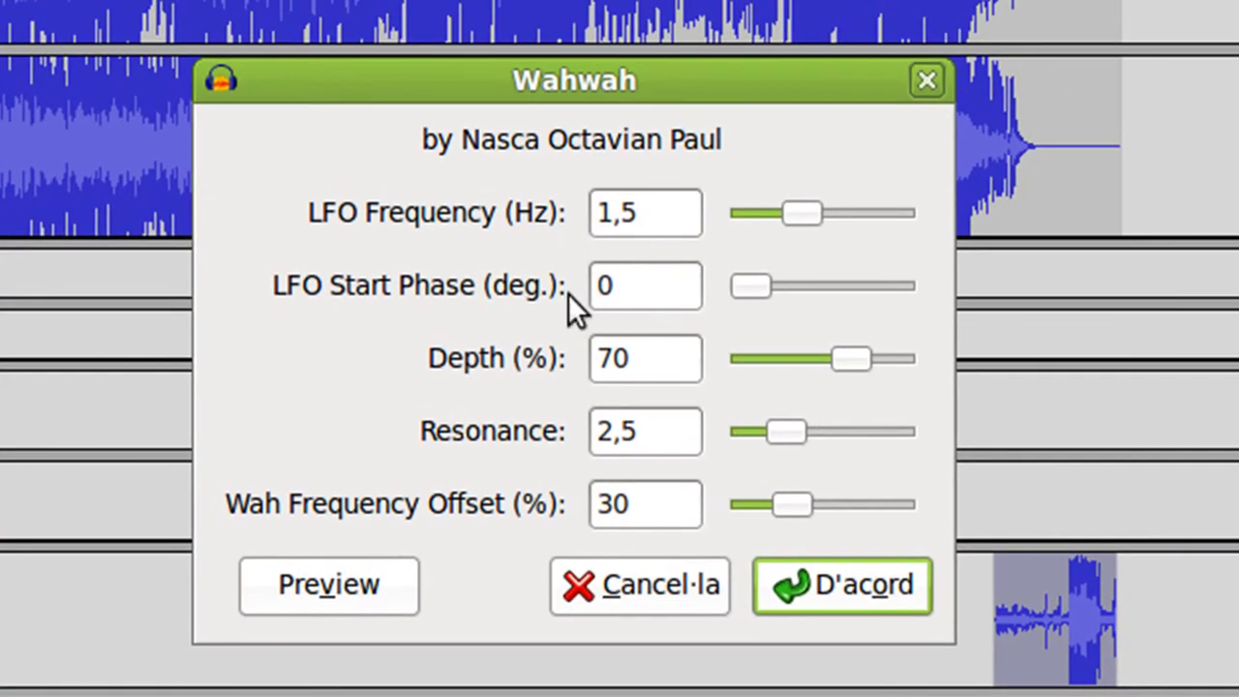
click(840, 602)
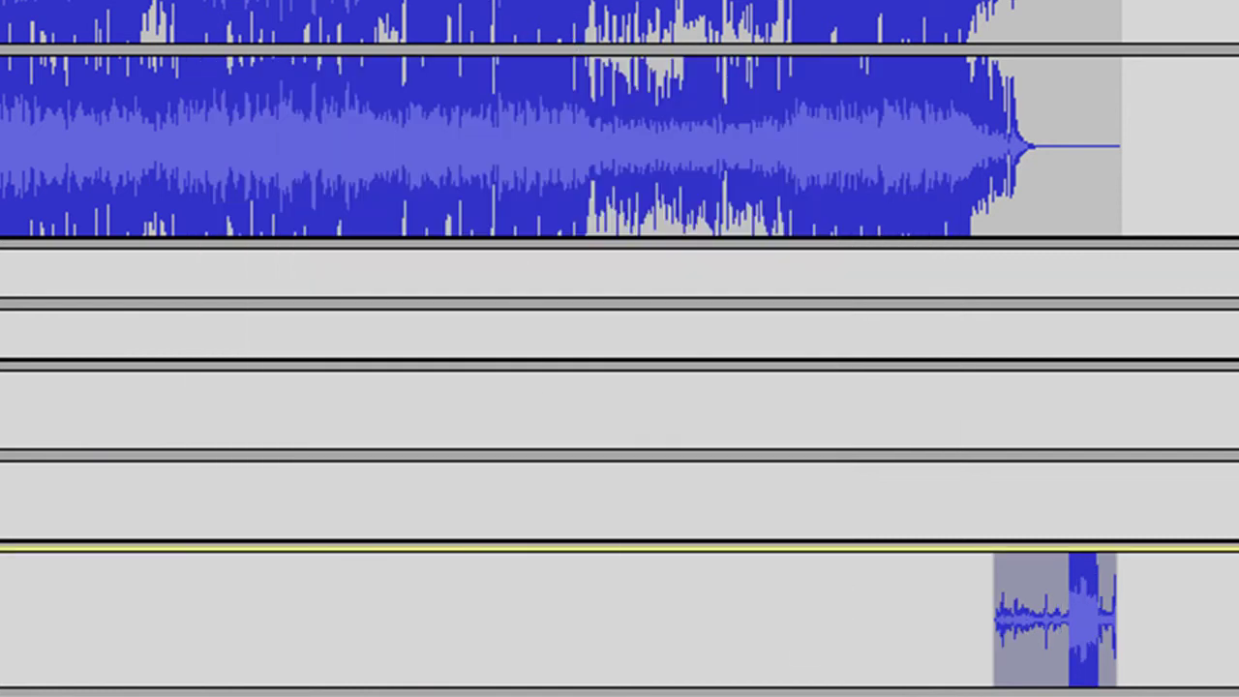
Play the 4:06 to 4:16 selection and switch the third recording's solo on and off again
key(space)
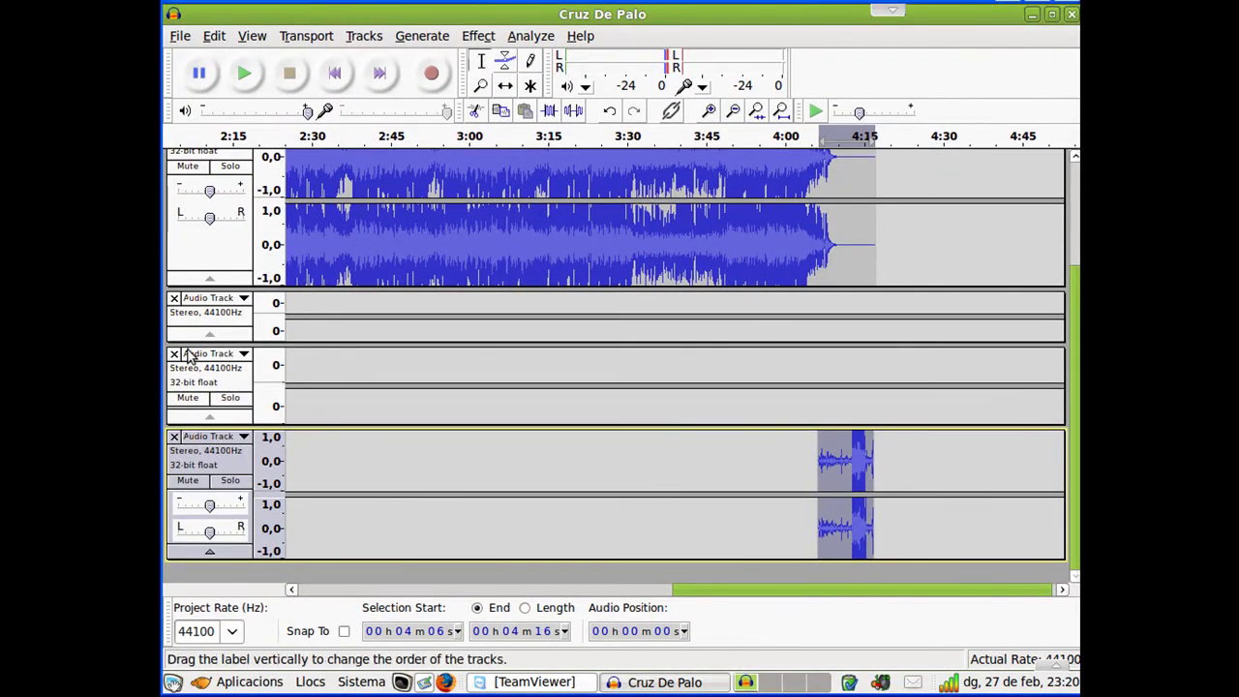
click(232, 484)
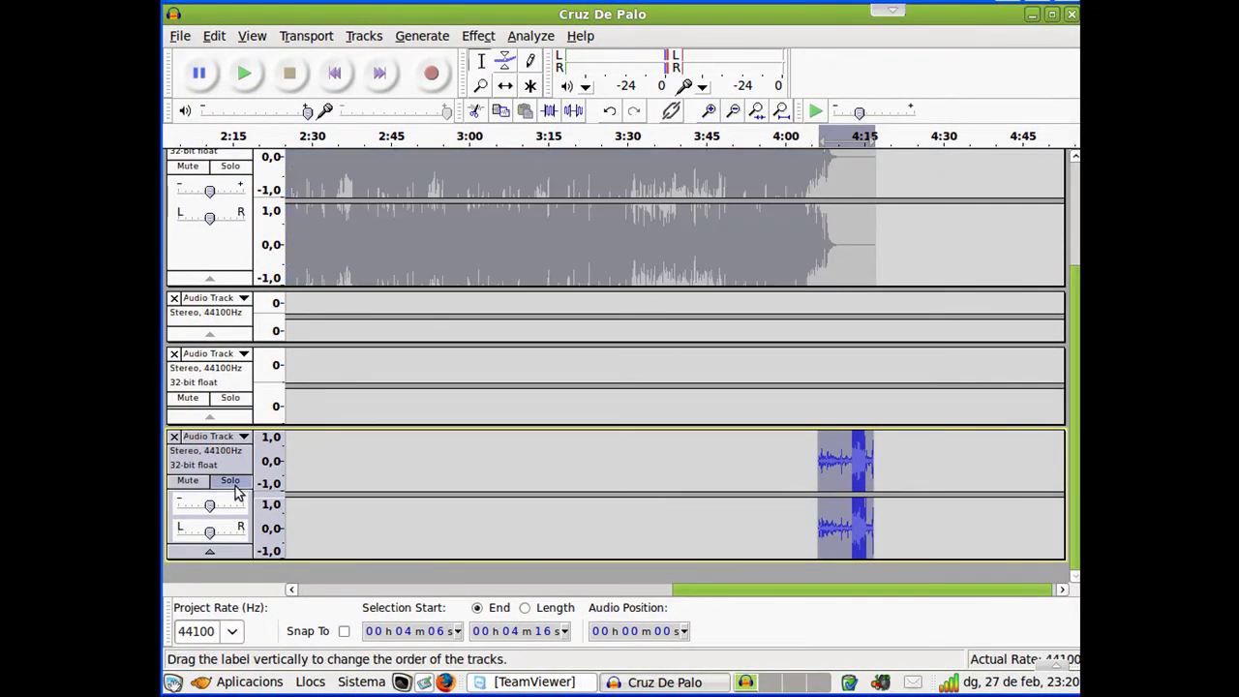
click(232, 483)
Save the project under the new name eje2.aup in the lliurex folder
scroll(378, 474, up, 3)
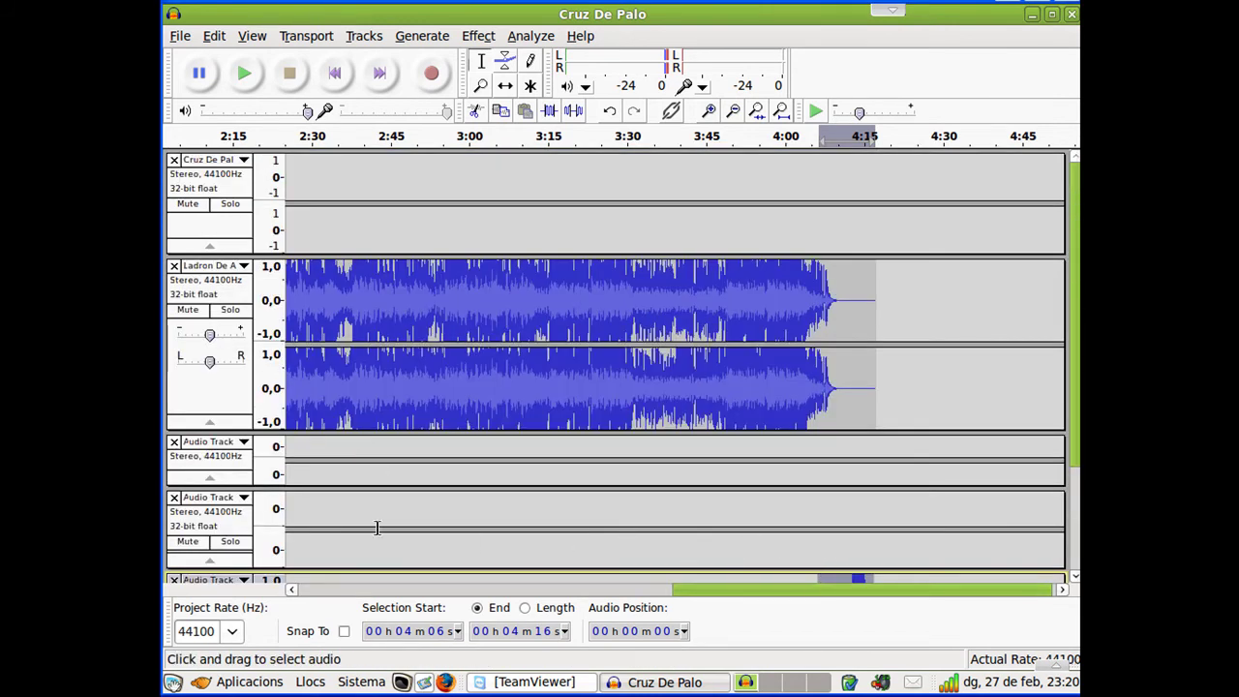
click(181, 37)
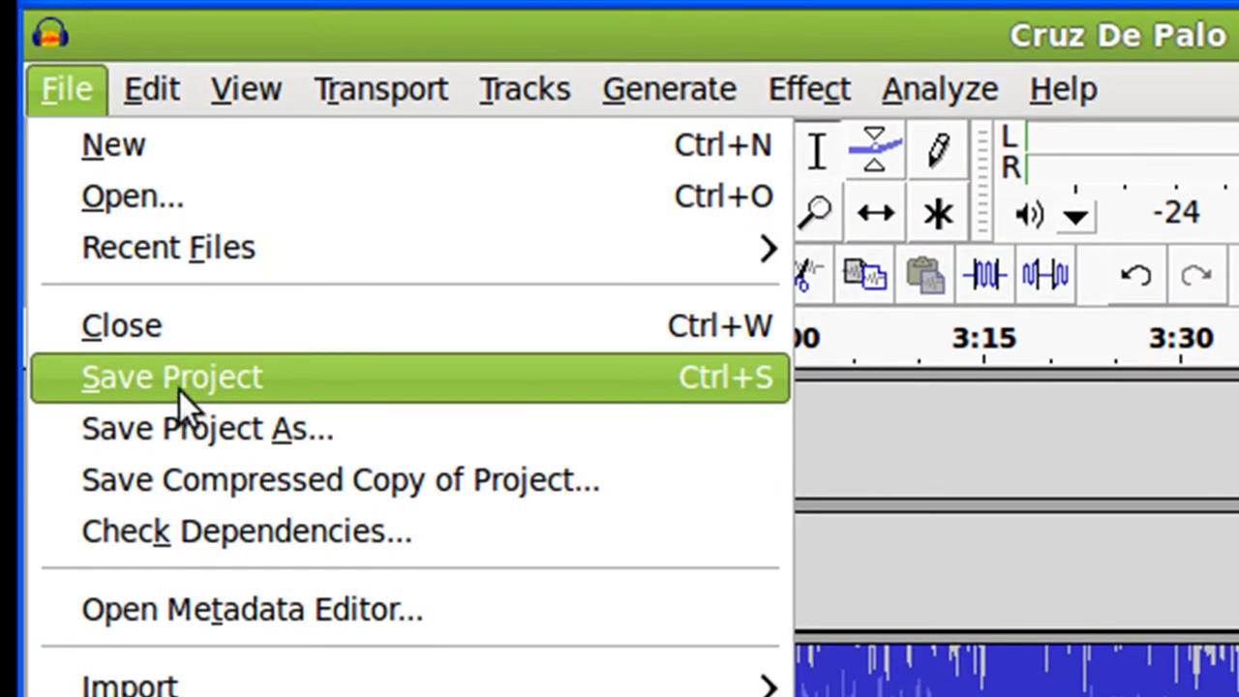
click(174, 424)
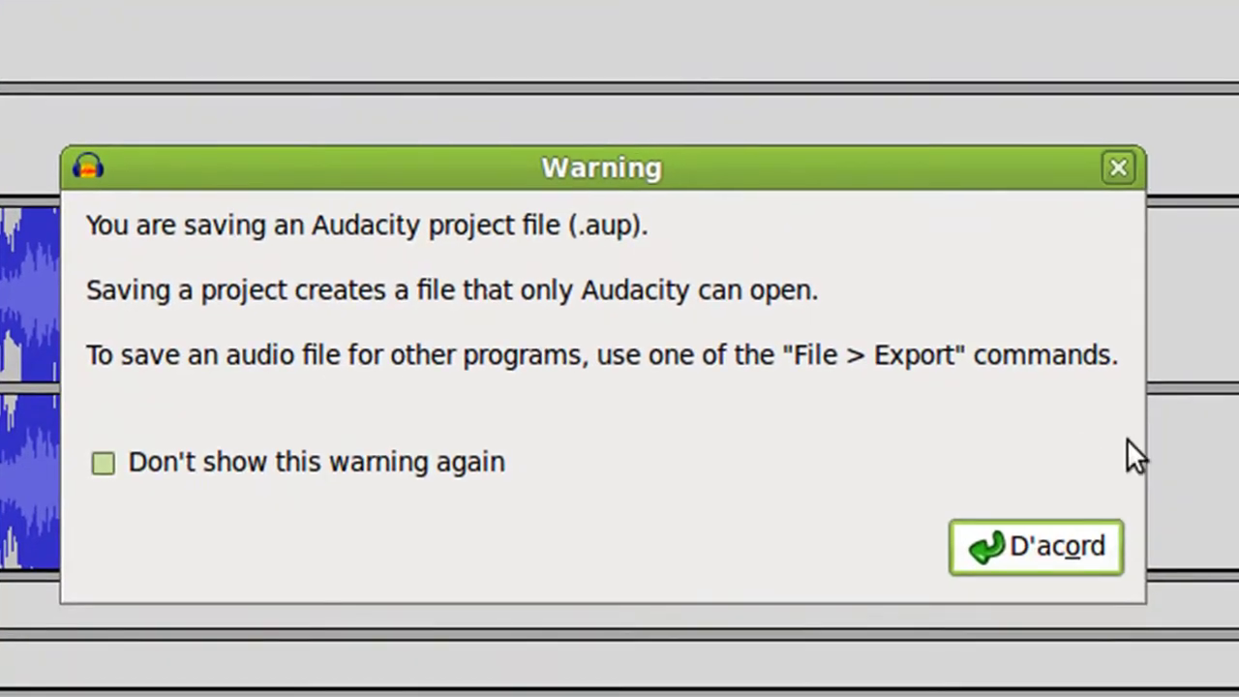
click(1055, 548)
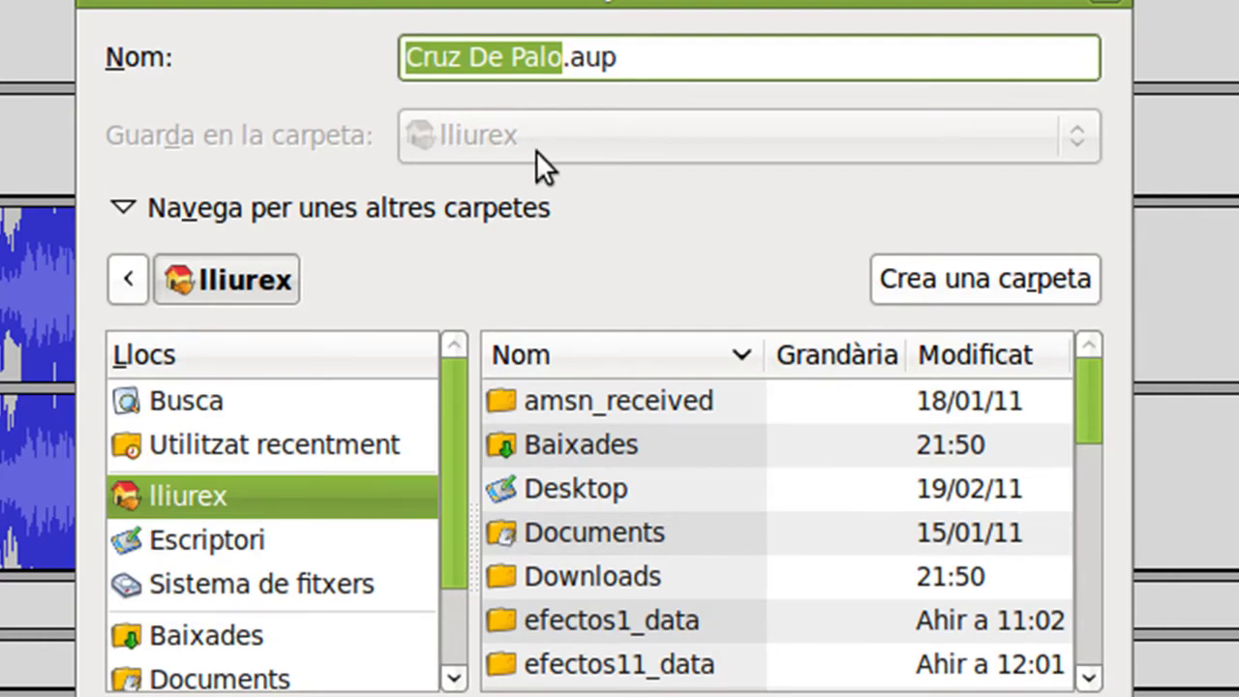
text(eje2)
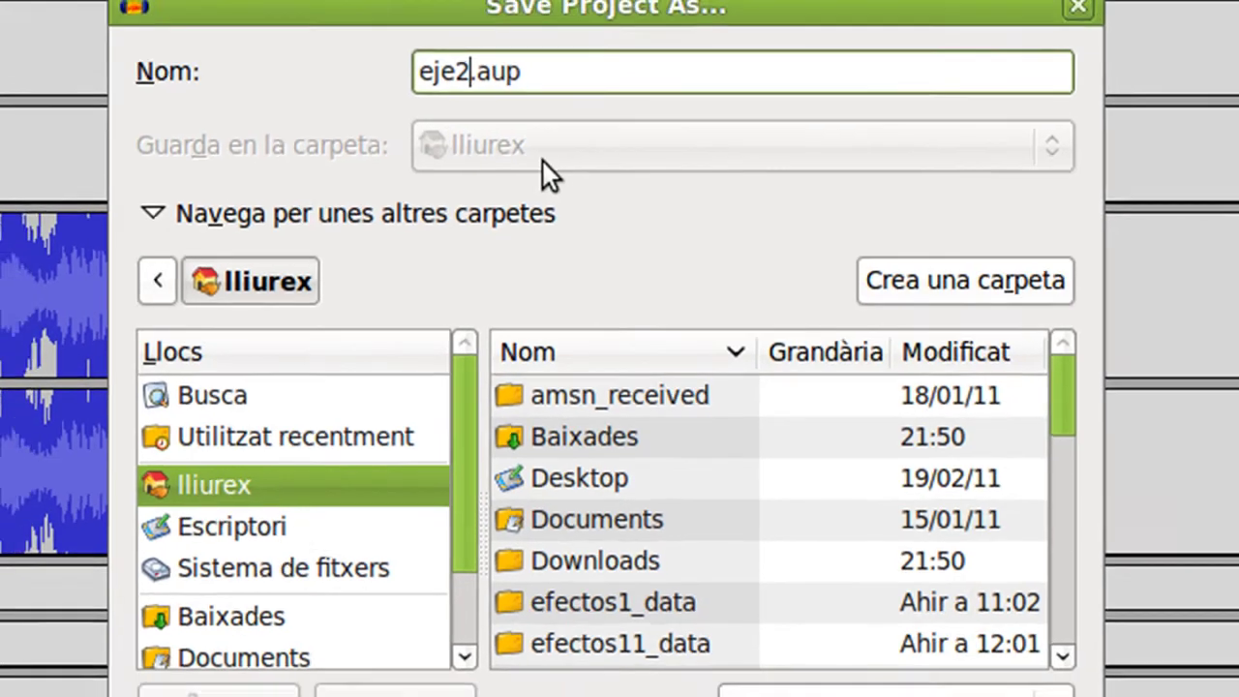
key(Return)
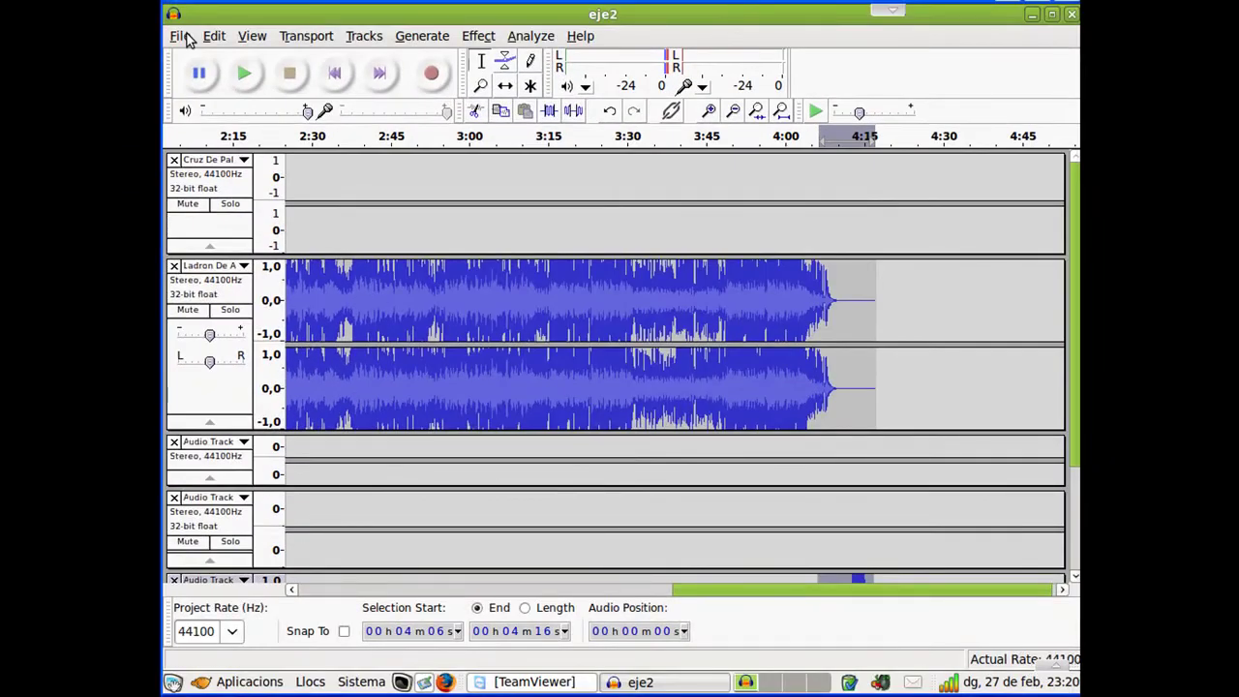
click(181, 36)
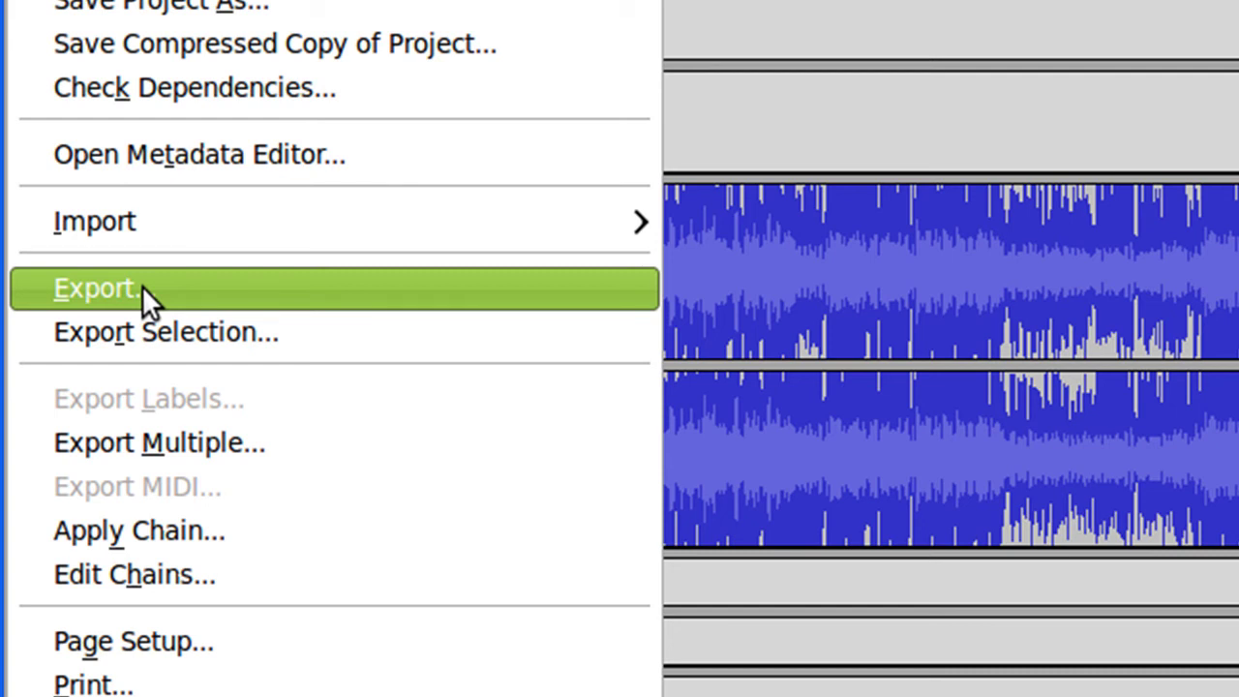
click(985, 252)
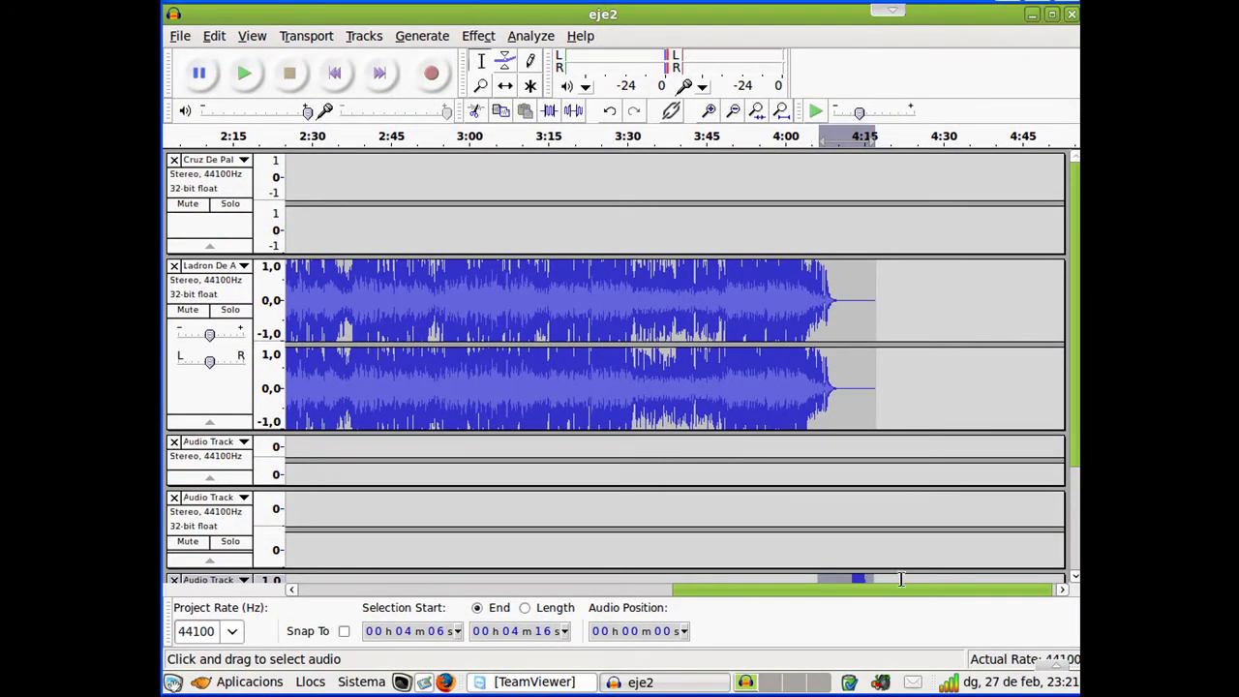
Select the Cruz De Palo track from 0:48 to 0:53
drag(795, 589, 348, 610)
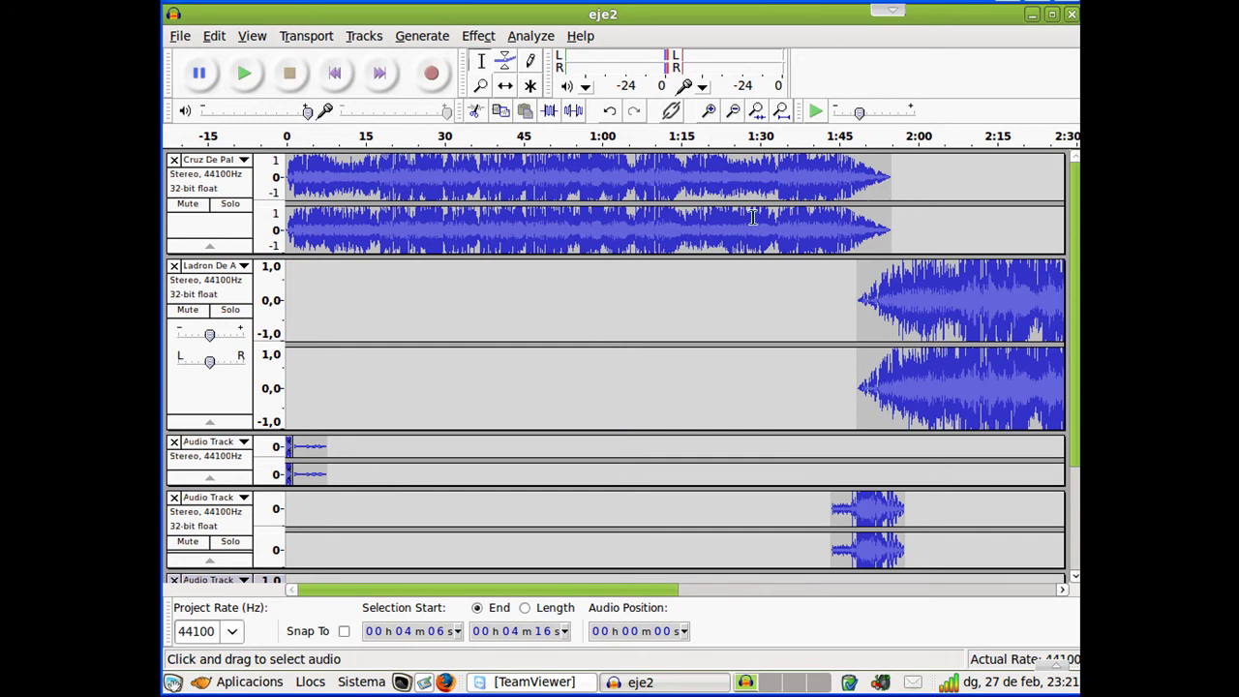
click(545, 192)
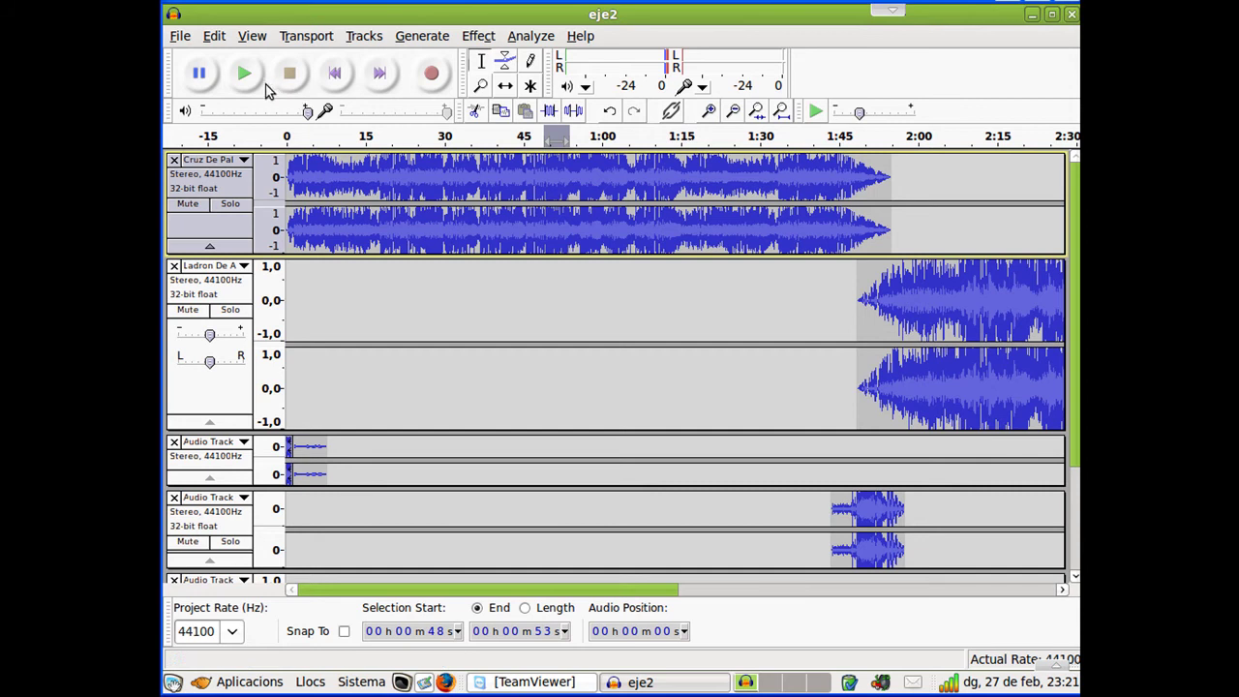
Play the Cruz De Palo track around 0:41 and 0:35 to find a purely instrumental passage
click(507, 239)
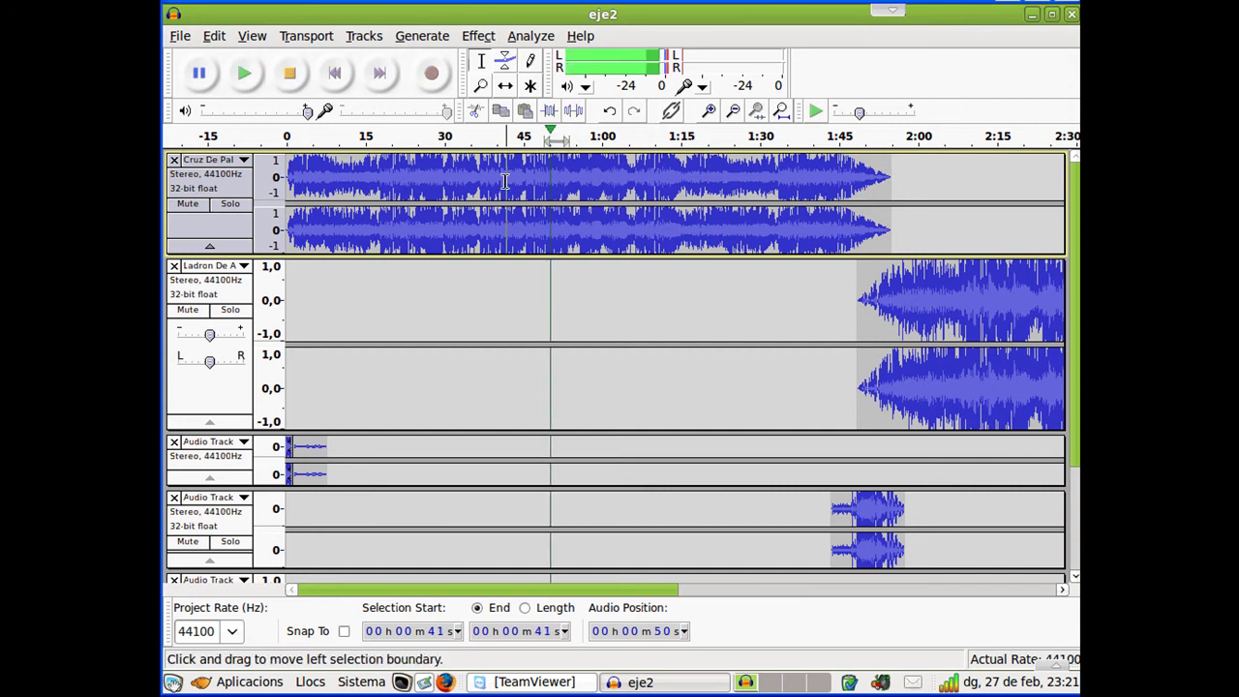
key(space)
drag(498, 184, 511, 184)
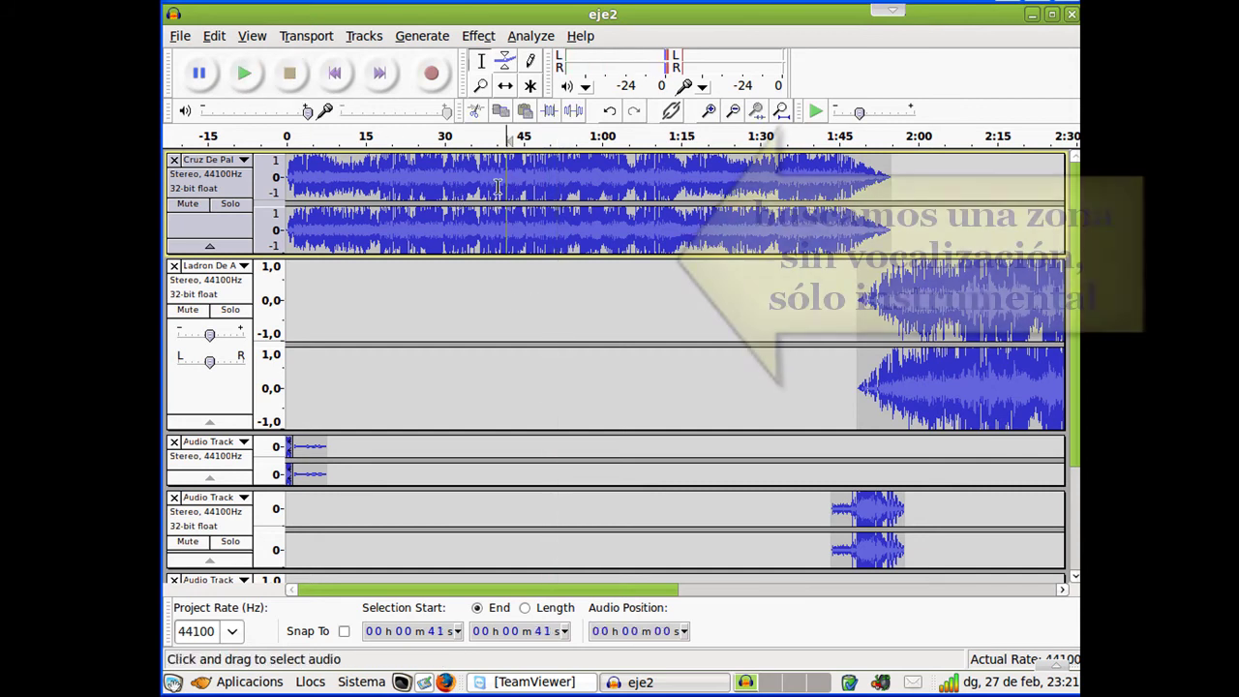
click(256, 81)
click(473, 184)
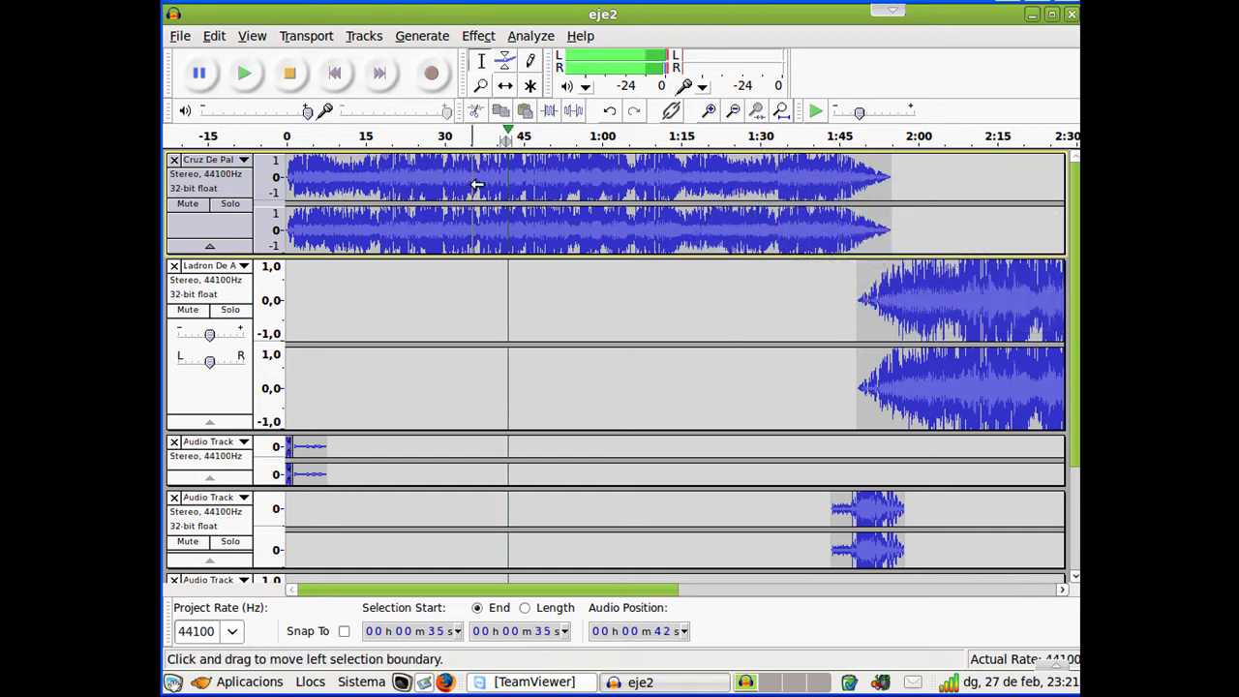
key(space)
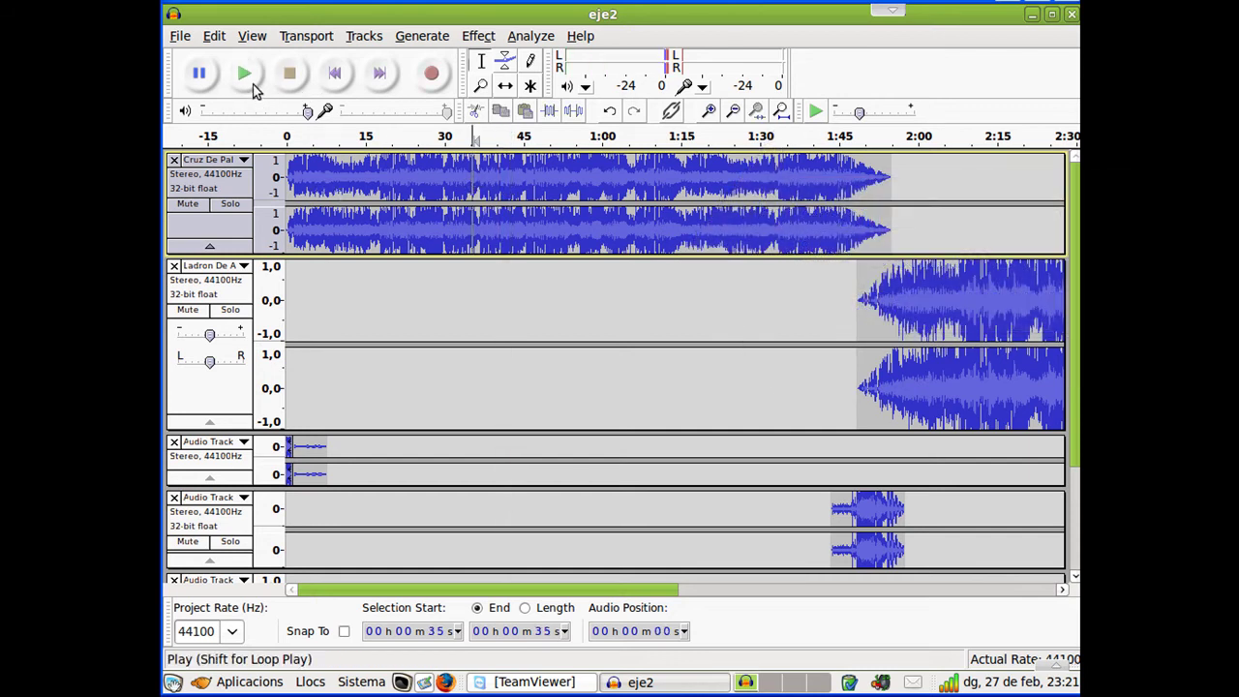
Select the passage from 0:35 to 0:36 in the Cruz De Palo track and play it
click(248, 81)
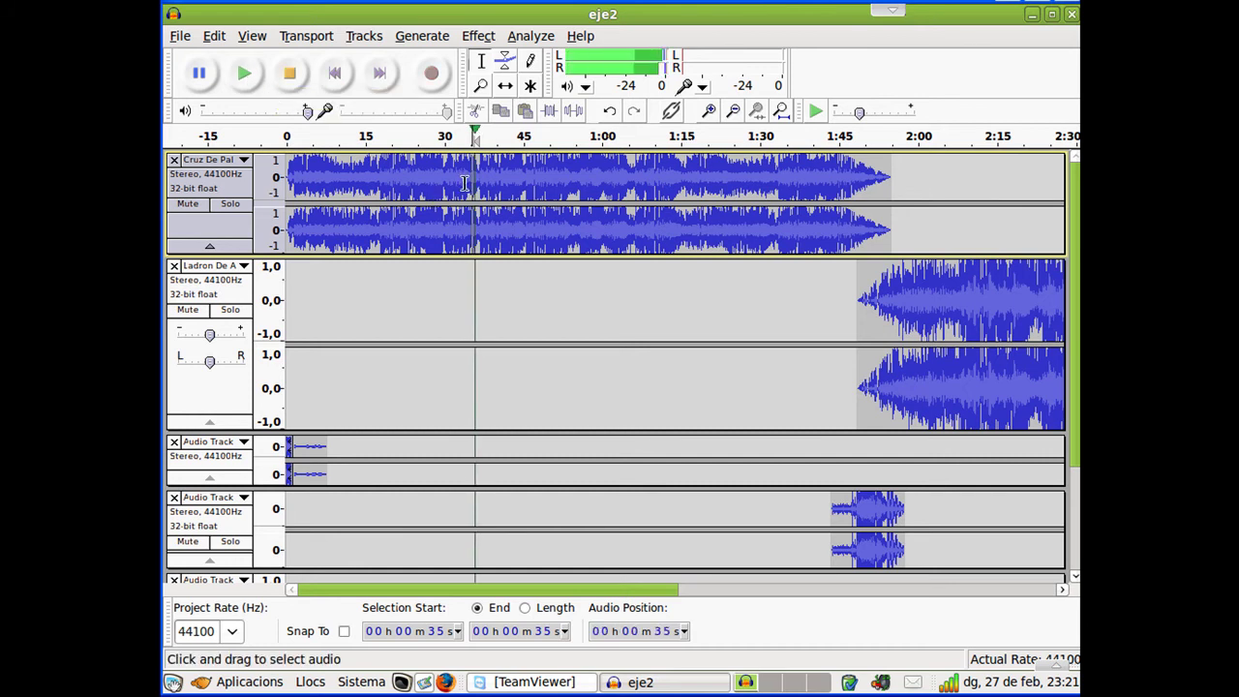
click(289, 73)
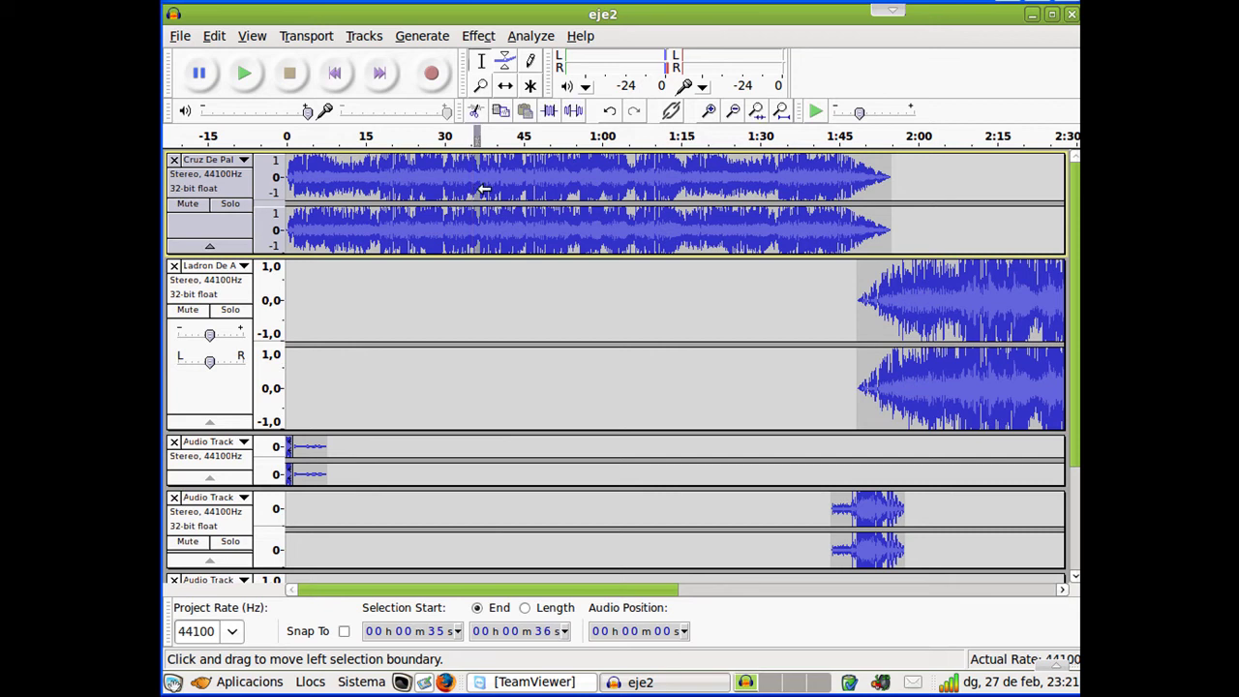
click(244, 75)
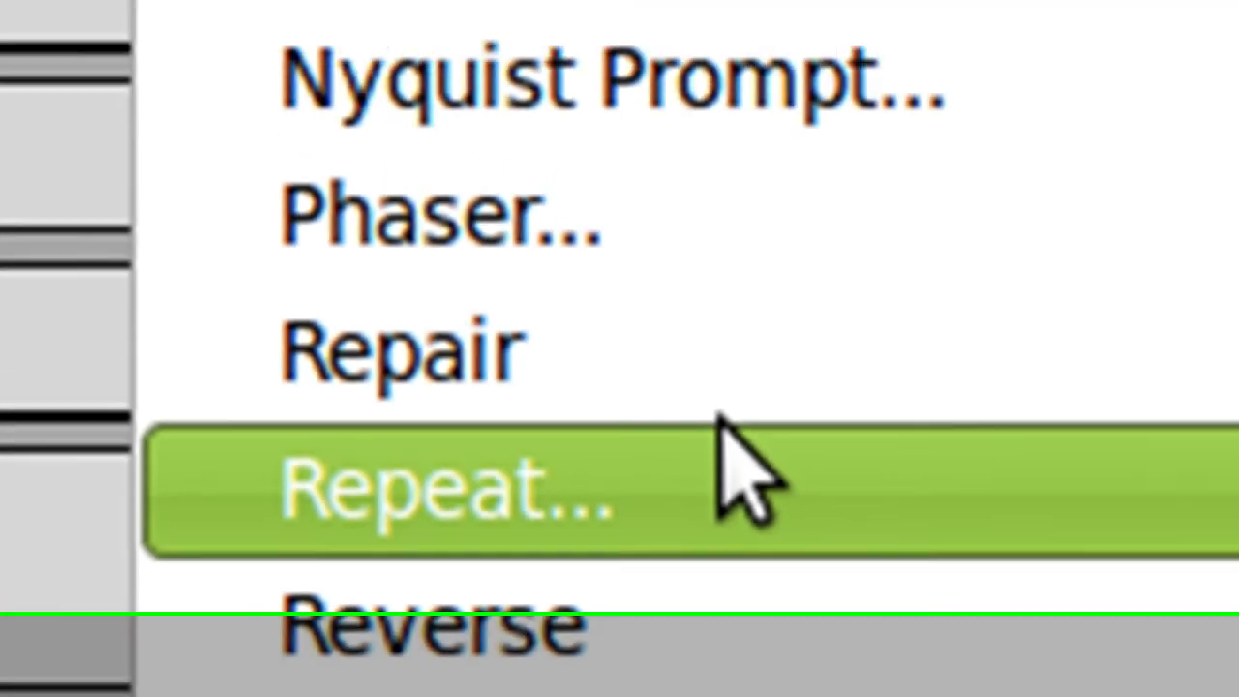
Apply the Repeat effect to the 0:35 to 0:36 selection with 6 repetitions
click(818, 412)
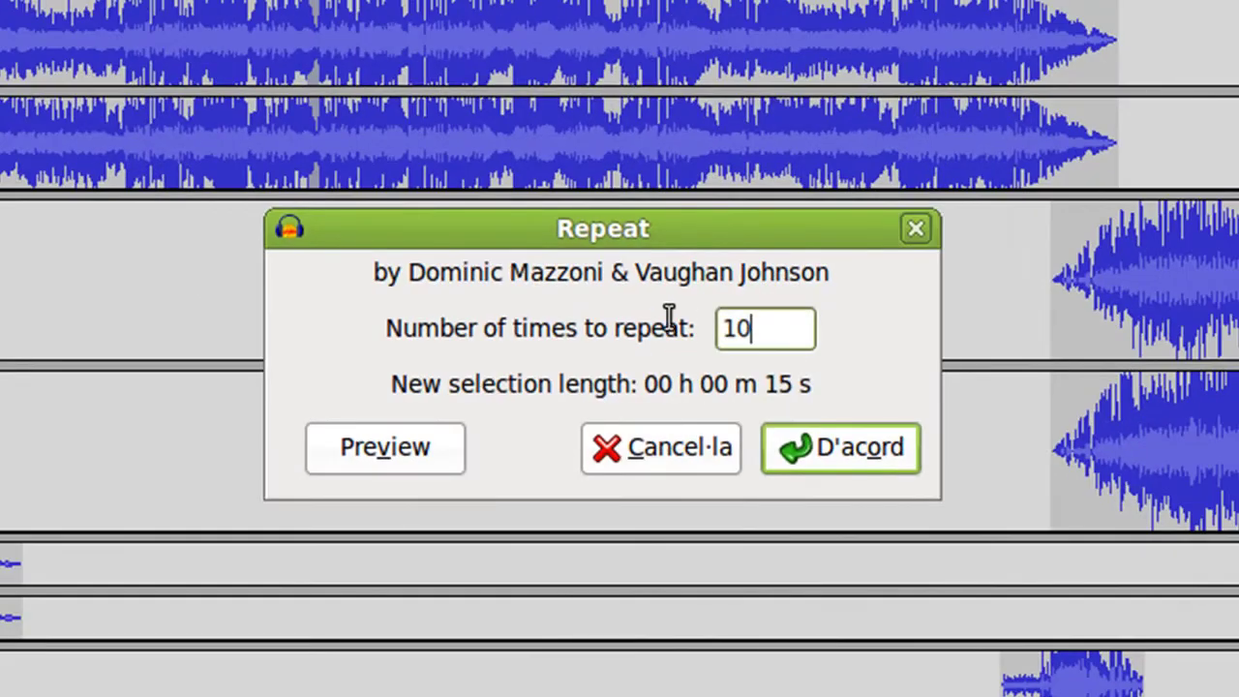
double_click(704, 327)
text(6)
click(980, 600)
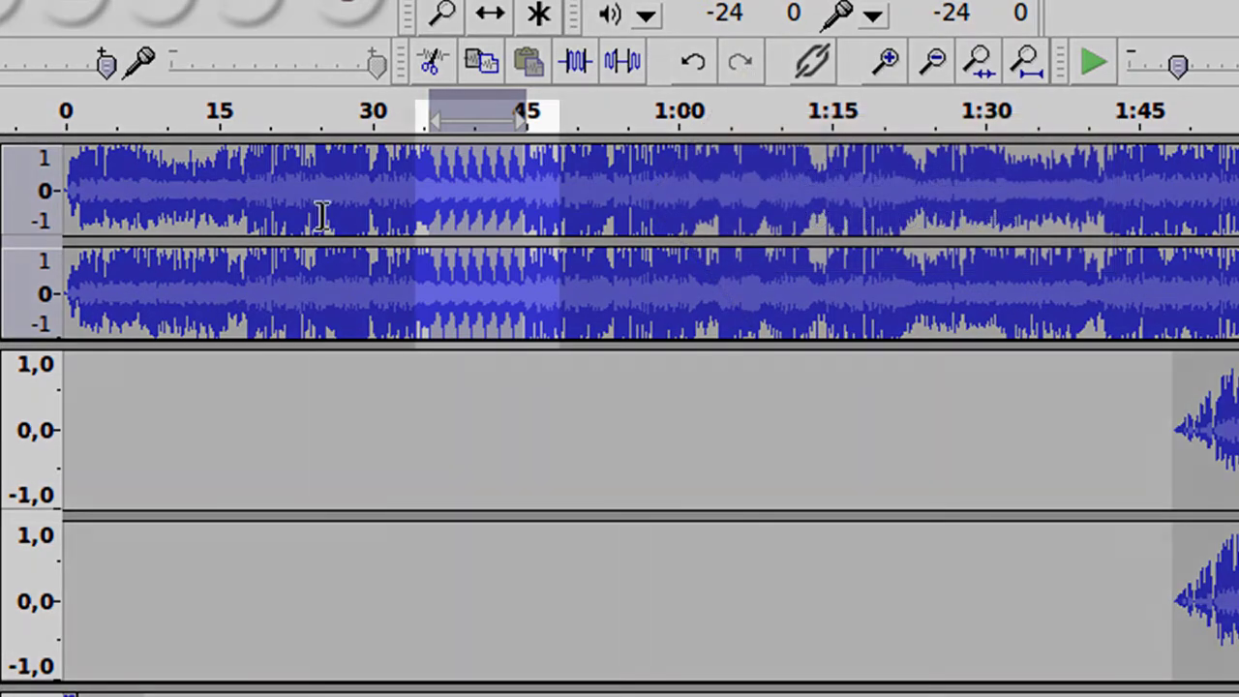
Play the repeated passage and undo the Repeat effect
key(space)
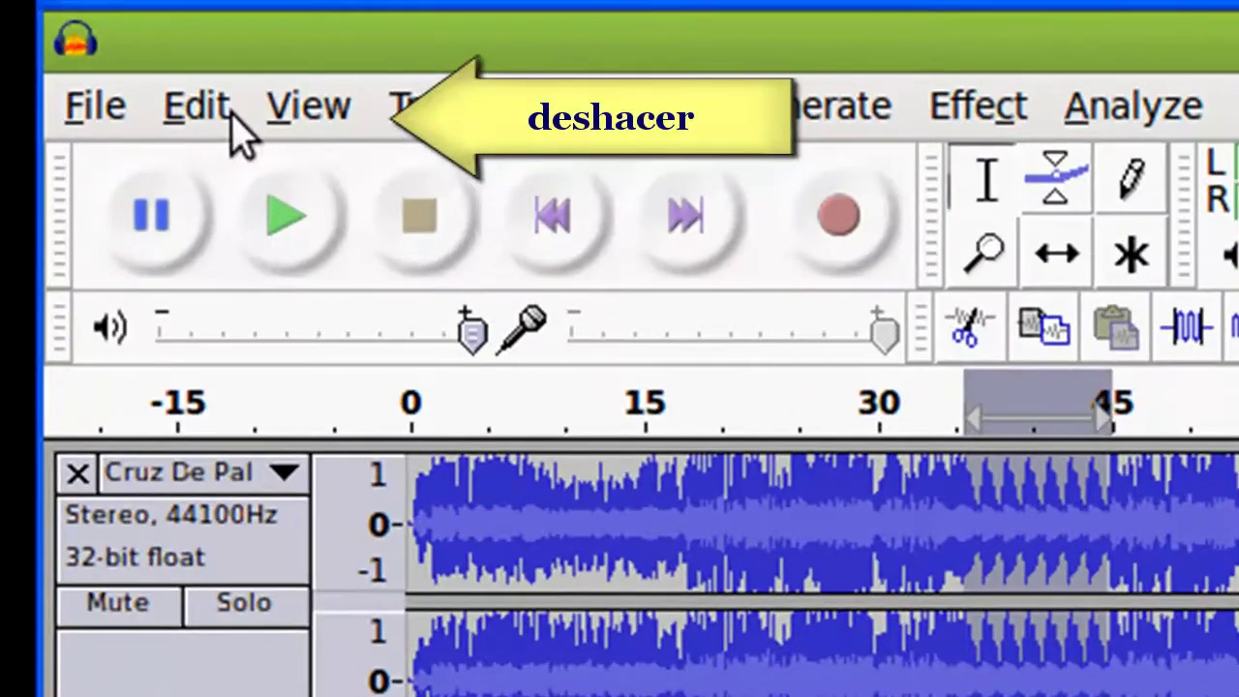
click(198, 108)
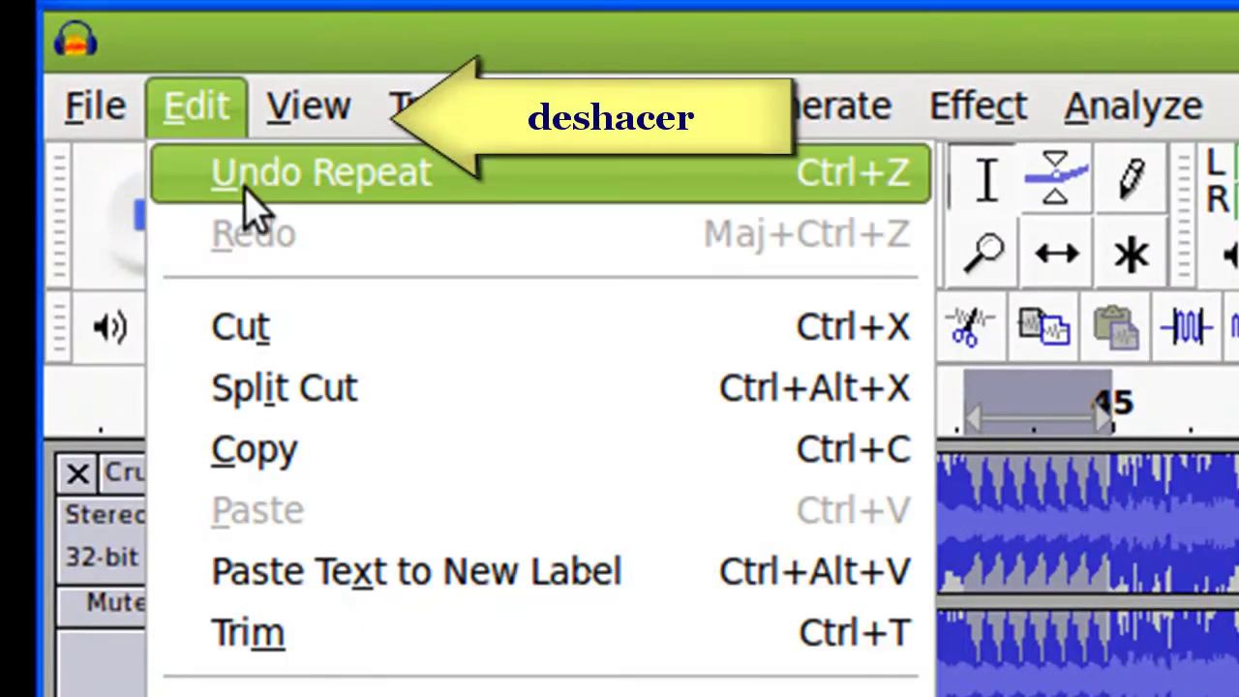
click(245, 191)
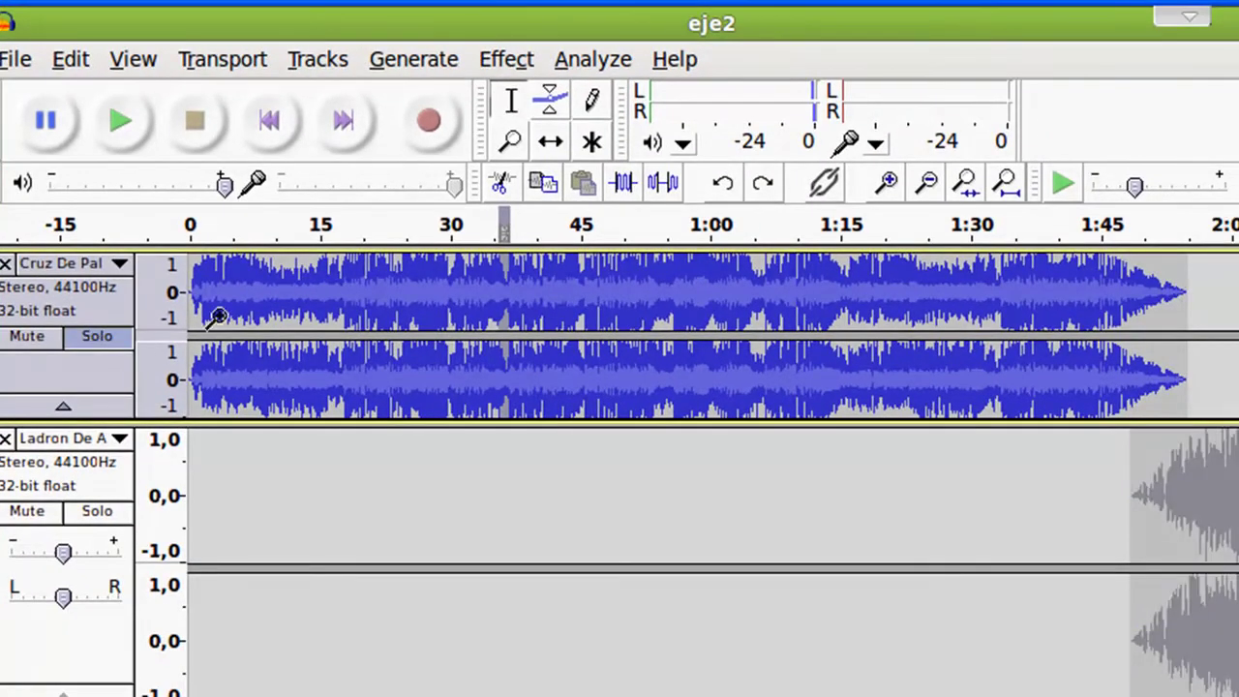
Select the Cruz De Palo track from about 0:01 to its end and preview the current Equalization curve on it
drag(197, 303, 1185, 337)
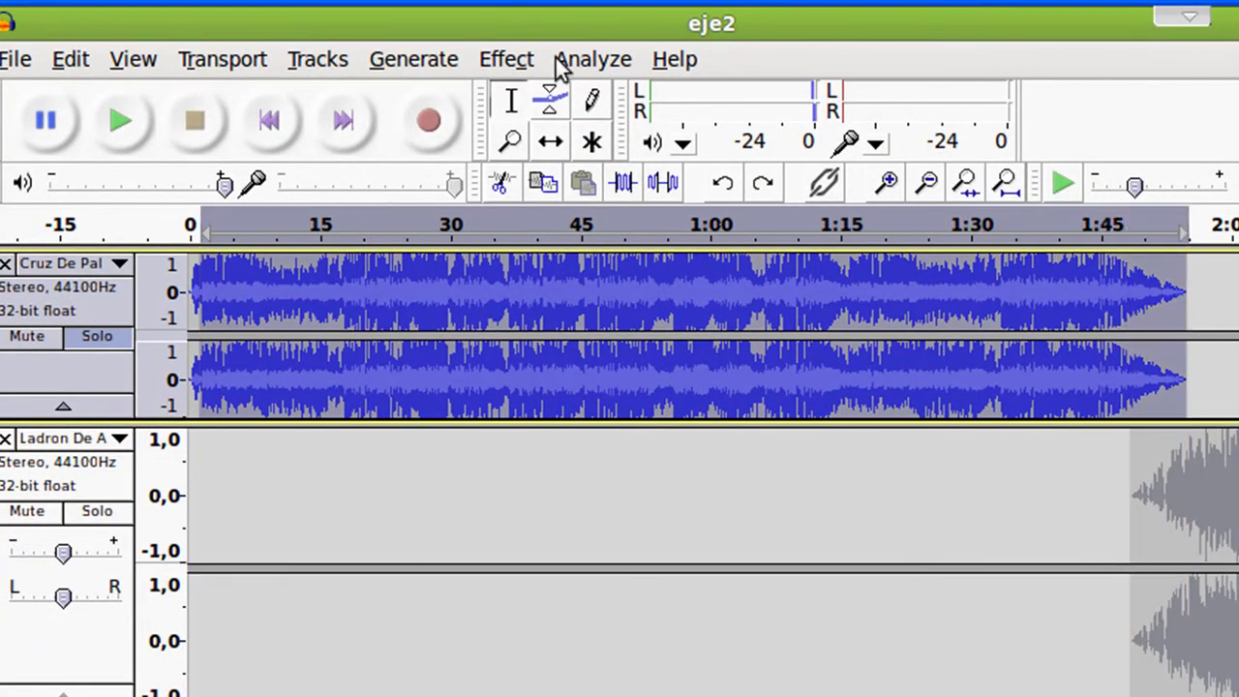
click(507, 59)
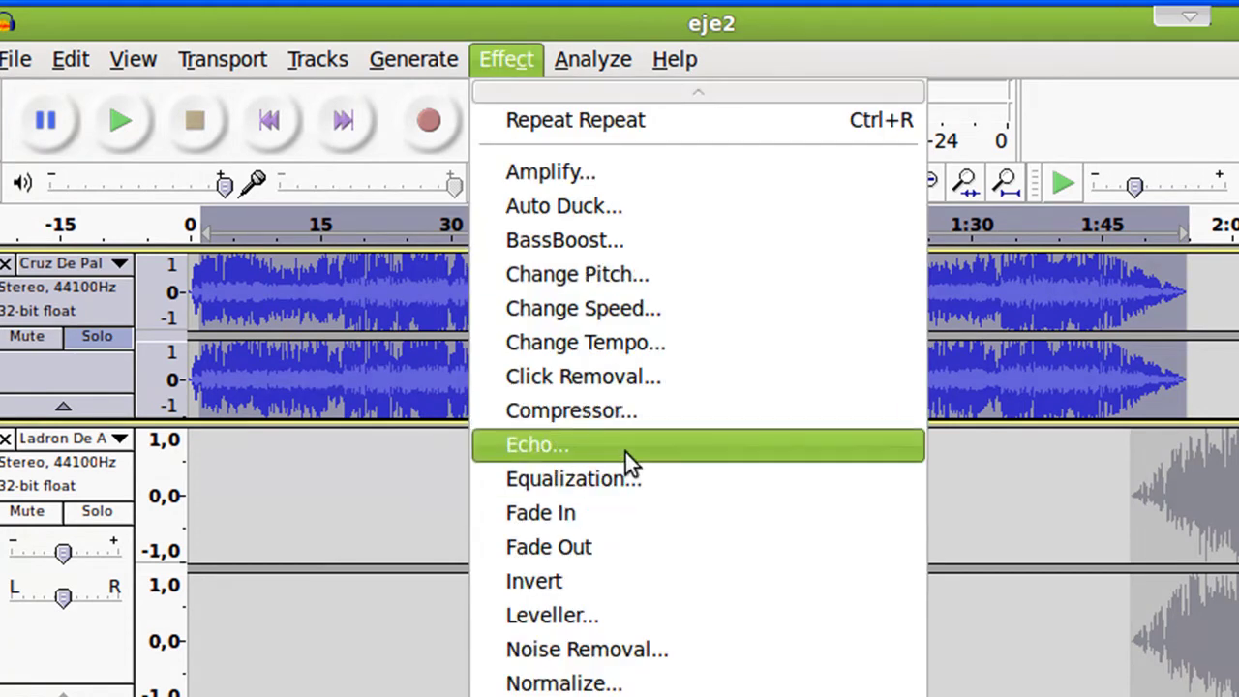
click(623, 478)
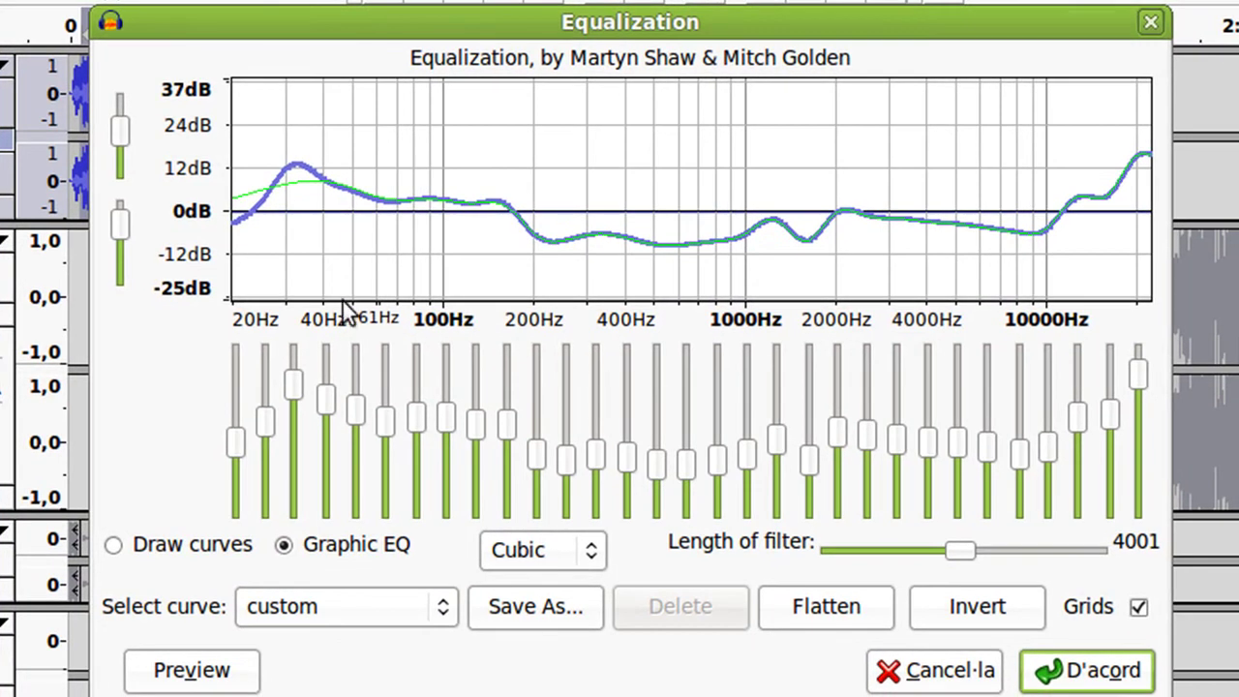
click(232, 670)
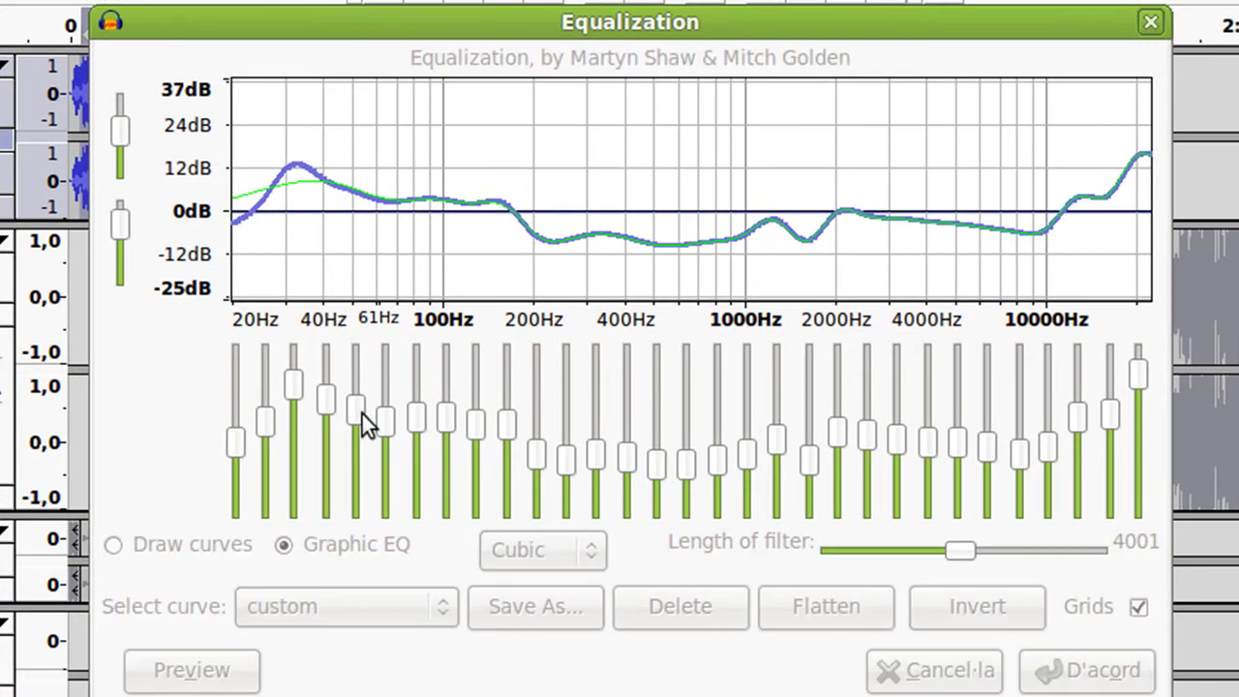
click(784, 460)
Lower the equalizer's bass bands around 31 to 50 Hz almost to their minimum and preview the sound
drag(304, 399, 330, 510)
drag(362, 410, 353, 508)
click(242, 682)
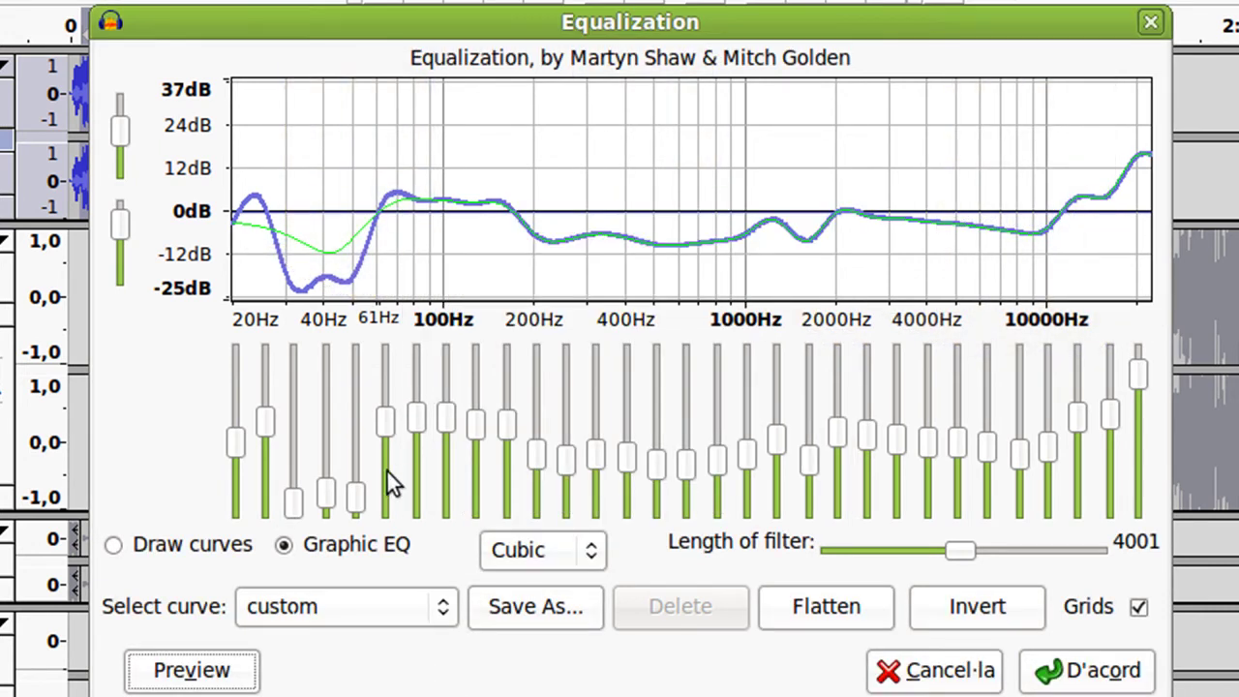
Raise the equalizer's bands around 31 to 50 Hz back above 0 dB
drag(359, 490, 358, 408)
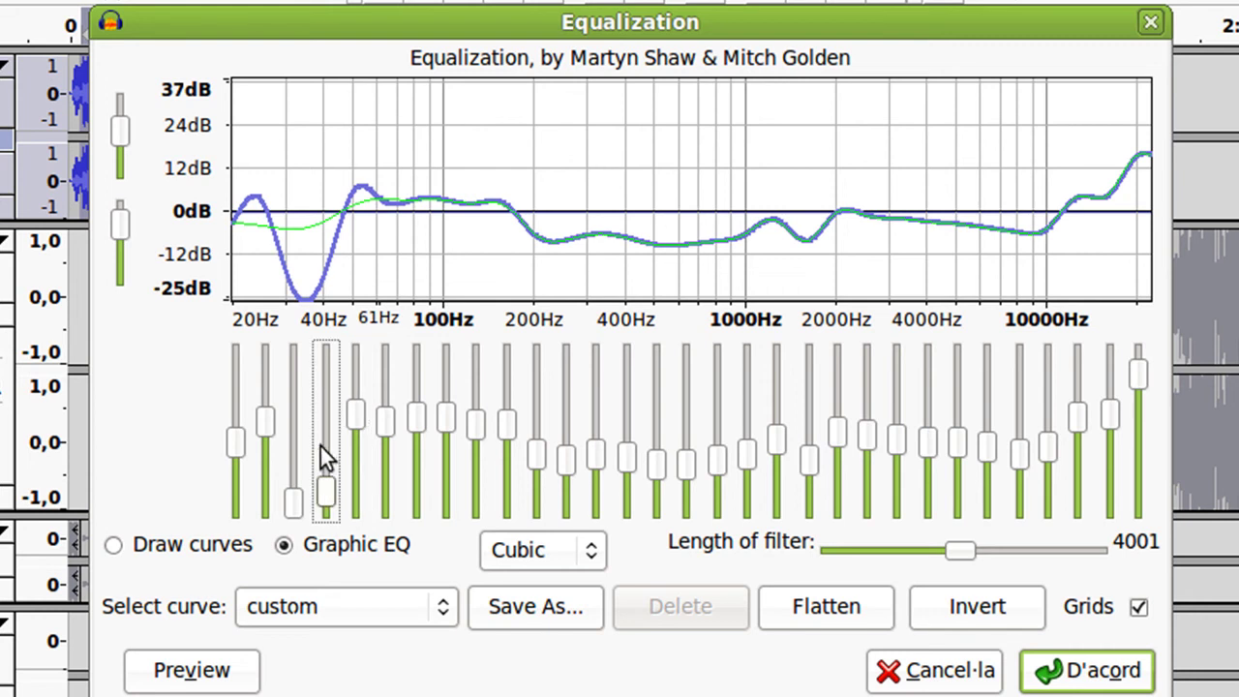
drag(323, 476, 315, 391)
drag(294, 506, 288, 395)
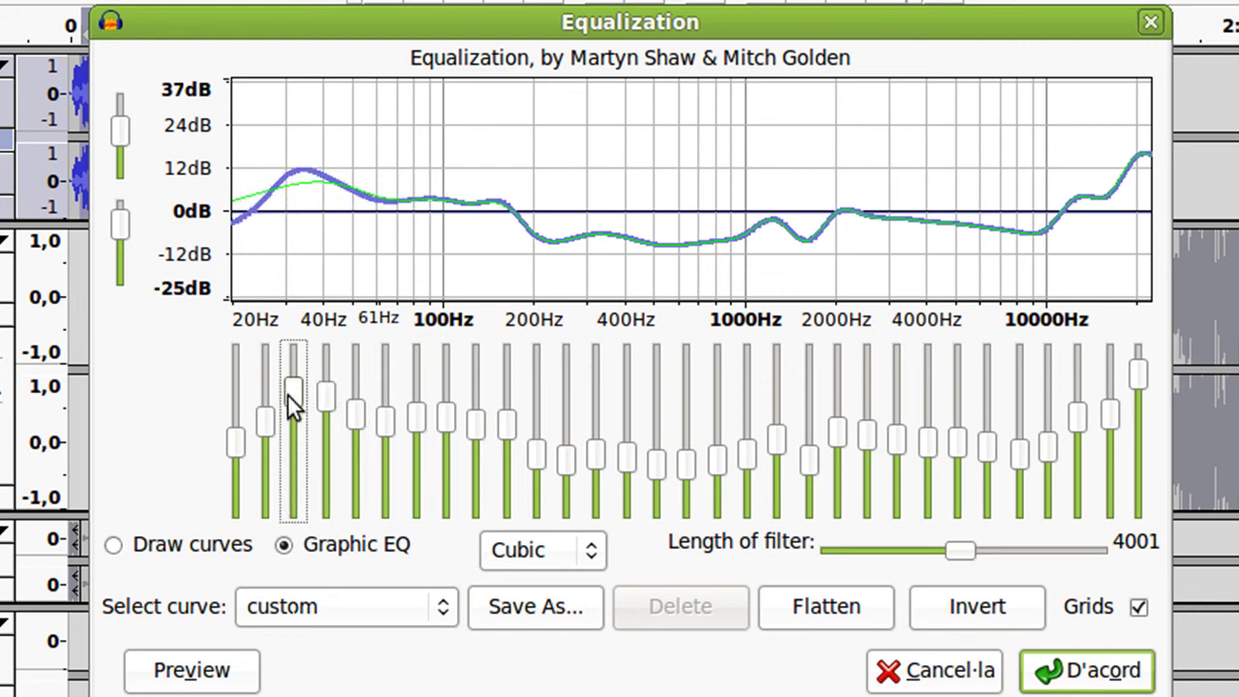
Lower the equalizer's mid bands from about 315 Hz to 1600 Hz to their minimum and preview the sound
drag(594, 455, 627, 511)
drag(647, 469, 656, 506)
drag(697, 463, 746, 528)
click(678, 486)
drag(779, 448, 786, 540)
drag(803, 470, 818, 503)
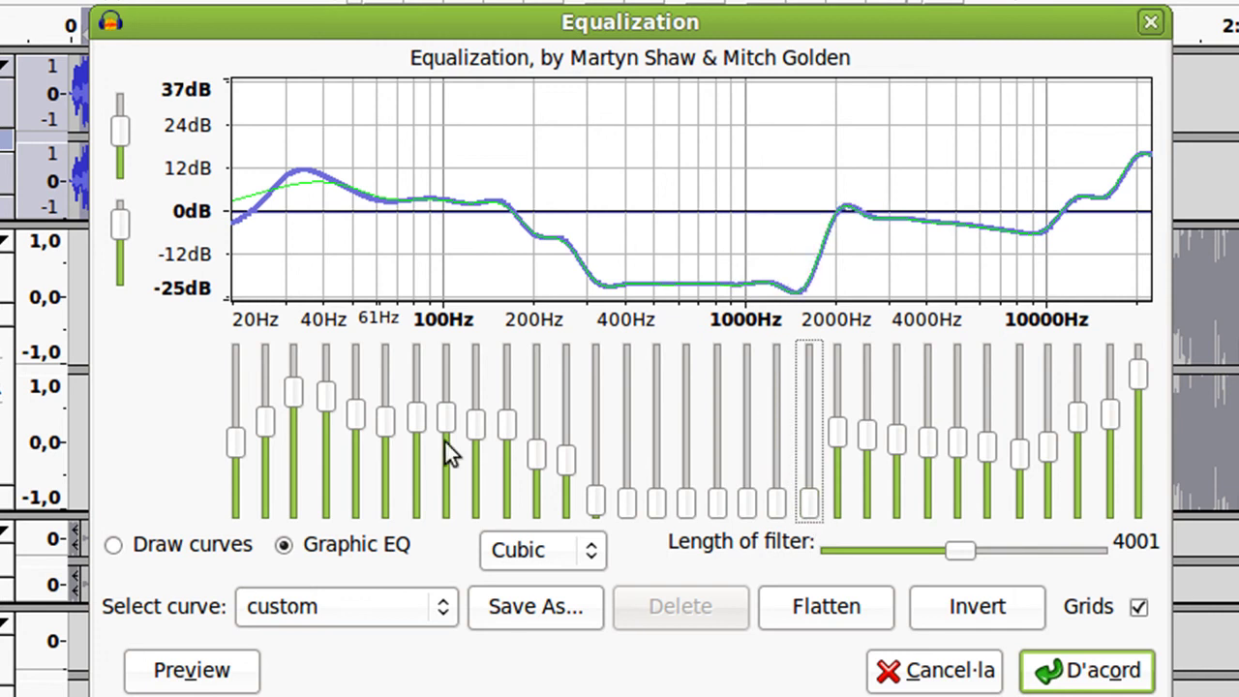
click(192, 670)
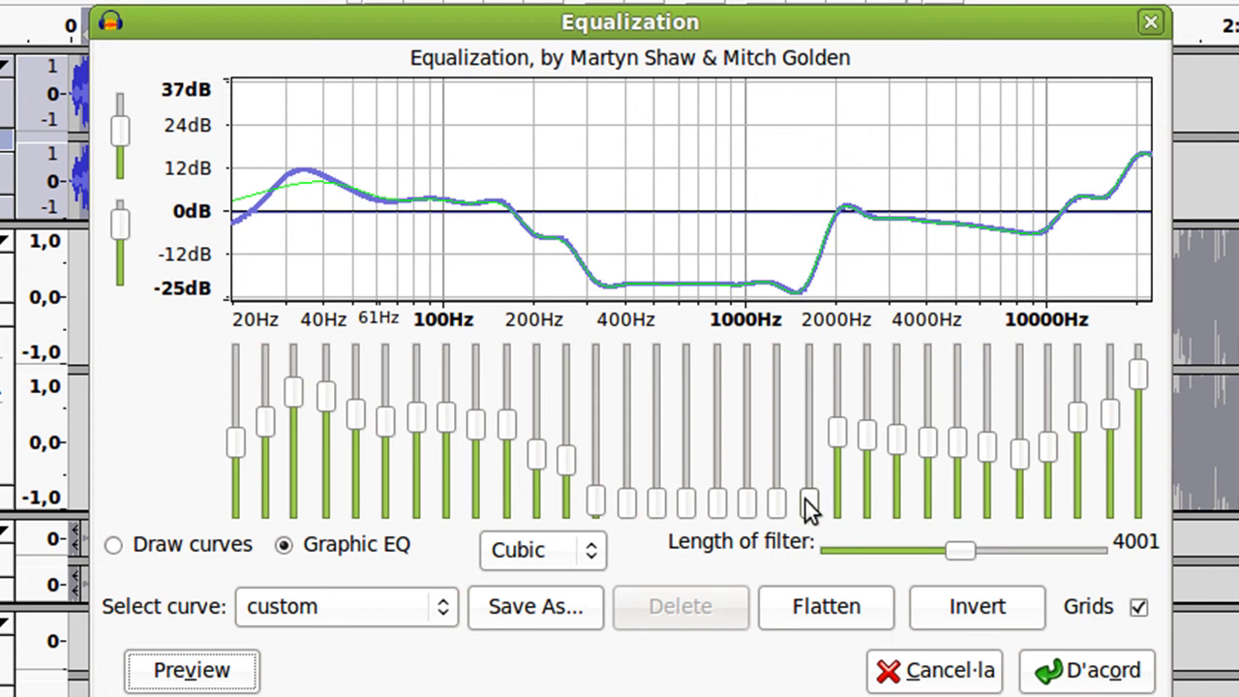
Raise the mid bands from about 315 Hz to 1600 Hz back to around -12 to -6 dB
drag(806, 499, 802, 453)
drag(768, 507, 768, 457)
click(741, 499)
click(742, 482)
click(709, 489)
drag(686, 502, 680, 446)
click(658, 499)
click(658, 486)
click(632, 501)
click(607, 498)
click(604, 479)
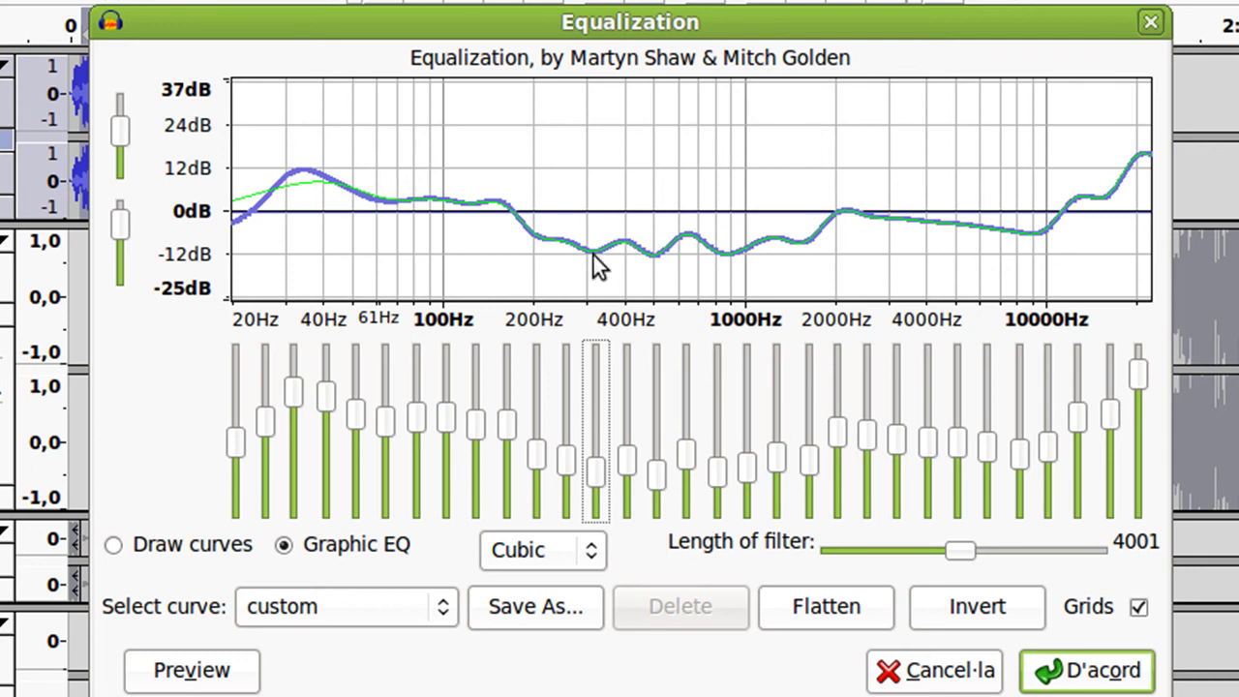
Load the acoustic equalization curve and preview it
click(396, 608)
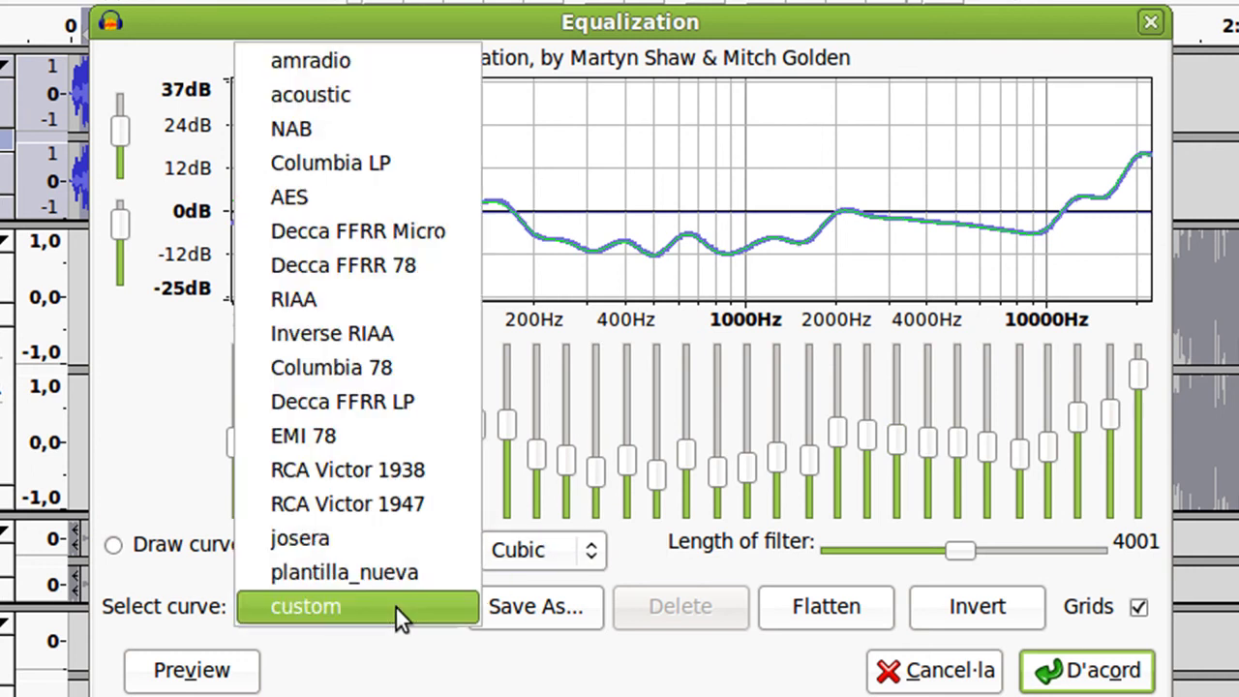
click(372, 95)
click(184, 672)
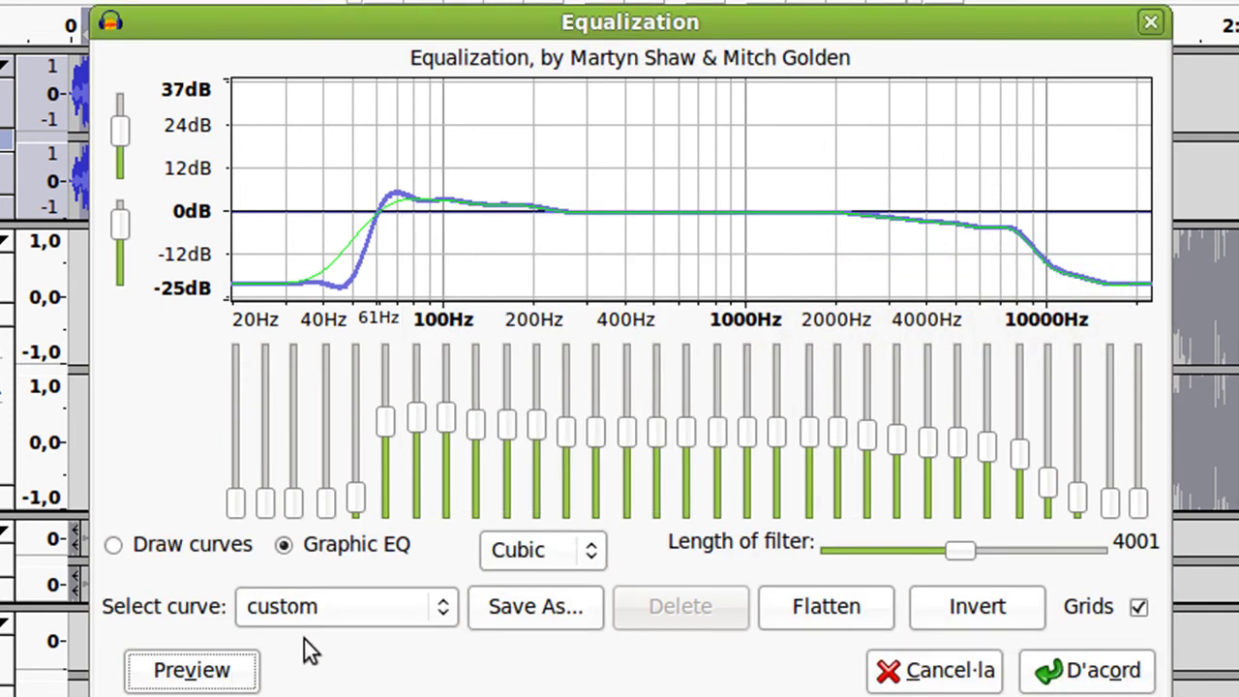
Load the amradio equalization curve and preview it
click(327, 608)
click(315, 60)
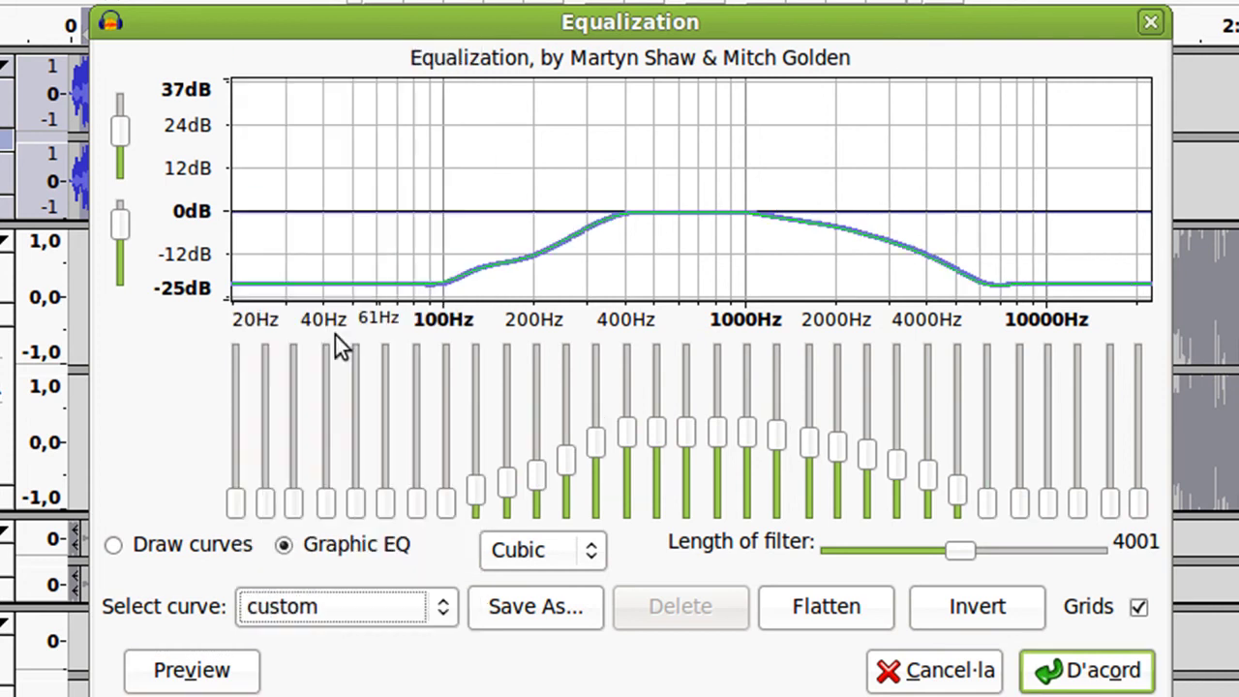
click(227, 680)
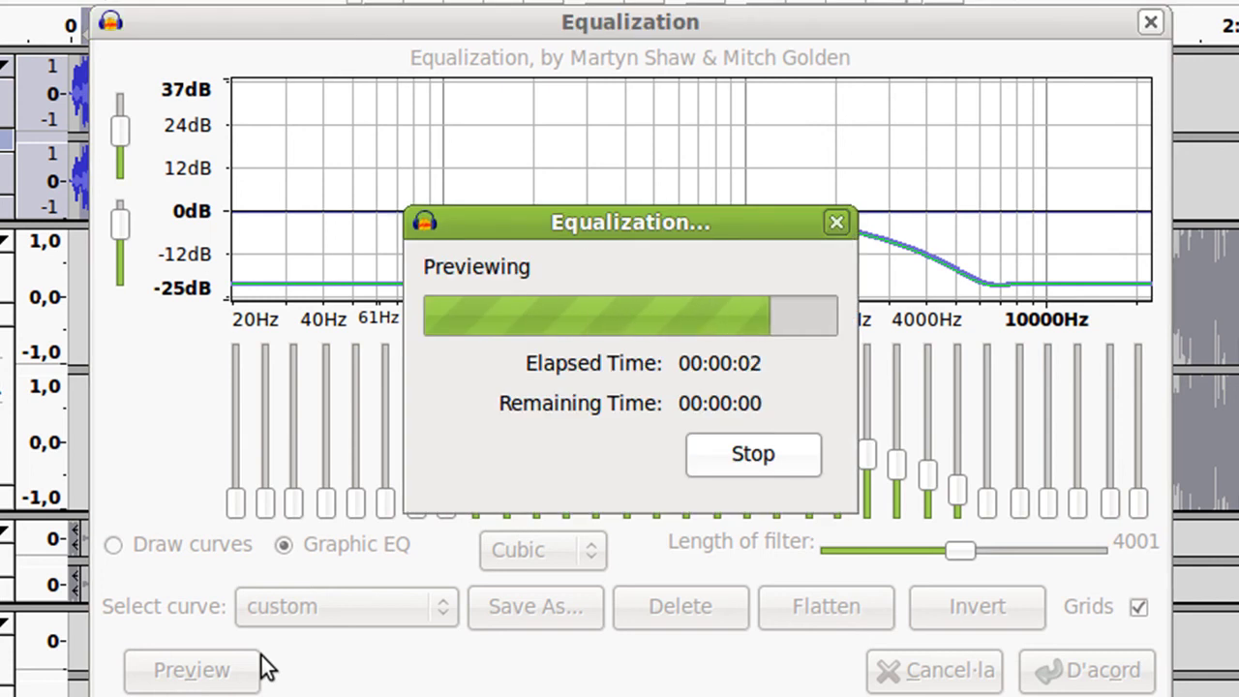
Switch the equalization curve back to acoustic
click(329, 608)
click(329, 608)
click(296, 608)
click(295, 608)
click(290, 613)
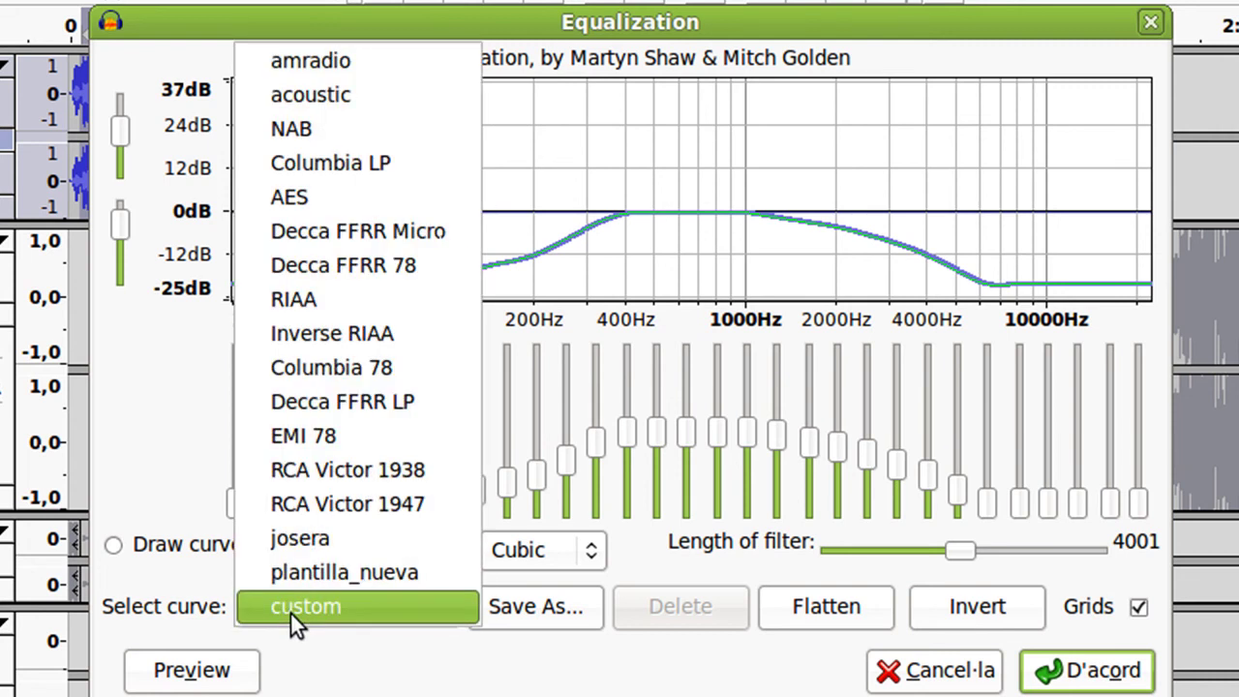
click(380, 105)
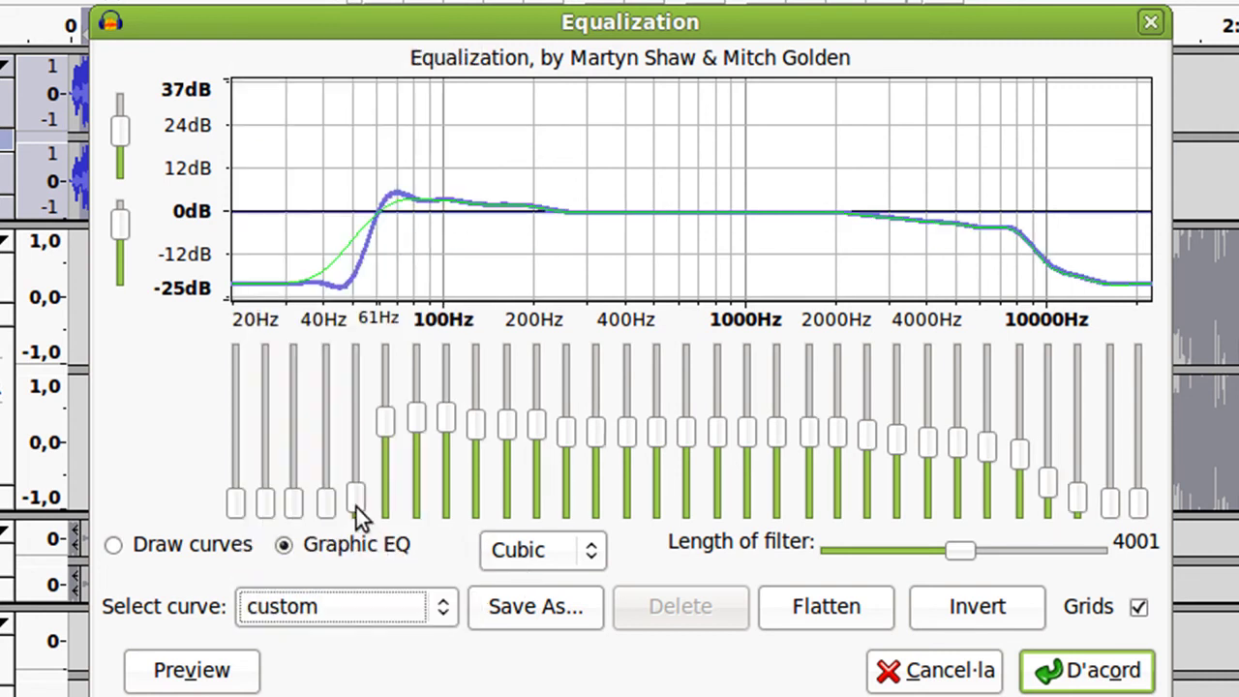
Raise the acoustic curve's lowest bands, from 20 Hz to about 50 Hz, close to their maximum
drag(360, 513, 350, 314)
drag(326, 508, 294, 366)
click(266, 344)
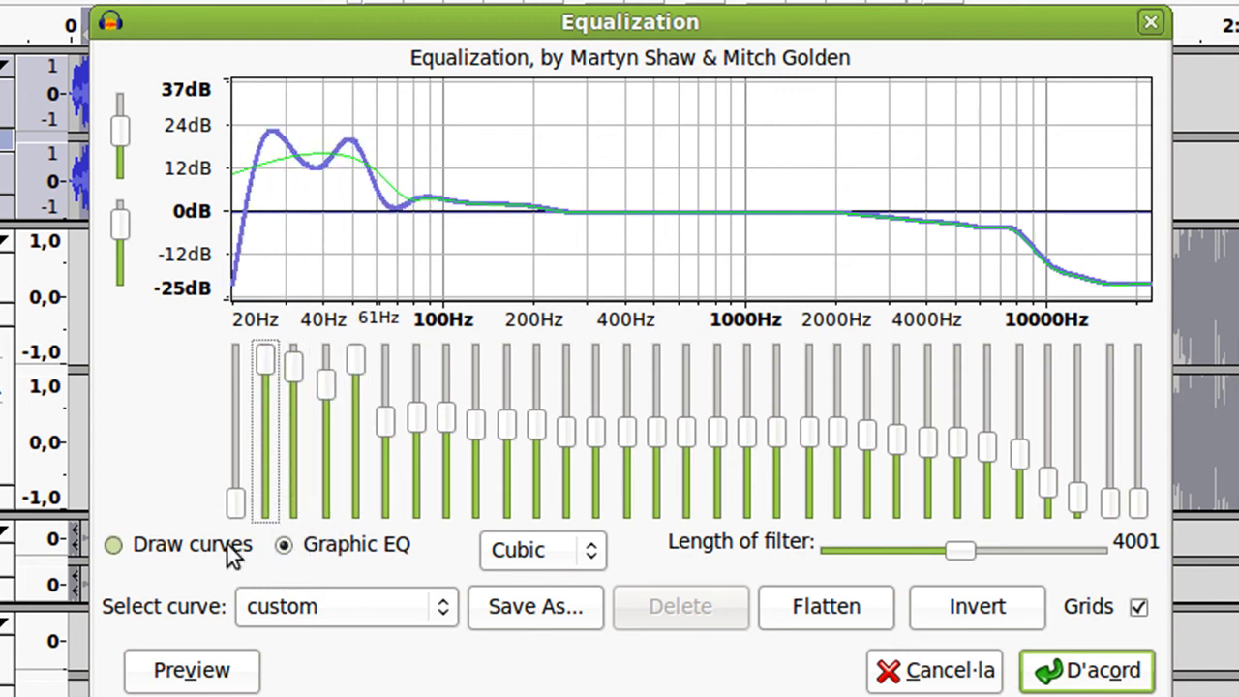
drag(239, 473, 256, 363)
Save the modified equalization curve under the name ejemplo2
click(531, 612)
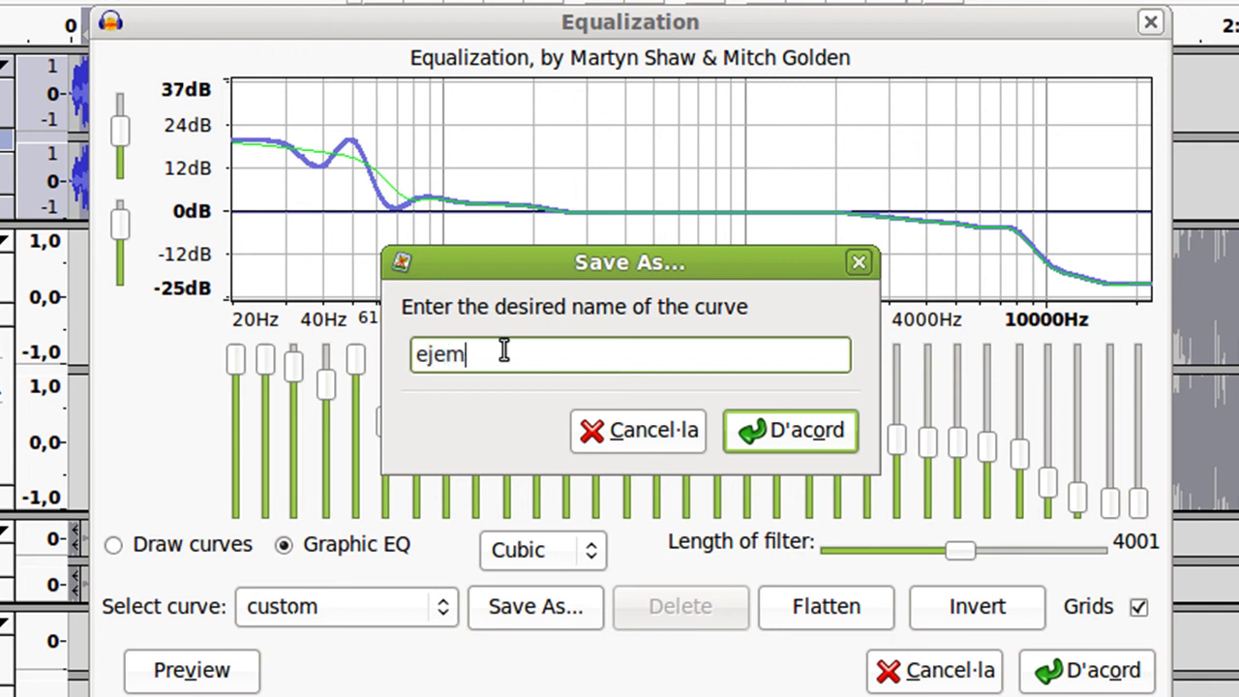
text(ejemplo2)
key(Return)
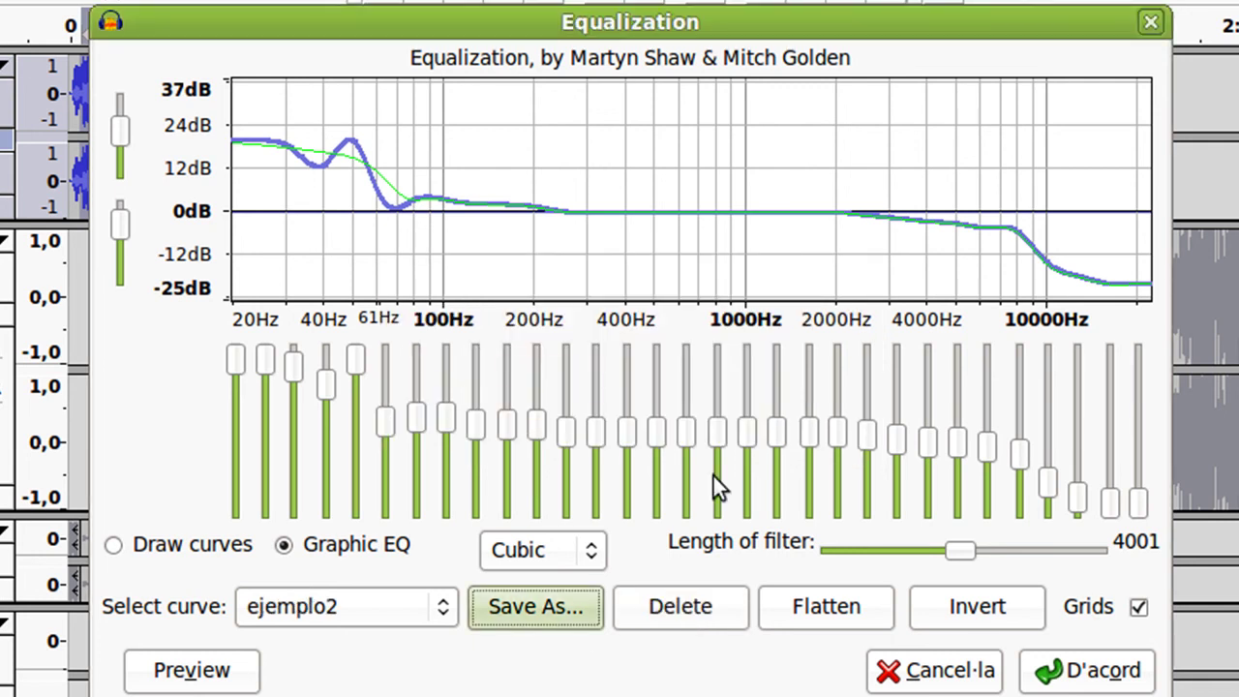
Load the Inverse RIAA equalization curve and preview it
click(331, 611)
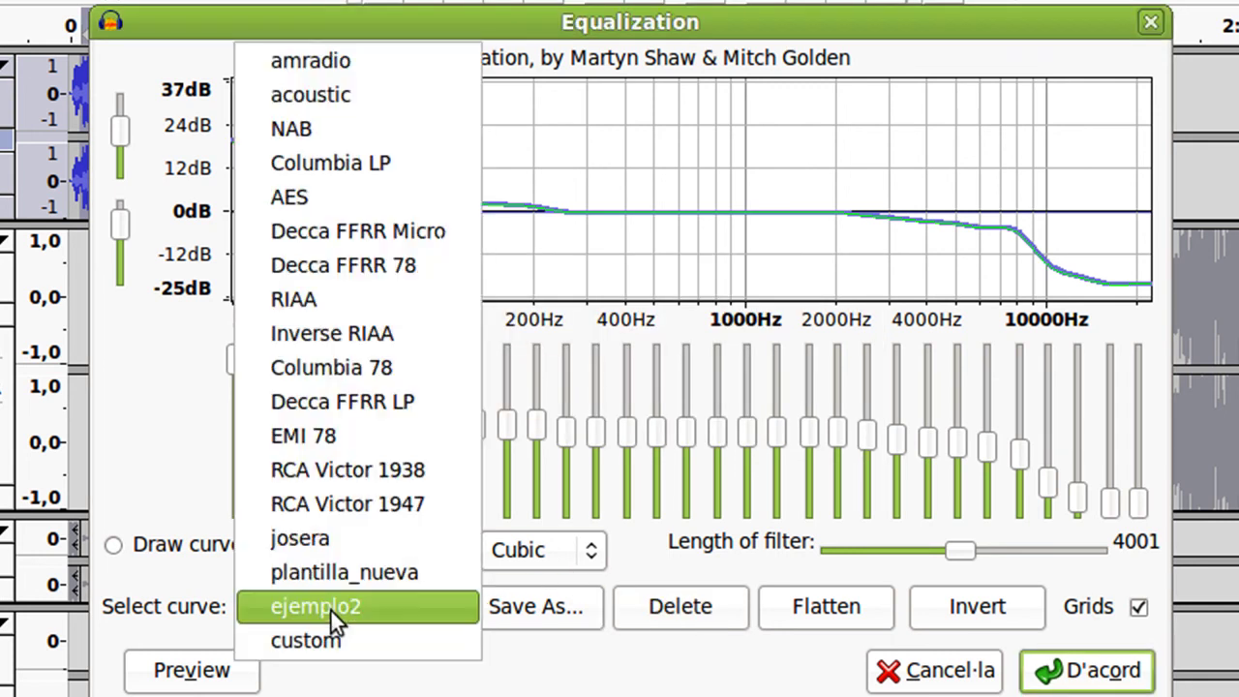
click(322, 333)
click(162, 678)
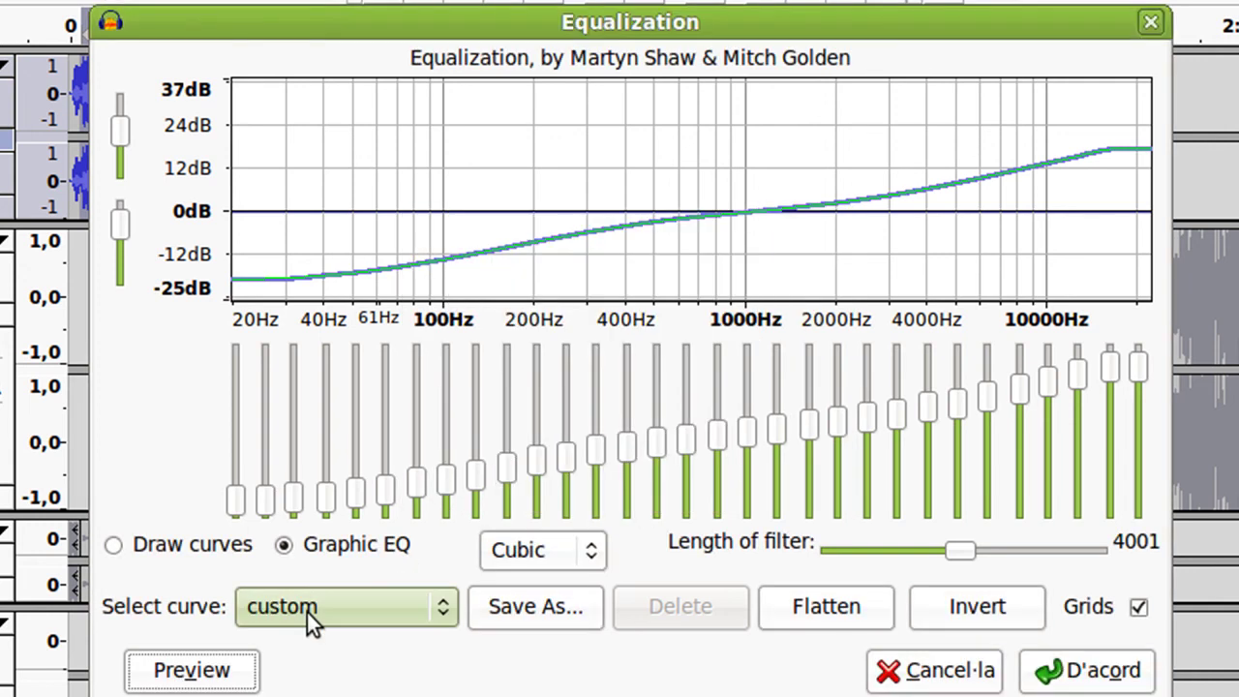
Reload the ejemplo2 curve and raise its three highest bands, above 10 kHz, to over 0 dB
click(307, 612)
click(316, 581)
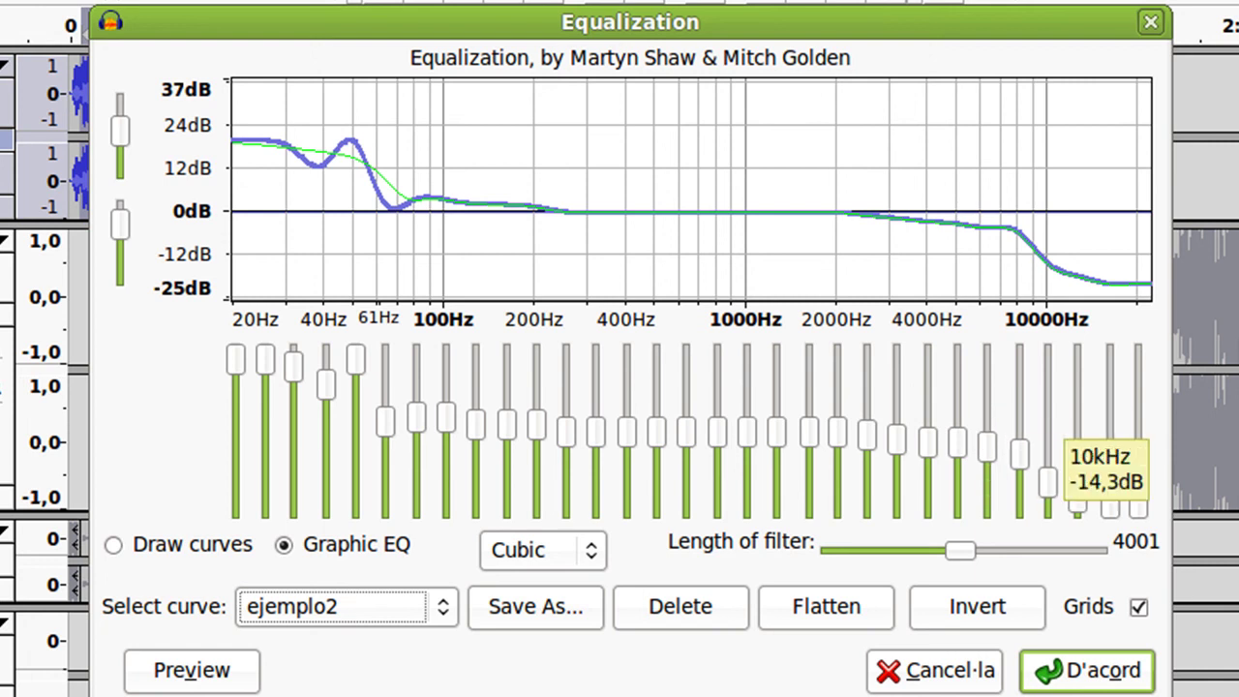
drag(1139, 491, 1139, 409)
click(1103, 457)
click(1074, 452)
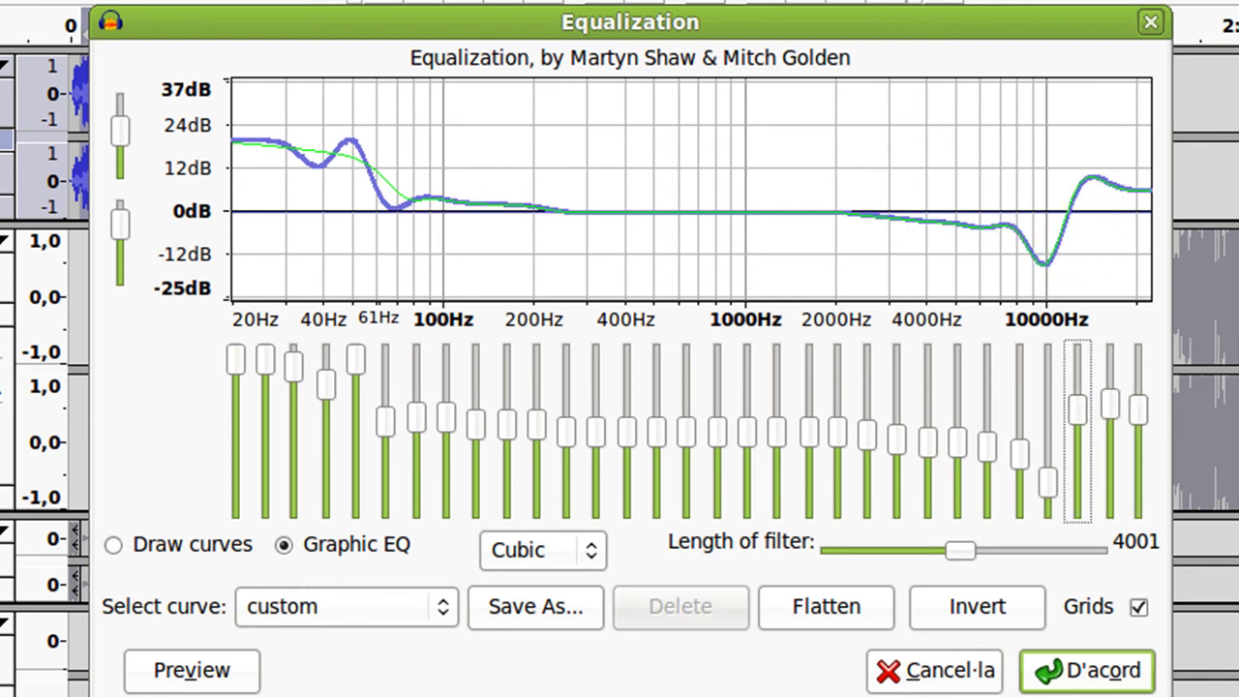
Apply the modified equalization curve to the selected first song and listen to the result
click(1088, 667)
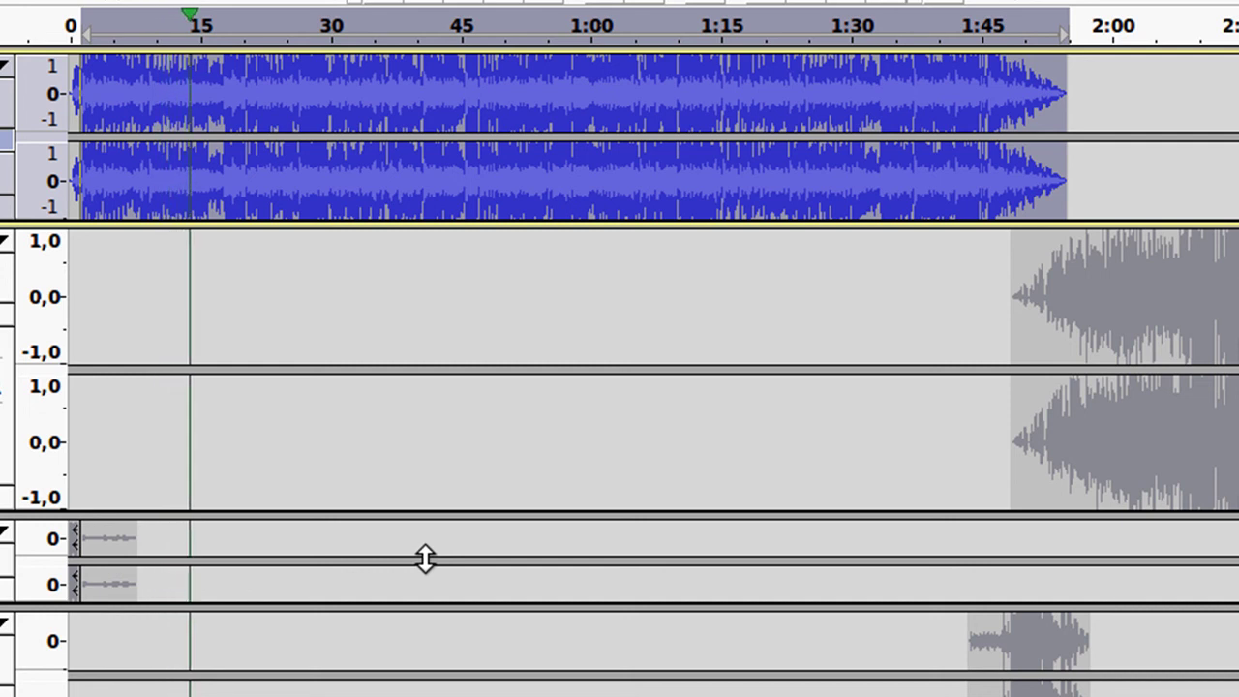
key(space)
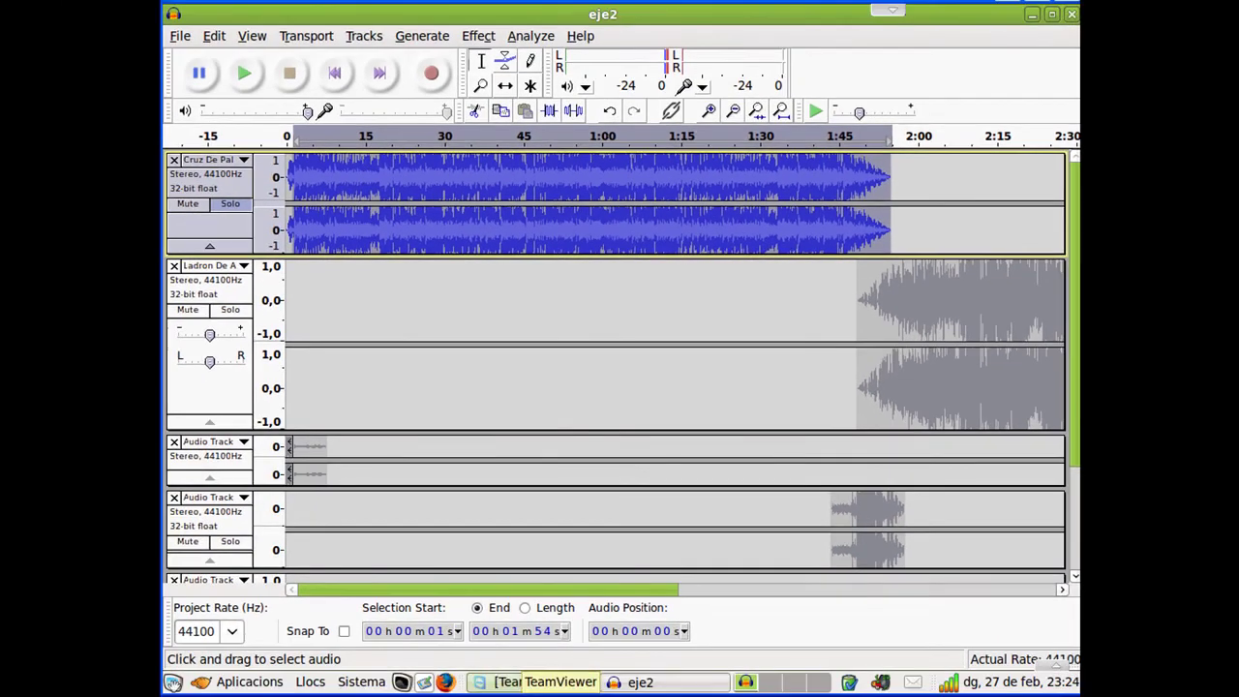
Start exporting the project audio and choose M4A (AAC) Files (FFmpeg) as the file format
click(180, 36)
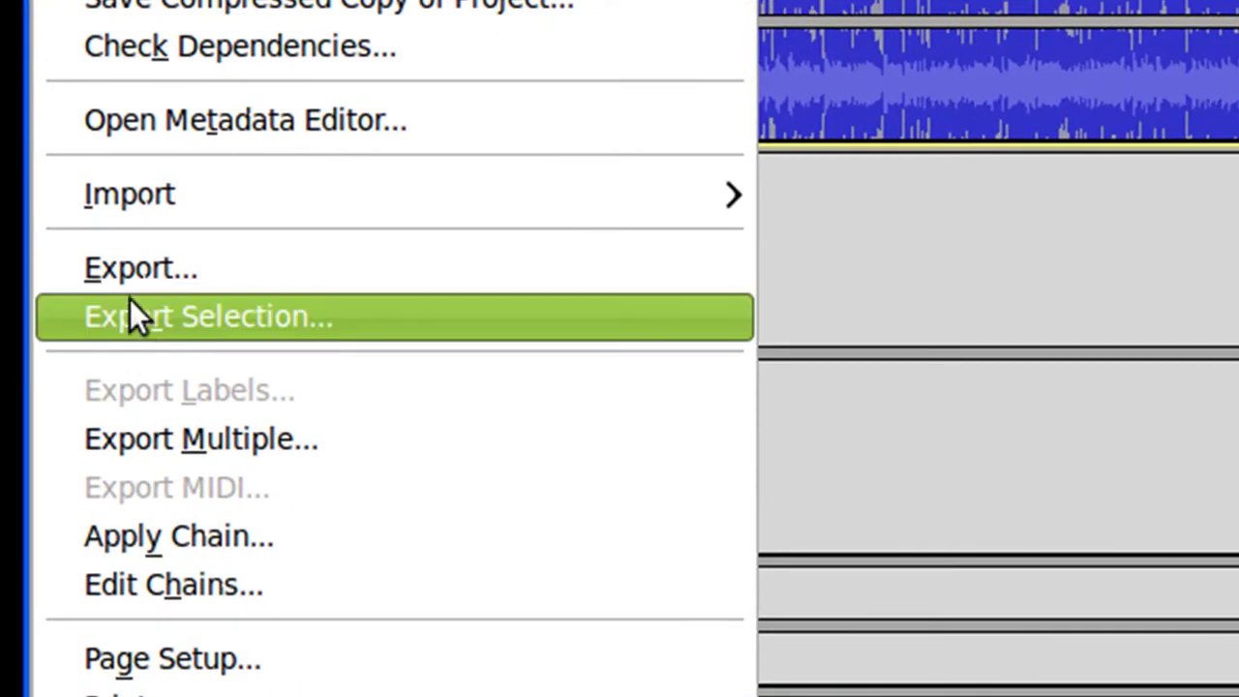
click(130, 282)
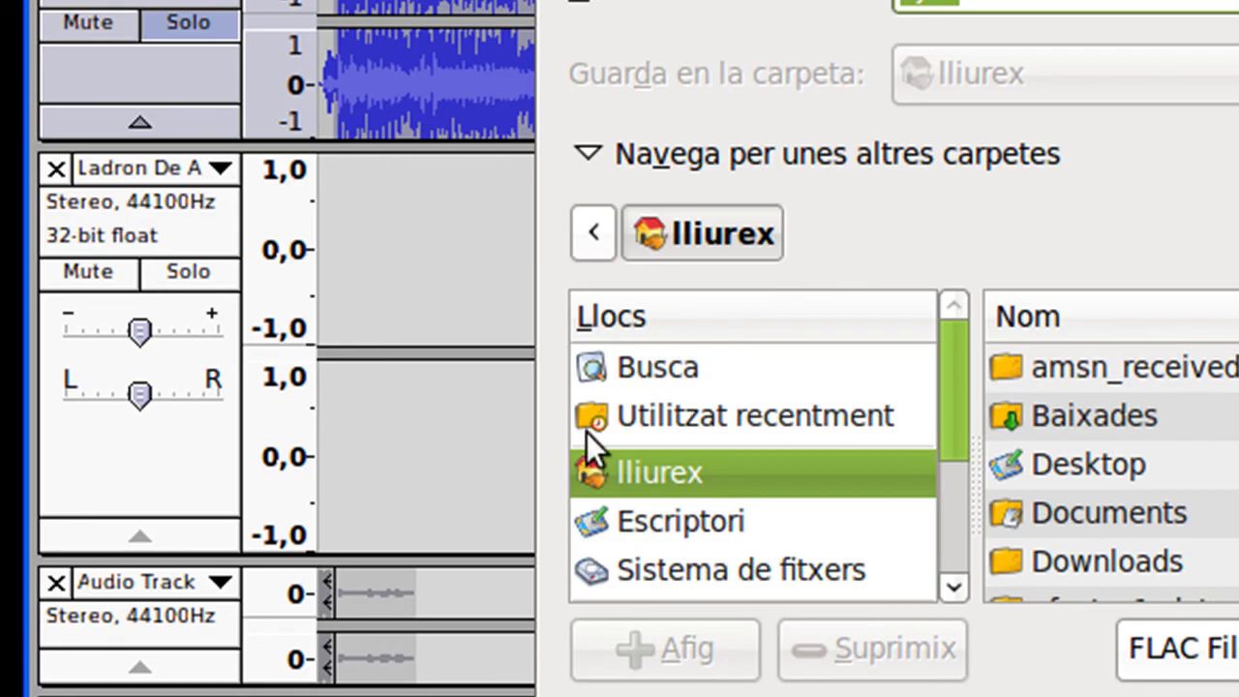
click(1179, 649)
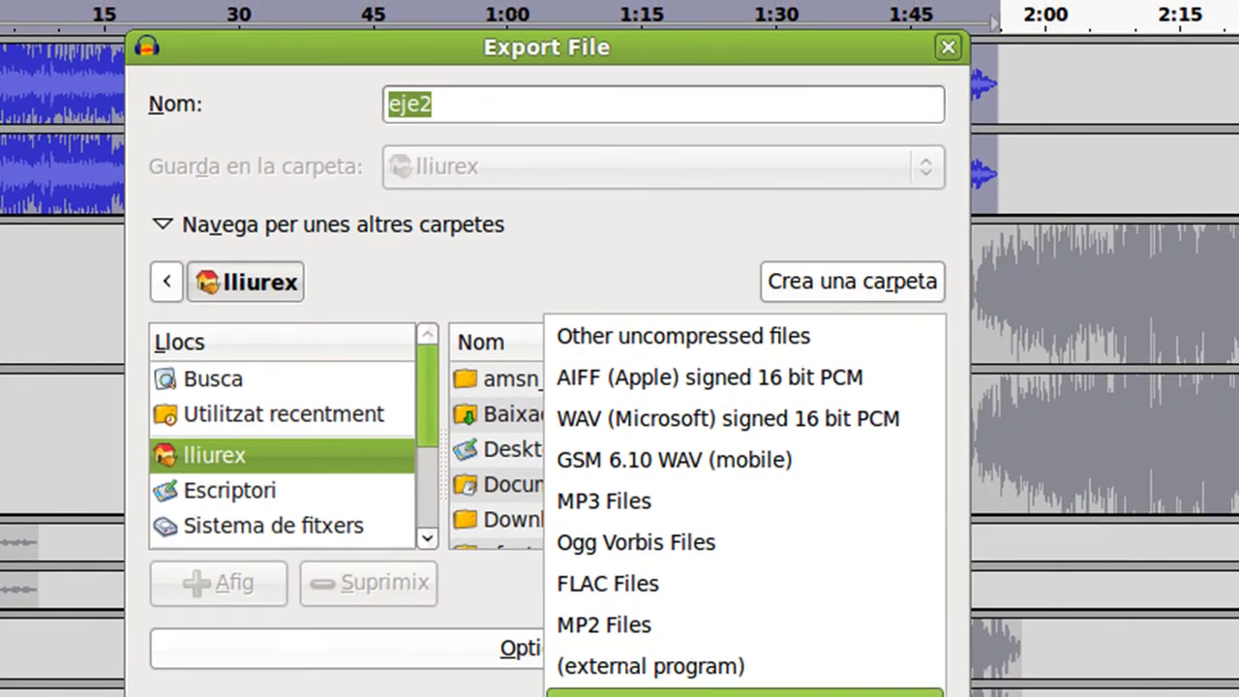
key(Return)
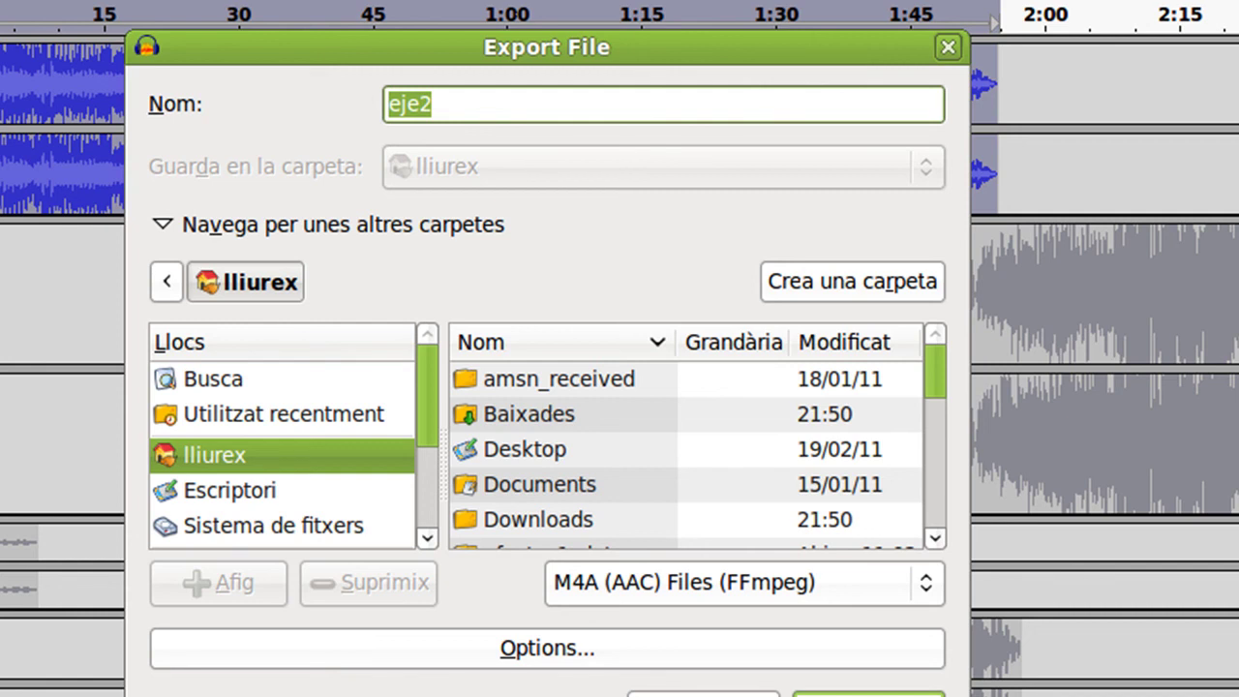